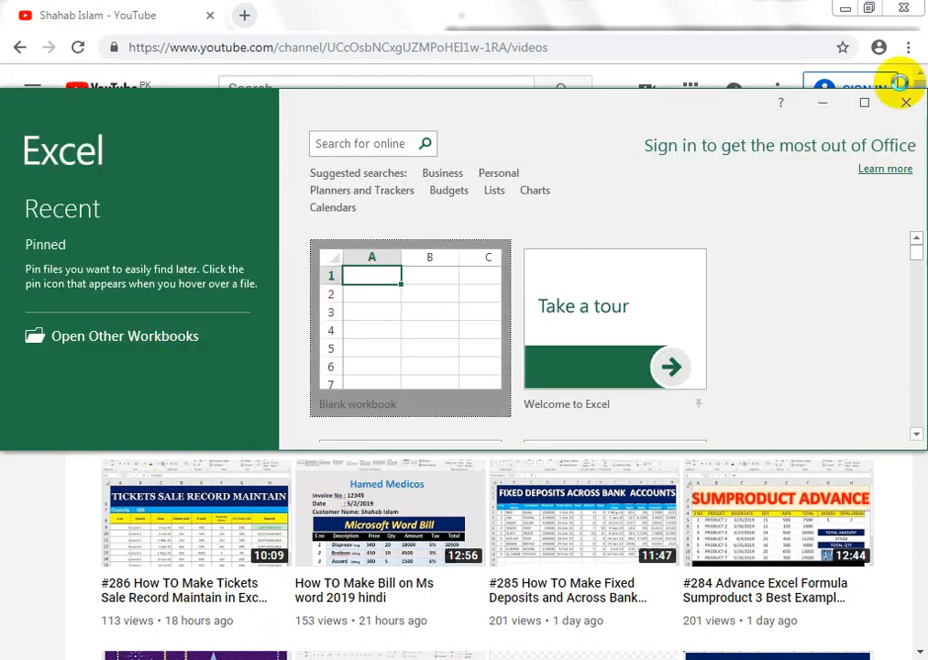
# - Maximize the window with a blank workbook and enter the heading S No in cell A5
pyautogui.click(865, 101)
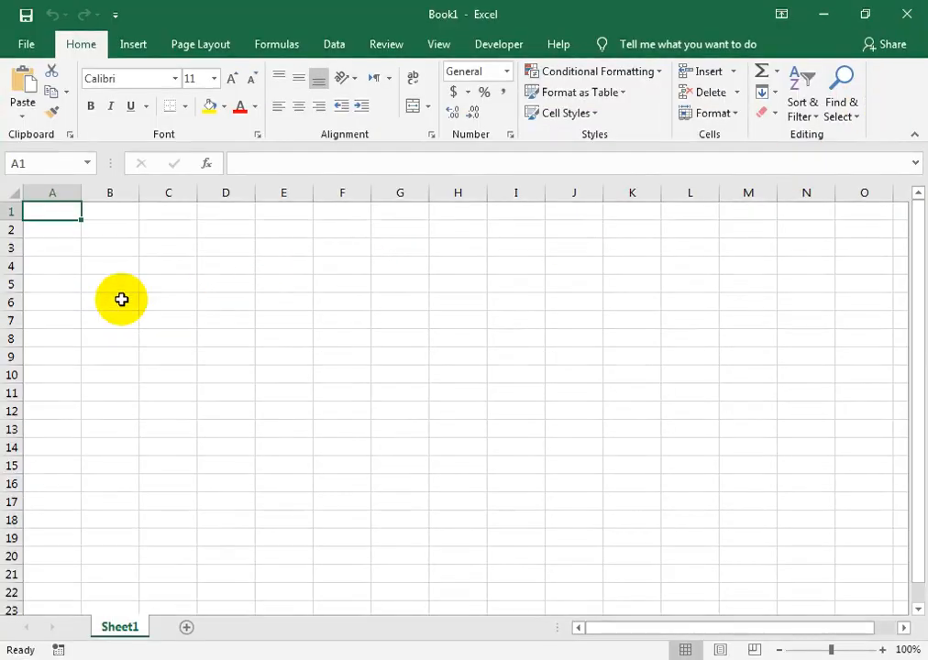
pyautogui.click(50, 287)
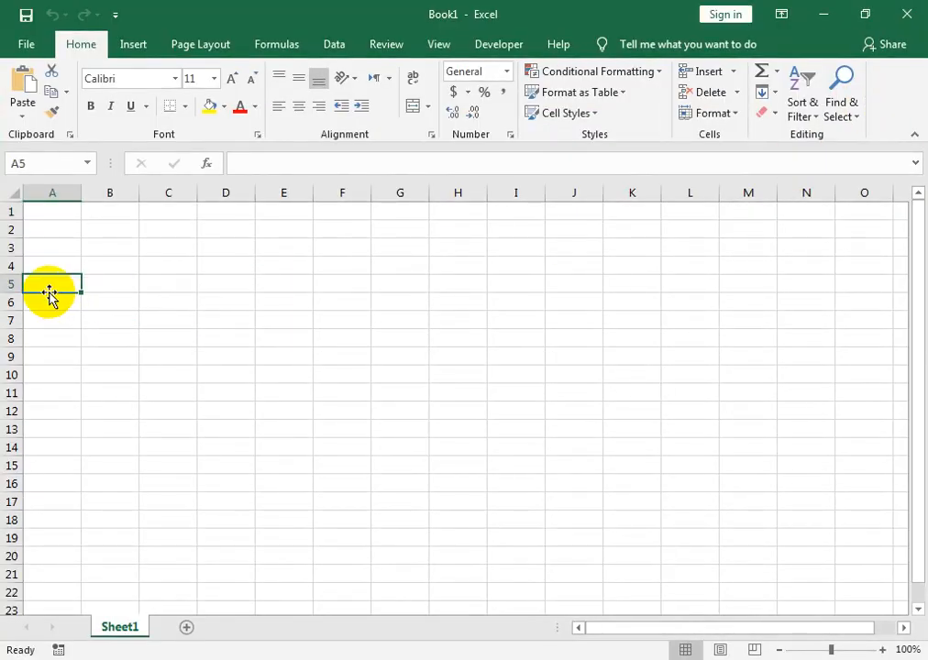
pyautogui.write('S')
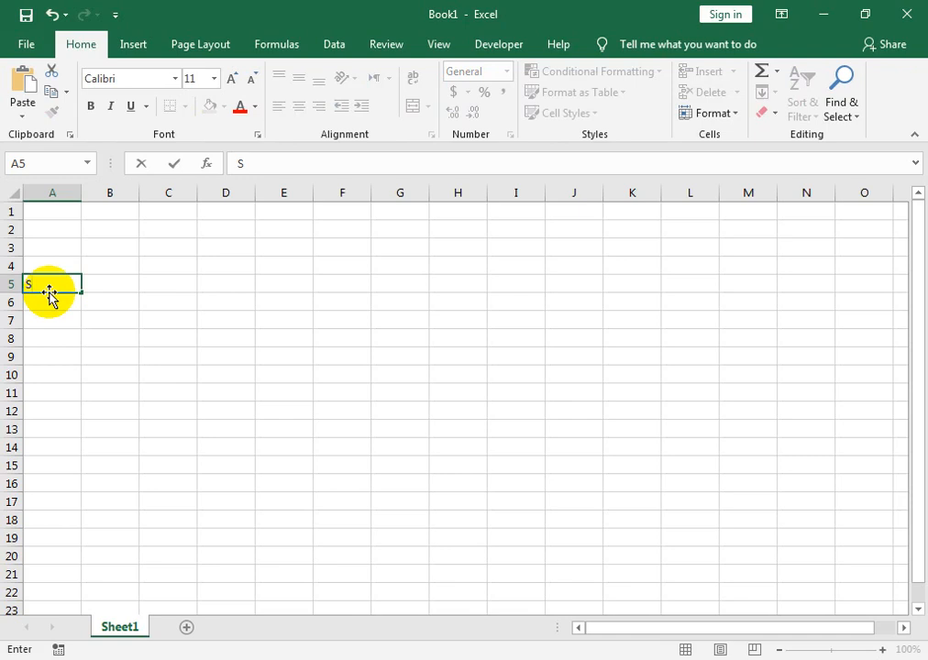
pyautogui.write(' o')
pyautogui.press('BackSpace')
pyautogui.press('BackSpace')
pyautogui.write('No')
pyautogui.press('Tab')
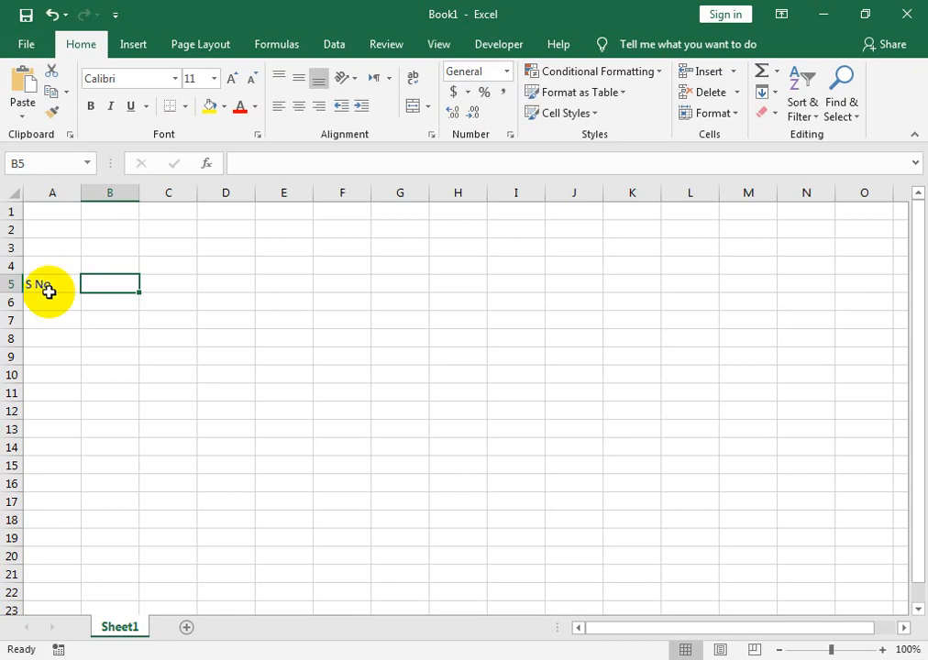
pyautogui.write('B')
pyautogui.press('BackSpace')
pyautogui.write('bra')
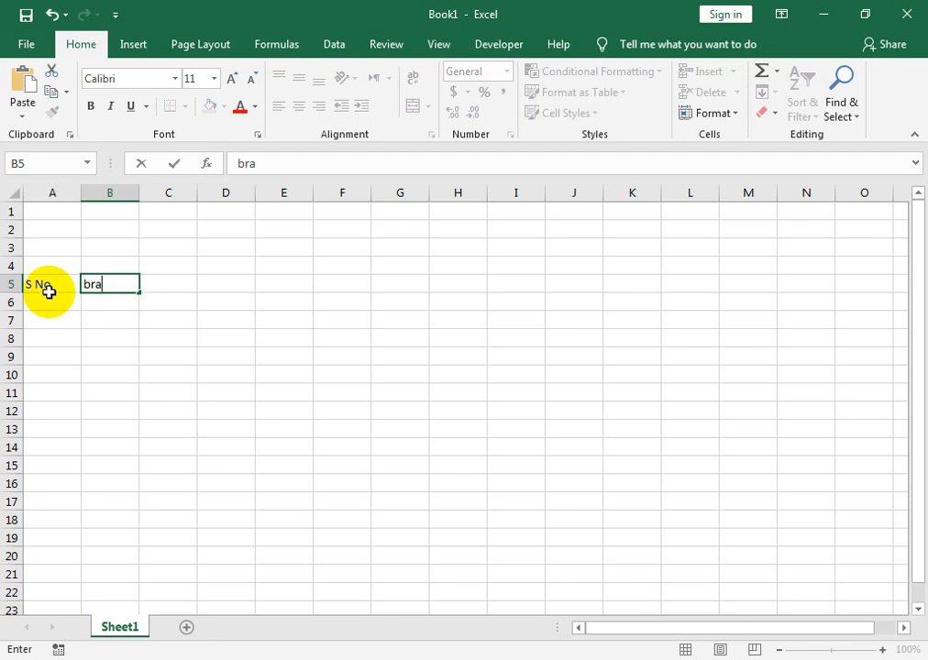
pyautogui.write('nch')
pyautogui.write(' o')
pyautogui.press('BackSpace')
pyautogui.press('BackSpace')
pyautogui.write('locatio')
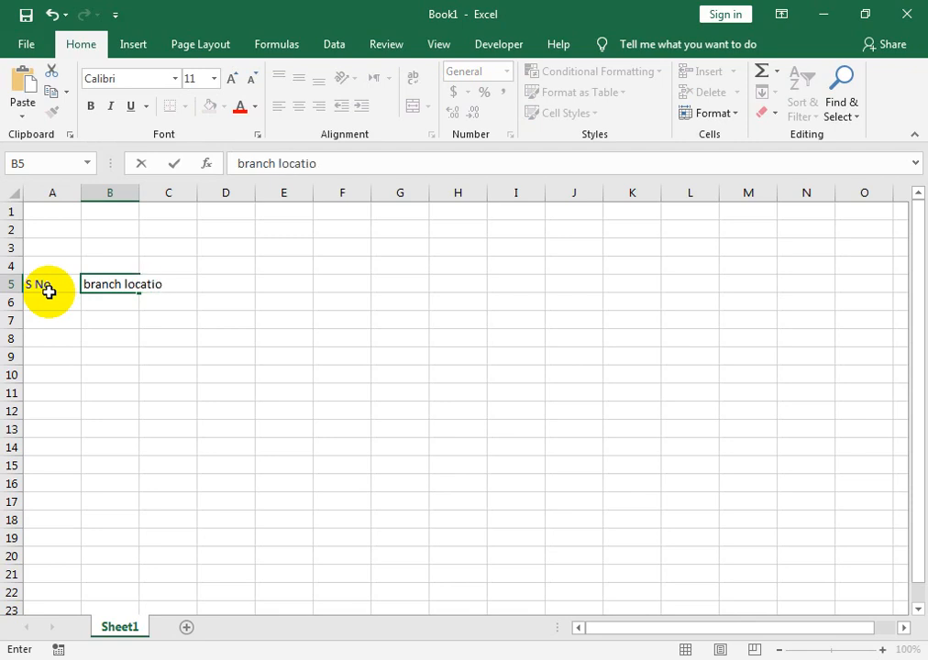
pyautogui.press('BackSpace')
pyautogui.press('BackSpace')
pyautogui.press('BackSpace')
pyautogui.press('BackSpace')
pyautogui.press('BackSpace')
pyautogui.press('BackSpace')
pyautogui.press('BackSpace')
pyautogui.press('BackSpace')
pyautogui.press('BackSpace')
pyautogui.press('BackSpace')
pyautogui.press('BackSpace')
pyautogui.press('BackSpace')
pyautogui.press('BackSpace')
pyautogui.press('BackSpace')
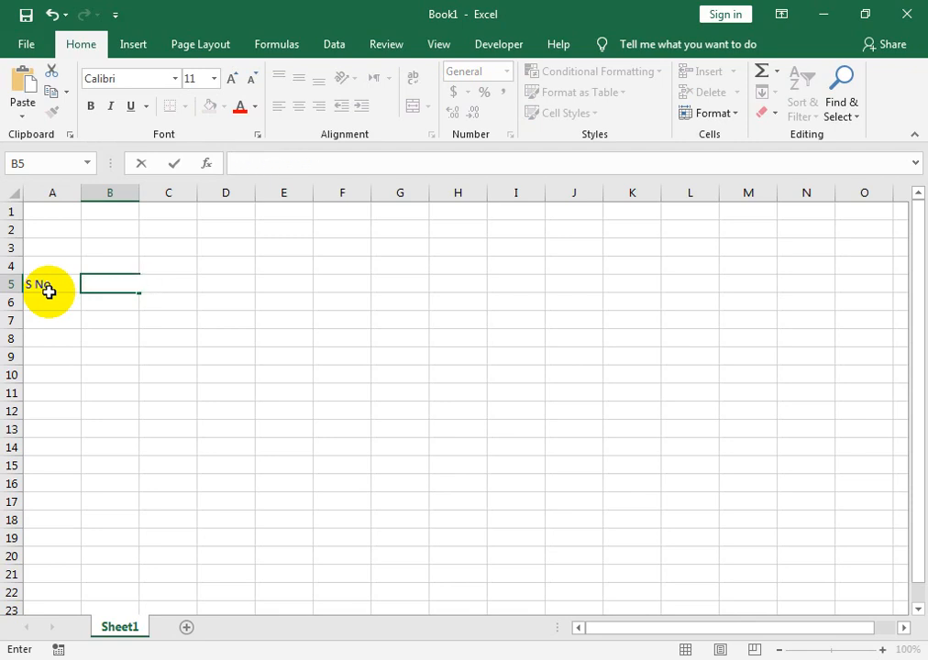
# - Enter the heading BRANCH LOCATION in cell B5 and adjust the widths of columns A and B to fit their headings
pyautogui.write('BRANCH LOCATION')
pyautogui.press('Tab')
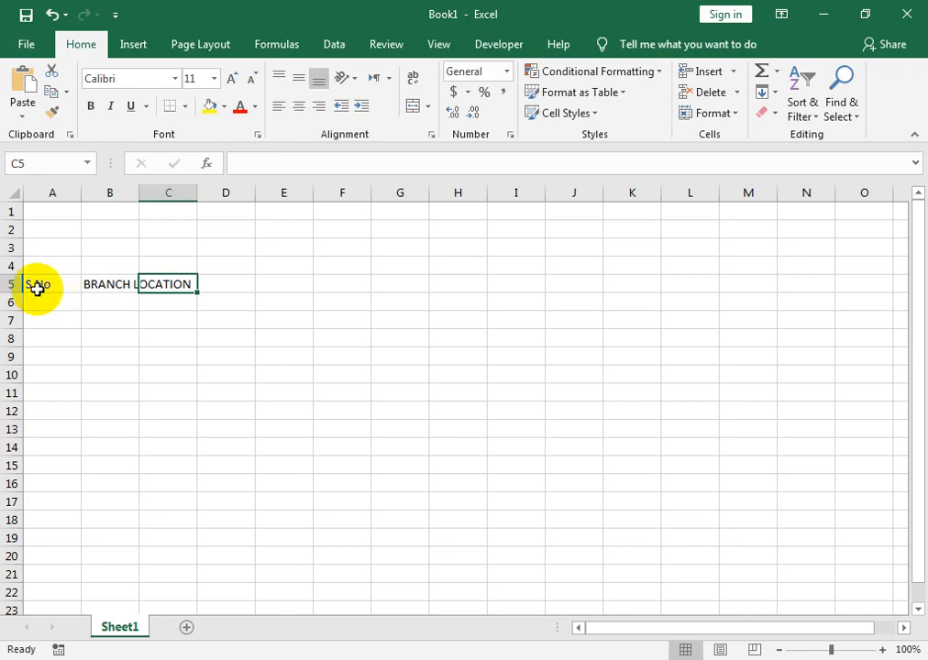
pyautogui.moveTo(79, 192); pyautogui.dragTo(55, 192)
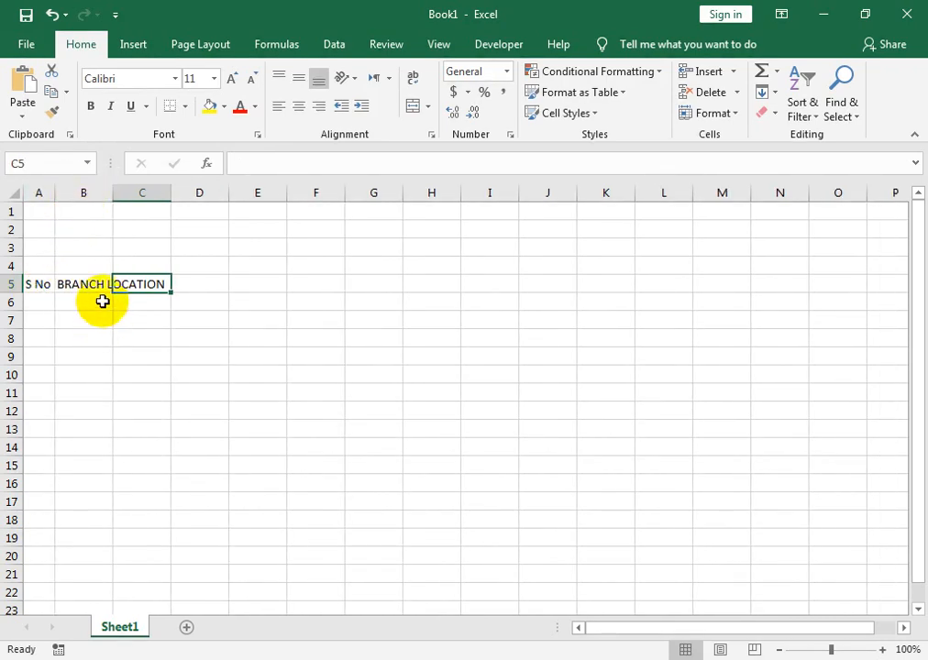
pyautogui.doubleClick(112, 192)
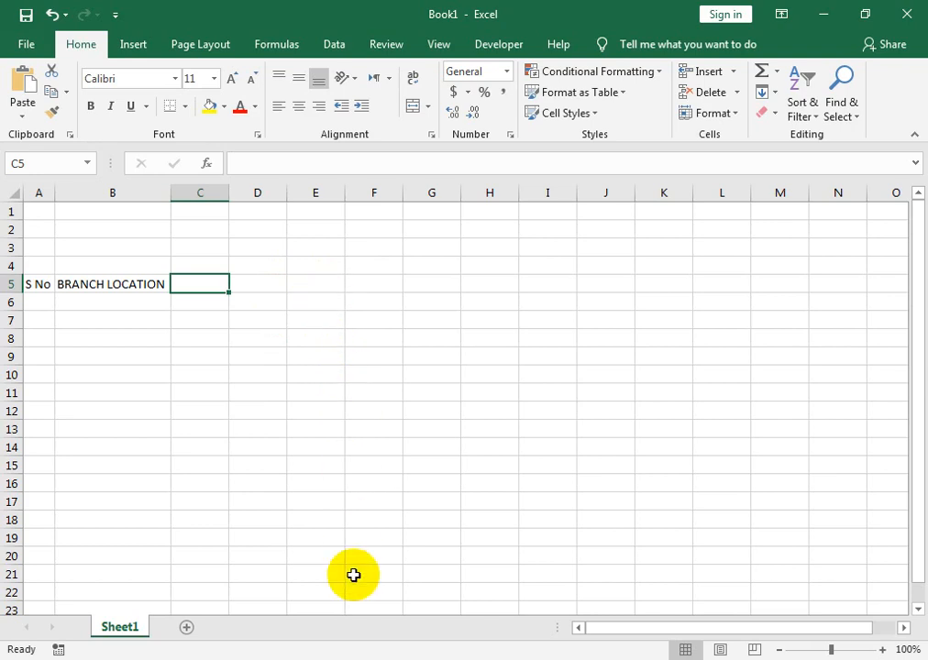
# - Number the rows 1 to 10 in A6:A15 by entering 1 and 2 and extending the series down the S No column
pyautogui.click(30, 300)
pyautogui.write('1')
pyautogui.press('Return')
pyautogui.write('2')
pyautogui.press('Return')
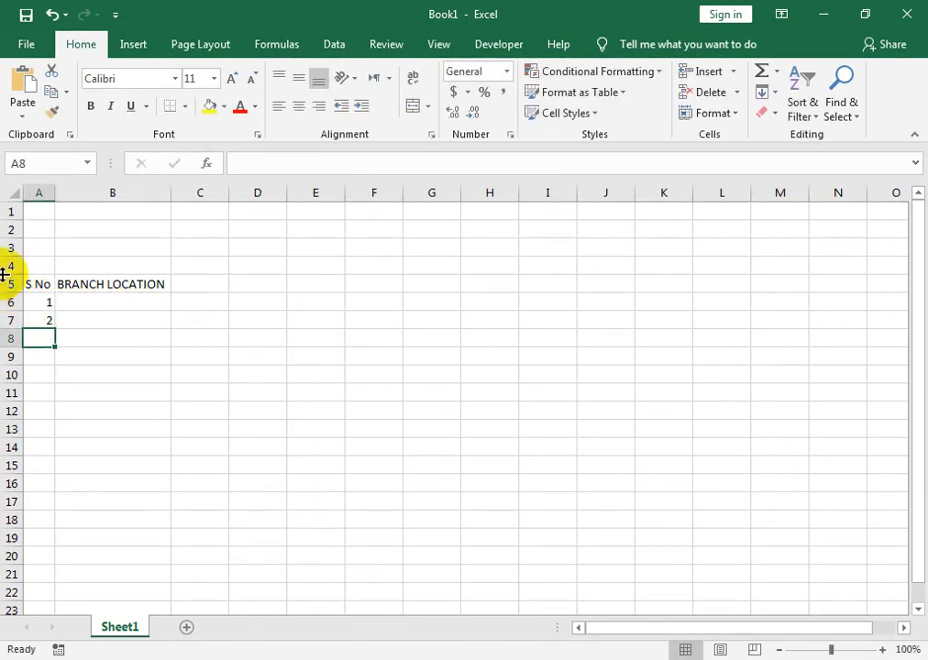
pyautogui.moveTo(30, 303); pyautogui.dragTo(41, 315)
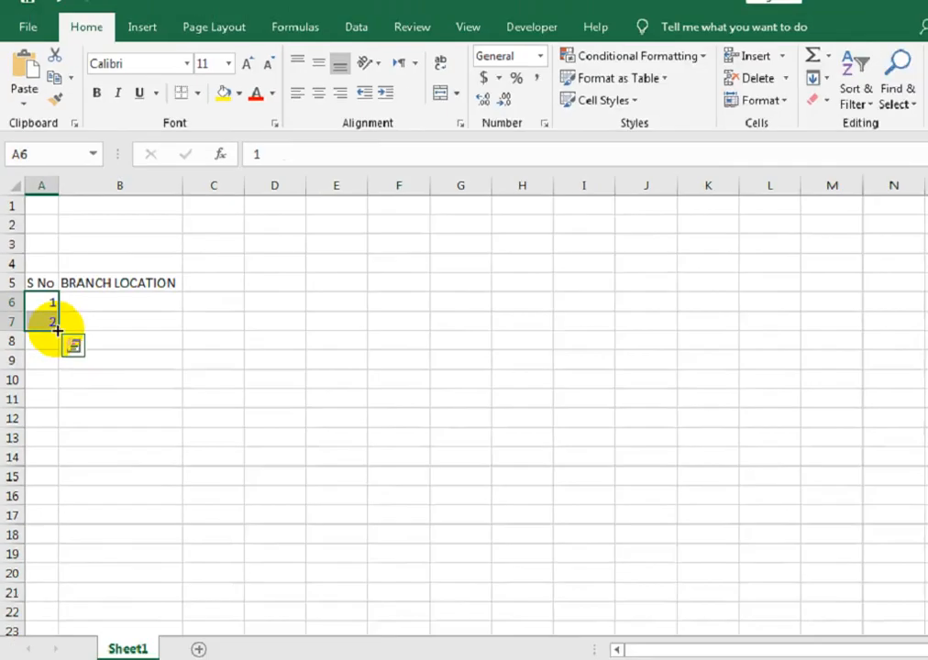
pyautogui.moveTo(107, 361); pyautogui.dragTo(158, 595)
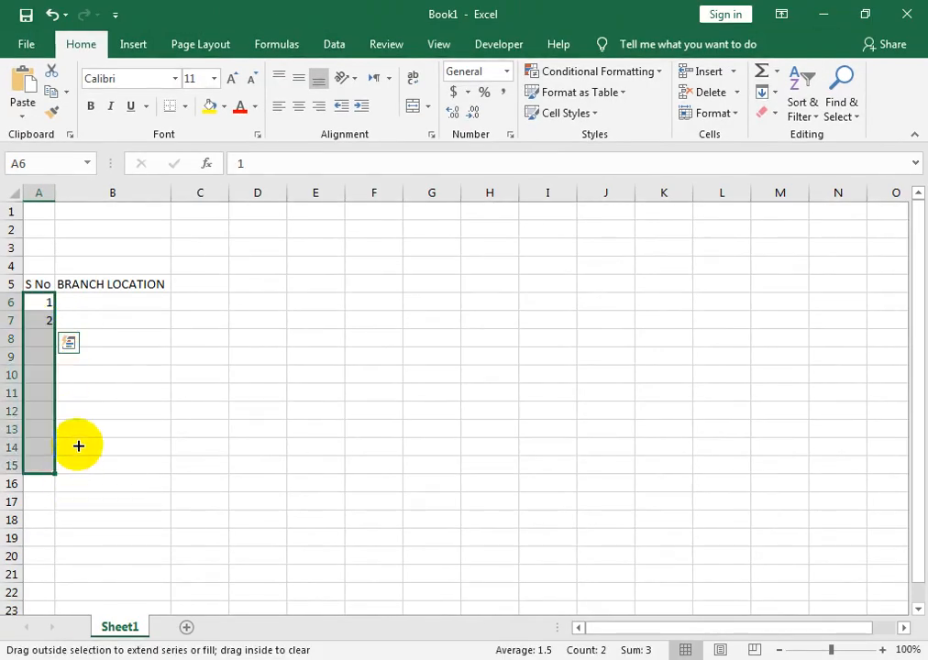
pyautogui.moveTo(78, 446); pyautogui.dragTo(78, 446)
# - Enter BRANCH 1 as the first branch location in cell B6
pyautogui.click(110, 313)
pyautogui.click(110, 305)
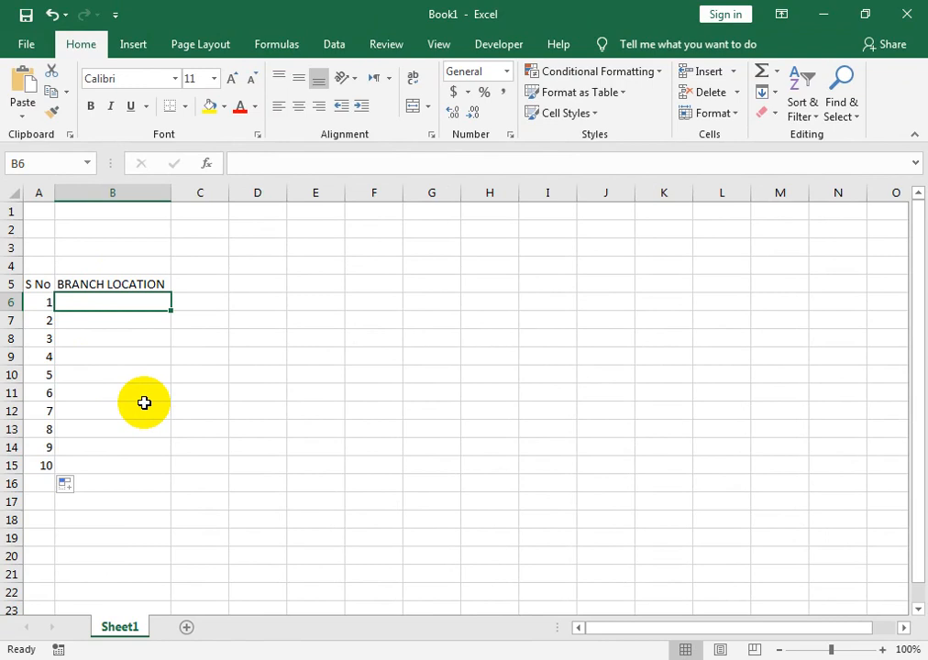
pyautogui.write('BRANCH')
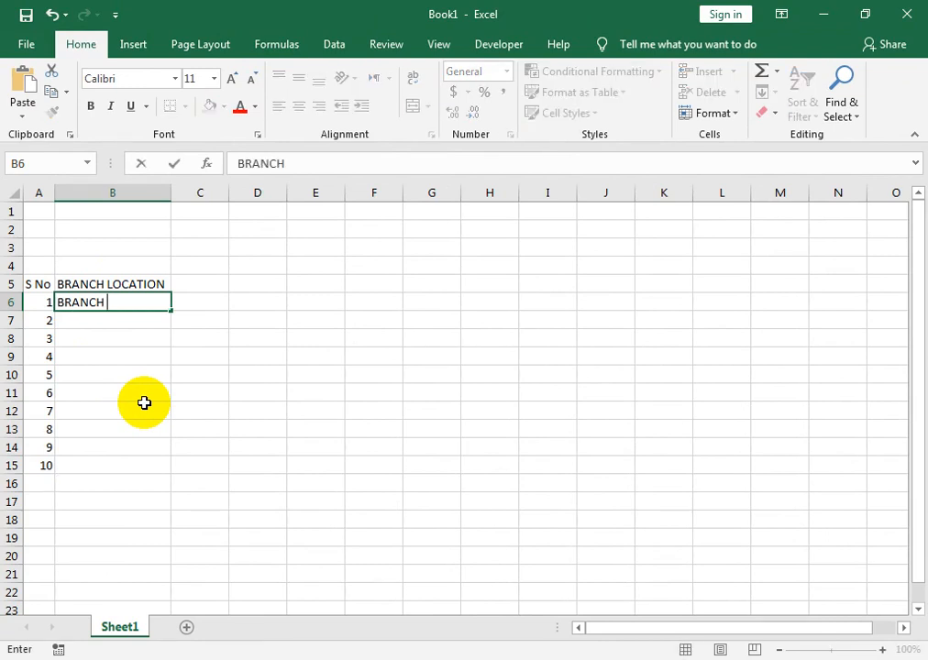
pyautogui.write(' 1')
pyautogui.press('Return')
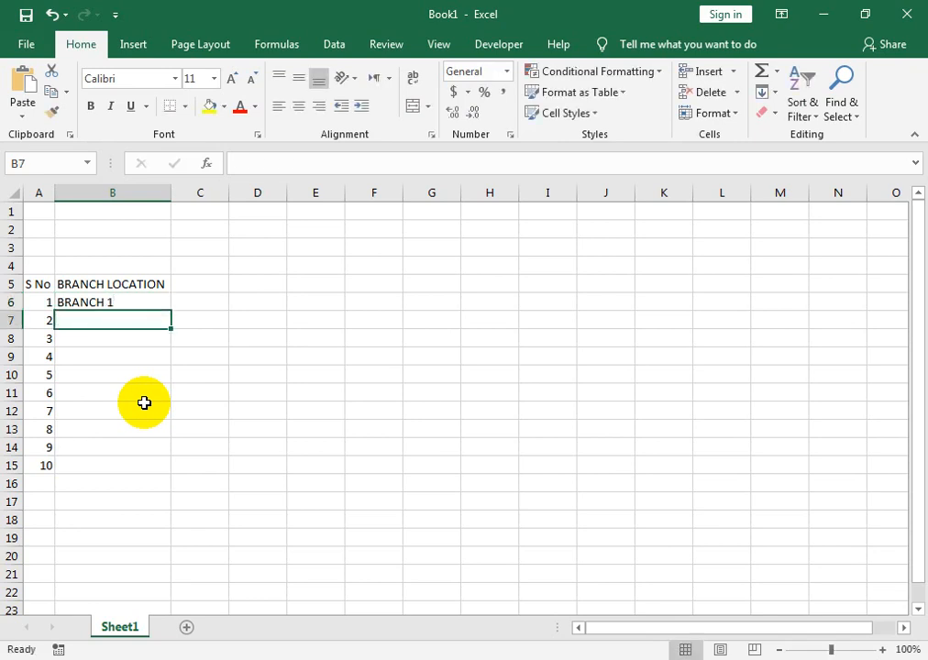
# - Replace the entry in B6 with KAREEMABAD and enter SADDAR in B7
pyautogui.click(127, 305)
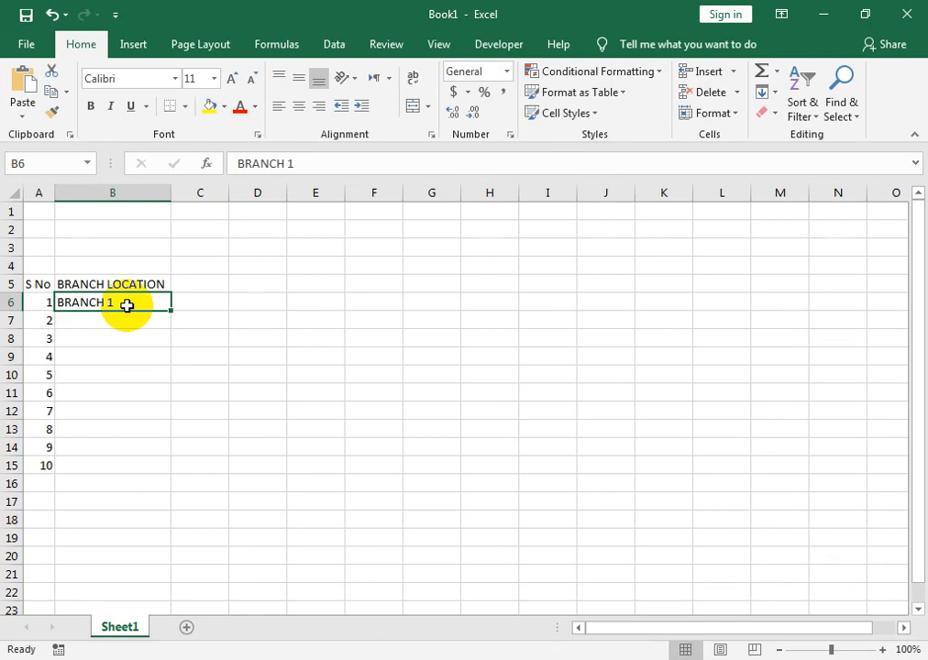
pyautogui.write('KAR')
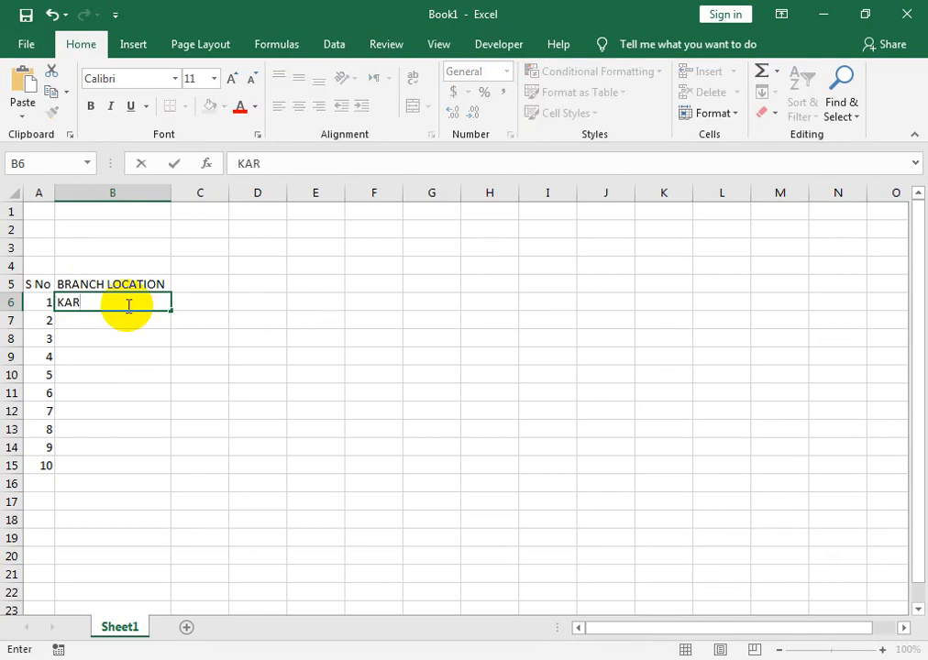
pyautogui.write('EEMABAD')
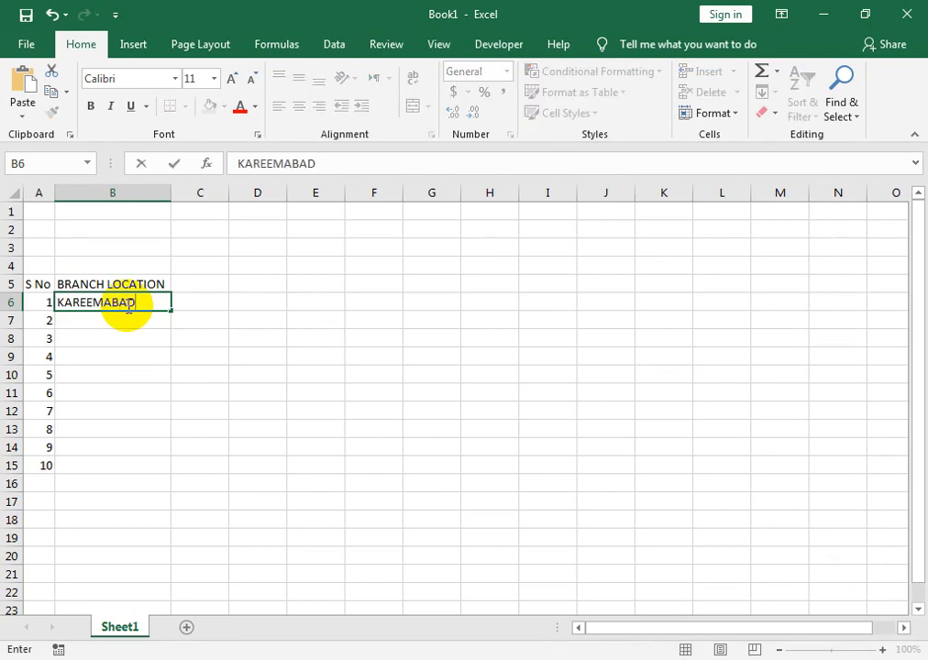
pyautogui.press('Return')
pyautogui.write('SADDAR')
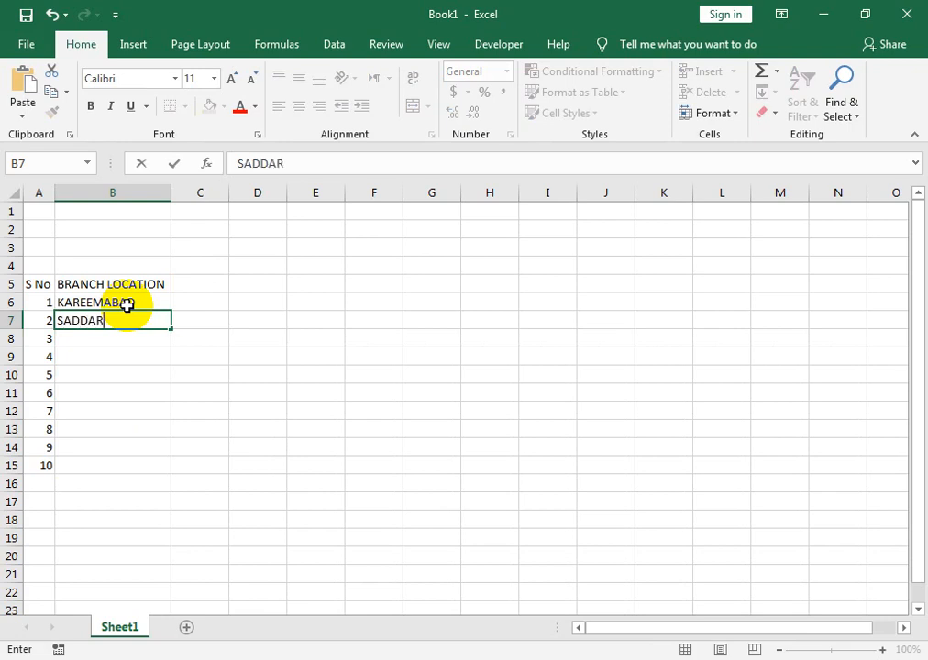
pyautogui.press('Return')
# - Change the spelling of the branch location in B7 to SADAR
pyautogui.press('Up')
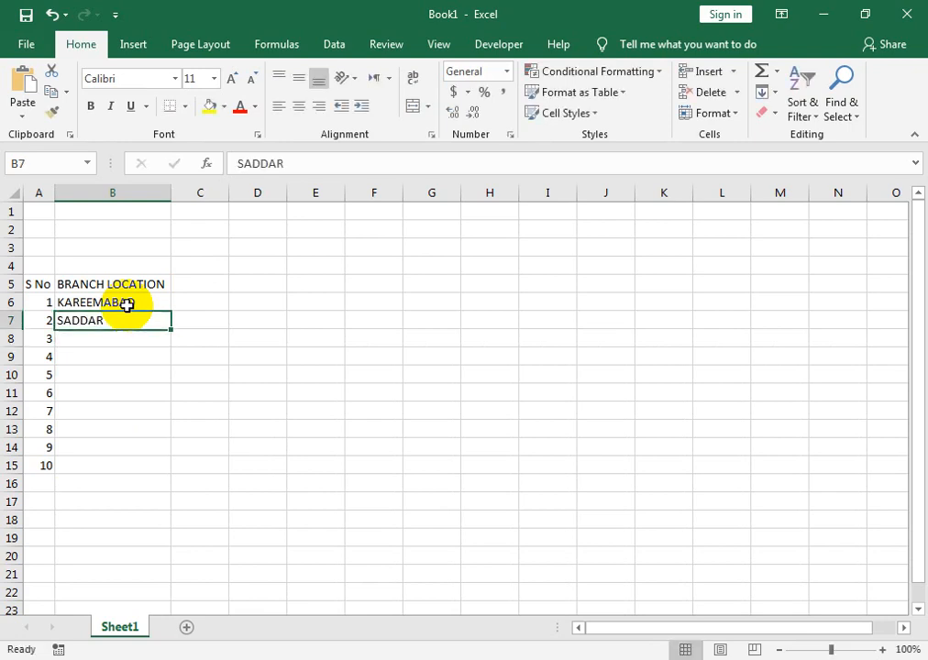
pyautogui.press('F2')
pyautogui.press('BackSpace')
pyautogui.press('BackSpace')
pyautogui.press('BackSpace')
pyautogui.write('AR')
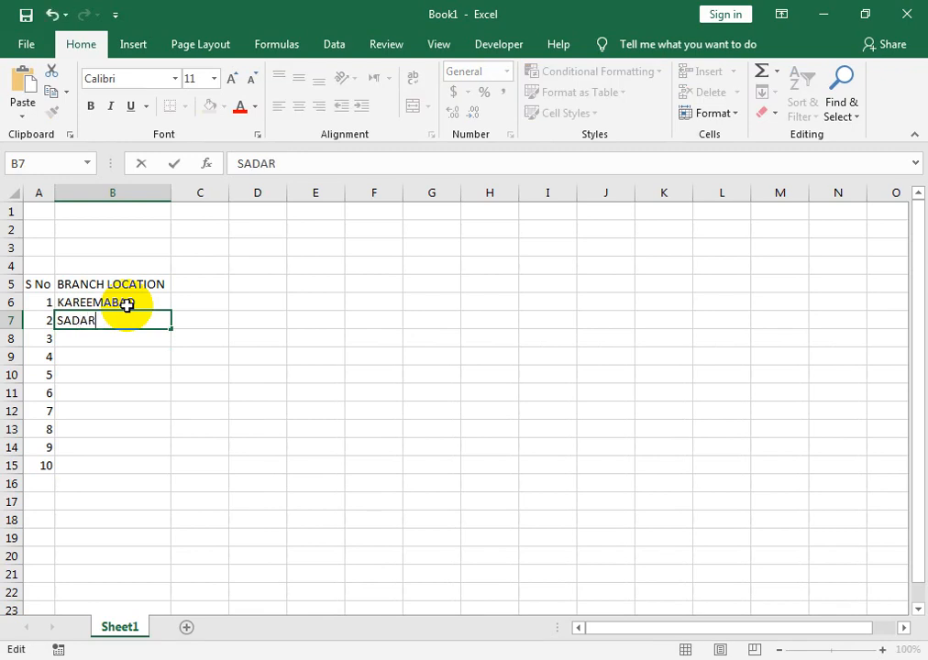
pyautogui.press('Return')
# - Enter the branch locations NAZIMABAD, MEMAR, GULSHAN and NIPA in cells B8 to B11
pyautogui.write('NAZIA')
pyautogui.press('BackSpace')
pyautogui.write('MABAD')
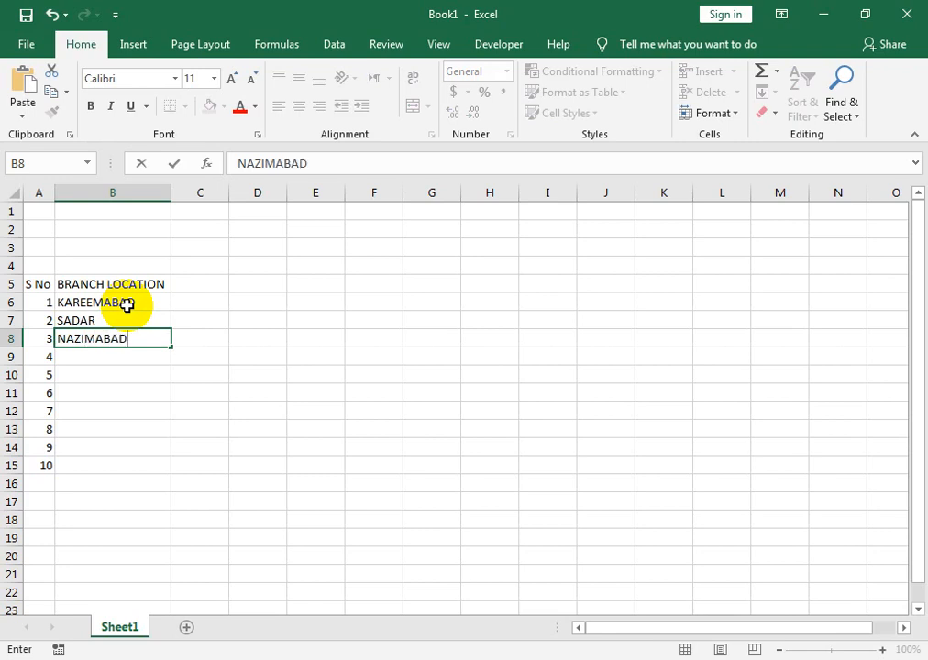
pyautogui.press('Return')
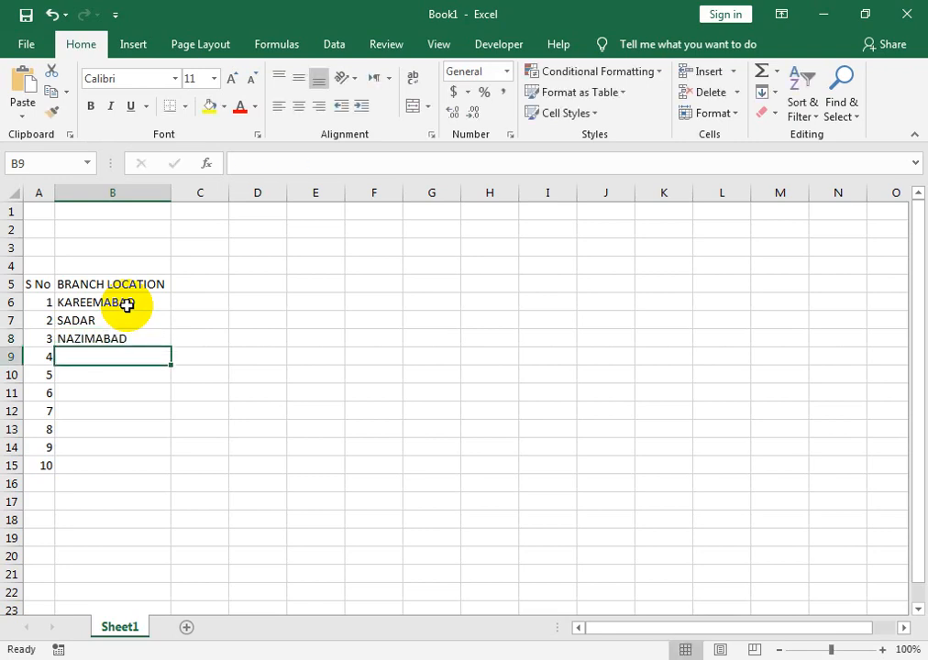
pyautogui.write('MEMAR')
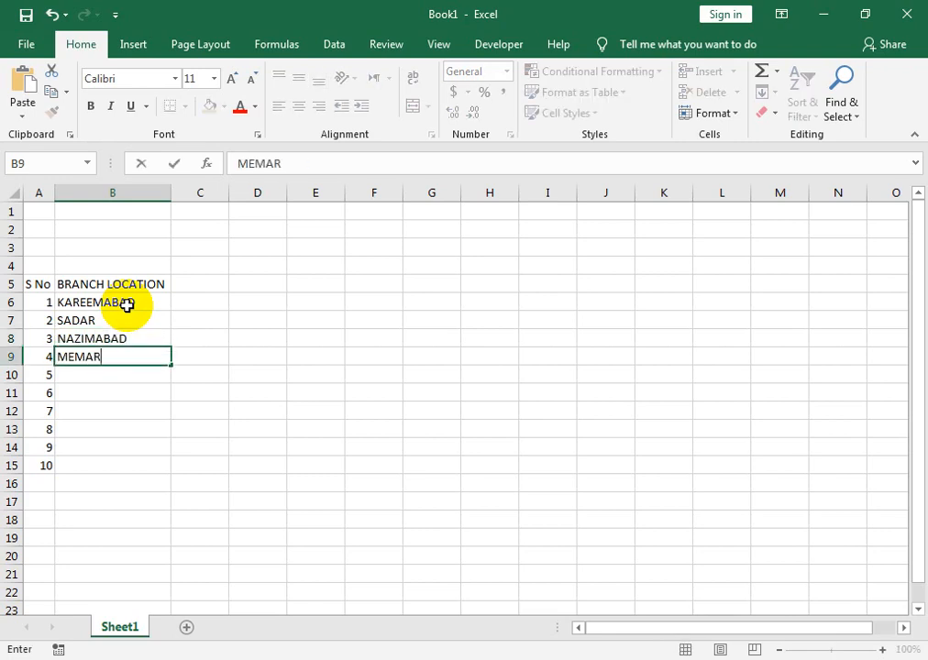
pyautogui.press('Return')
pyautogui.write('GULSHAN')
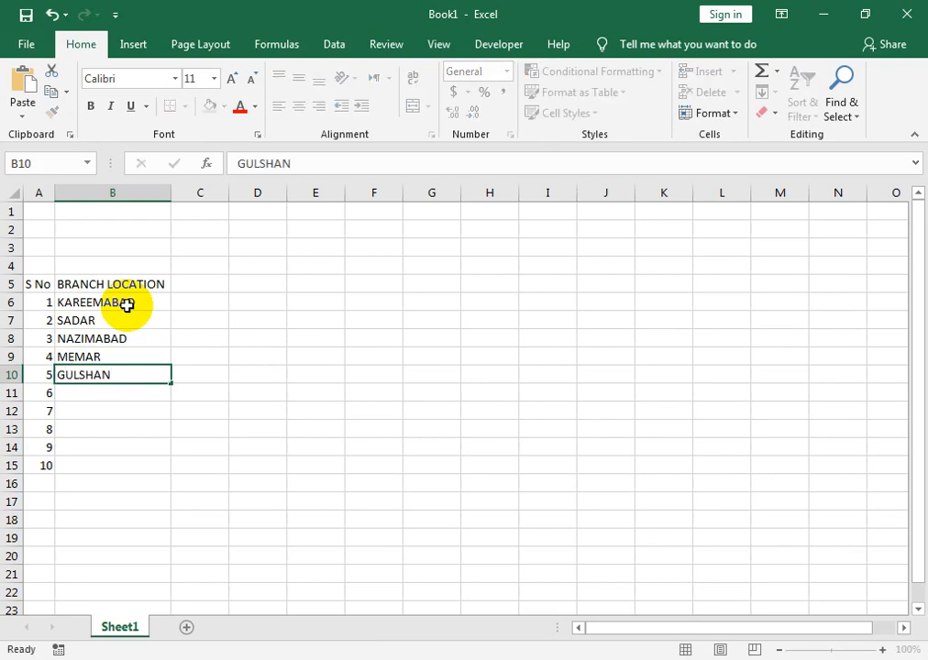
pyautogui.press('Return')
pyautogui.write('NIPA')
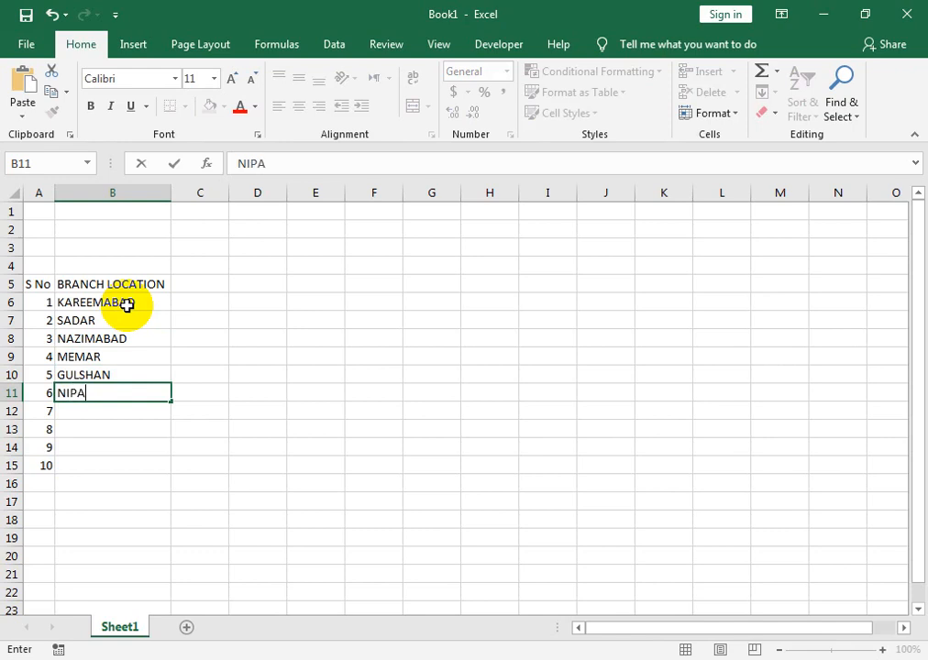
pyautogui.press('Return')
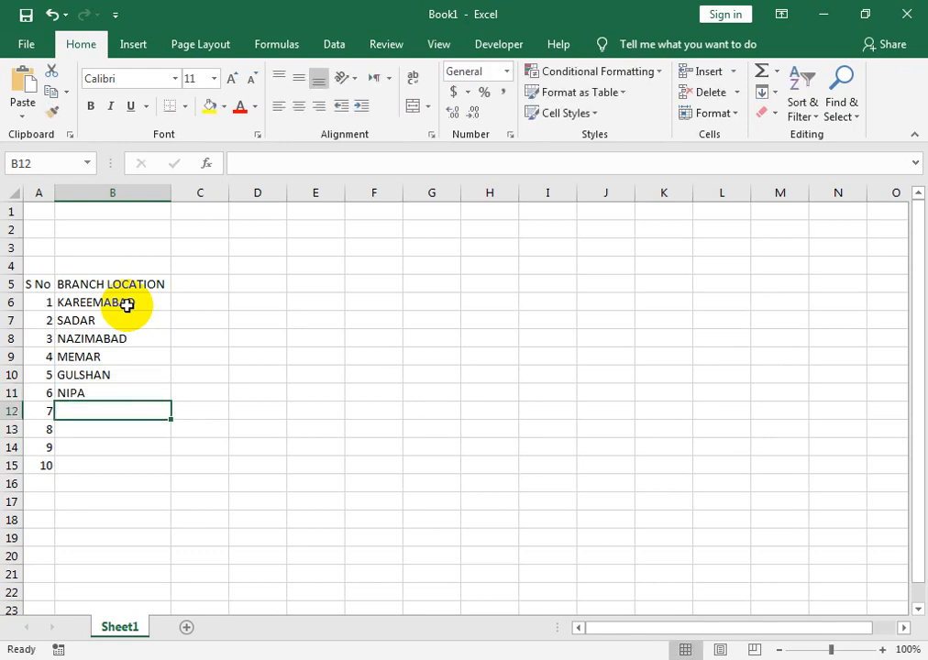
# - Enter the branch locations JOHAR, SHA FAISAL and NAGAN CHORANGI in cells B12 to B14
pyautogui.write('JOHAR')
pyautogui.press('Return')
pyautogui.write('SHA FAISAL')
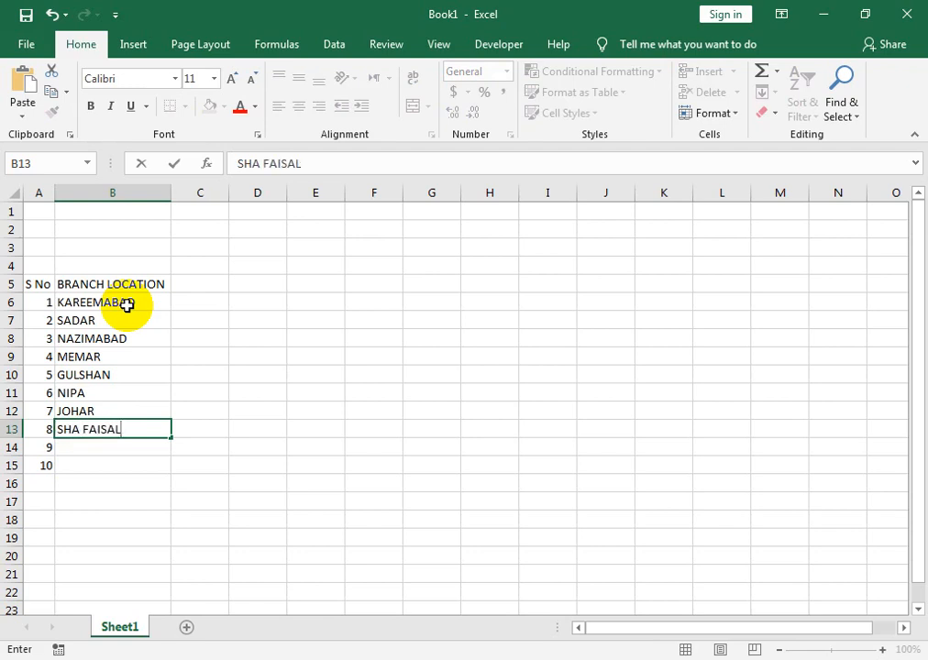
pyautogui.press('Return')
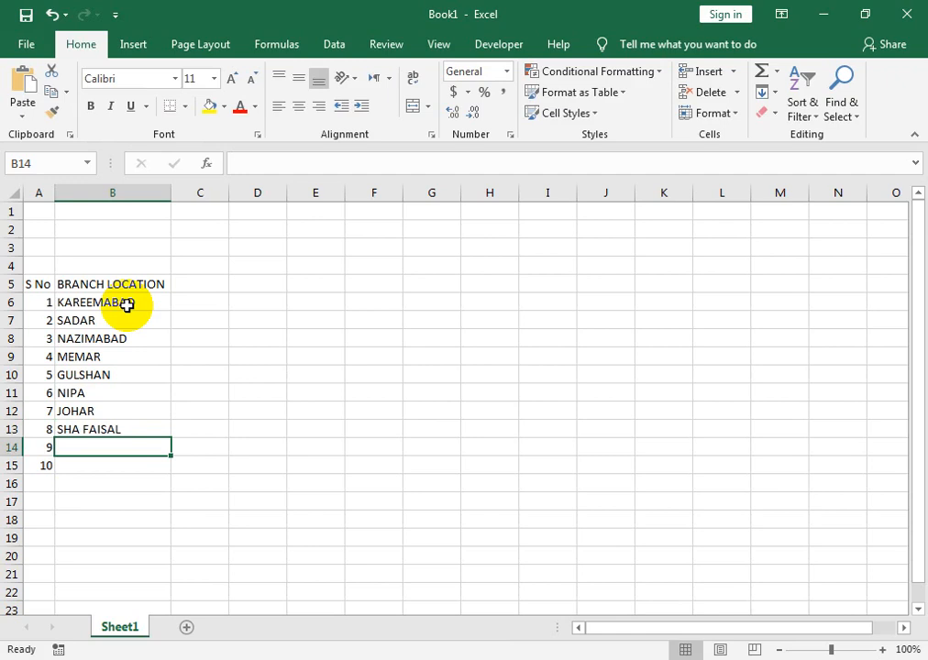
pyautogui.write('NAGAN')
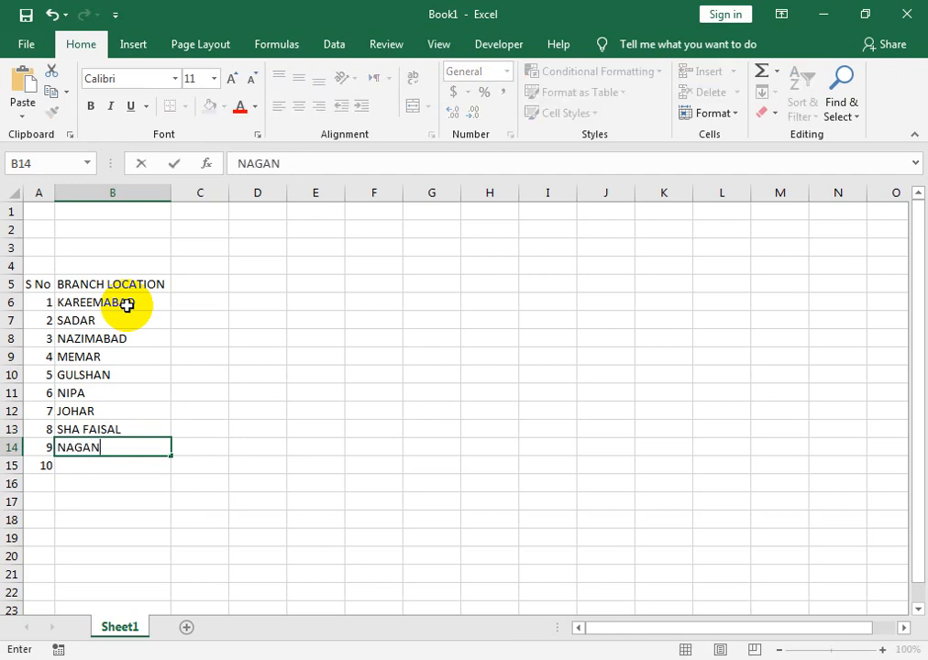
pyautogui.write(' CHORANGI')
pyautogui.press('Return')
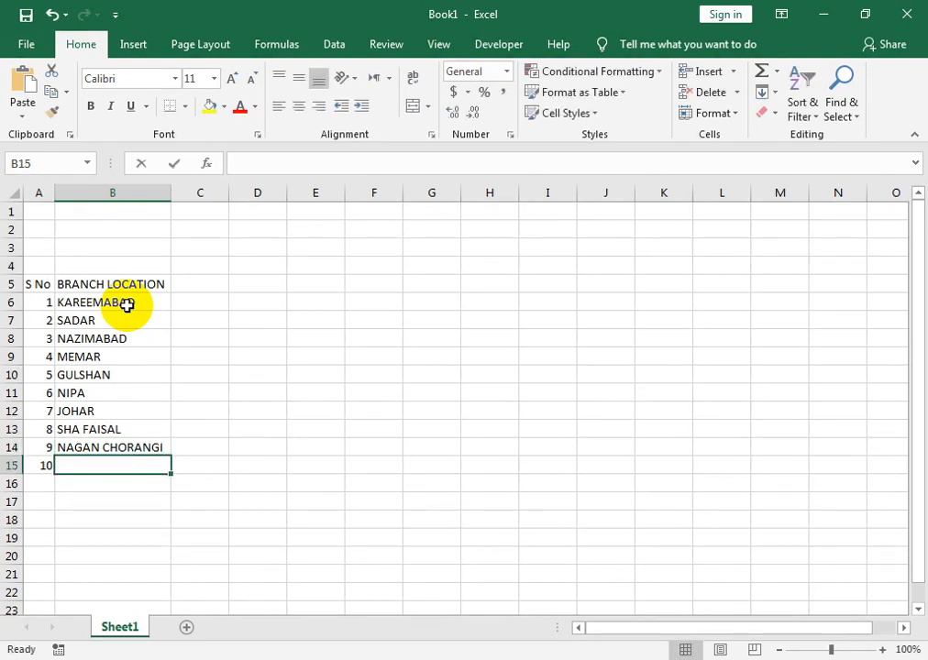
# - Enter SURJANI as the tenth branch location in cell B15
pyautogui.write('SA')
pyautogui.press('BackSpace')
pyautogui.press('BackSpace')
pyautogui.write('URH')
pyautogui.press('BackSpace')
pyautogui.write('JANI')
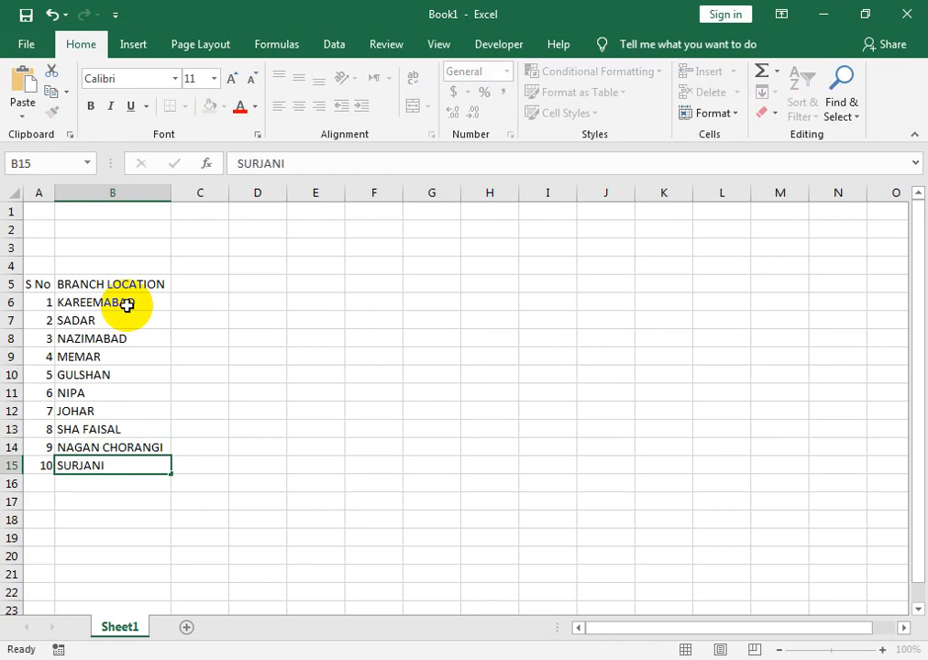
pyautogui.press('Right')
pyautogui.press('Up')
pyautogui.press('Up')
pyautogui.press('Up')
pyautogui.press('Up')
pyautogui.press('Up')
pyautogui.press('Up')
pyautogui.press('Up')
pyautogui.press('Up')
pyautogui.press('Left')
pyautogui.press('Down')
pyautogui.press('Left')
pyautogui.press('Down')
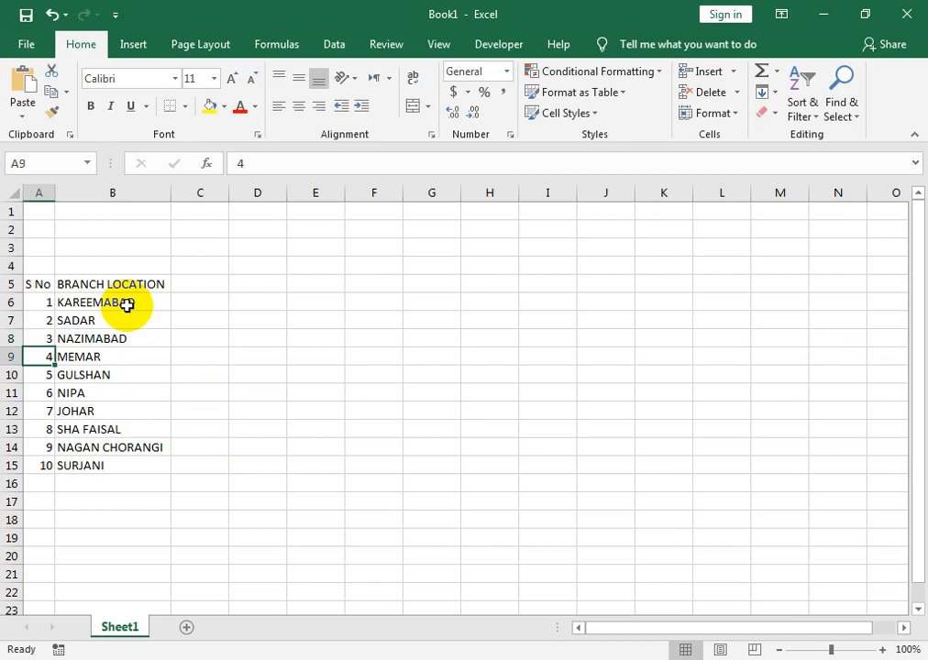
# - Fill the month headings JAN to DEC across cells C5 to N5, centred and in bold
pyautogui.click(207, 288)
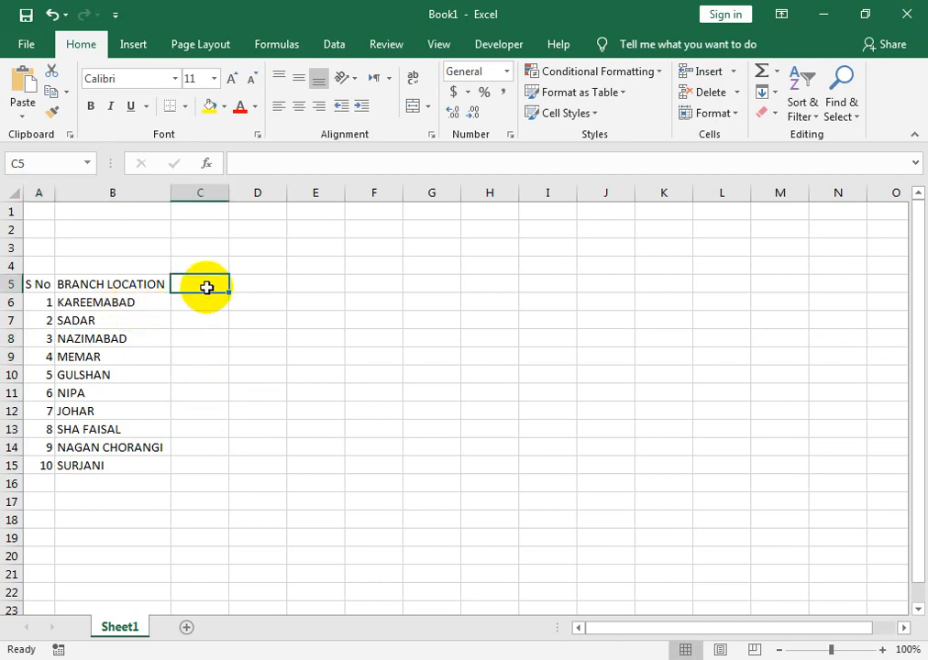
pyautogui.write('JAN')
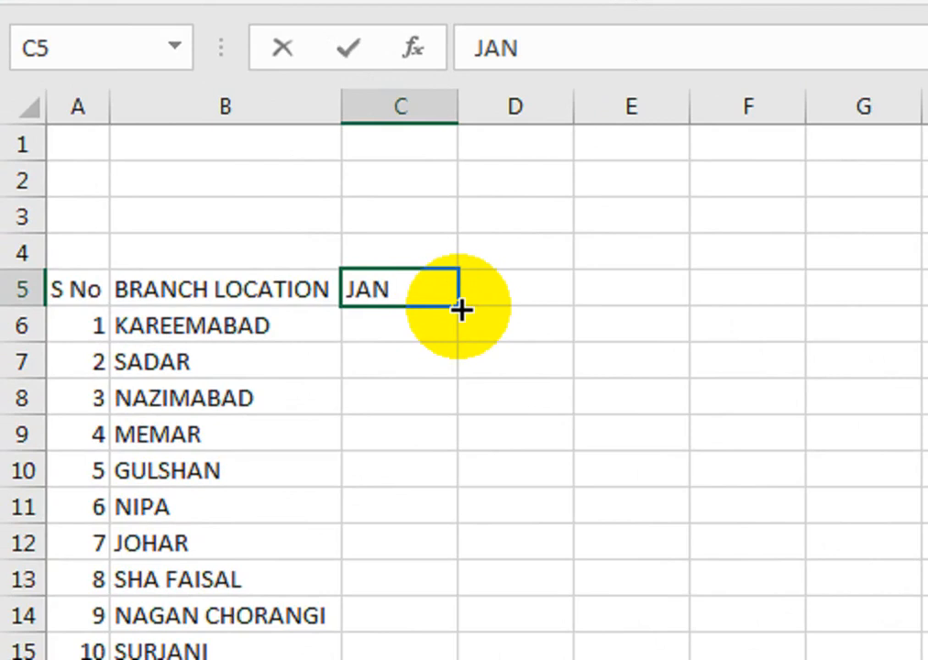
pyautogui.moveTo(461, 310); pyautogui.dragTo(855, 277)
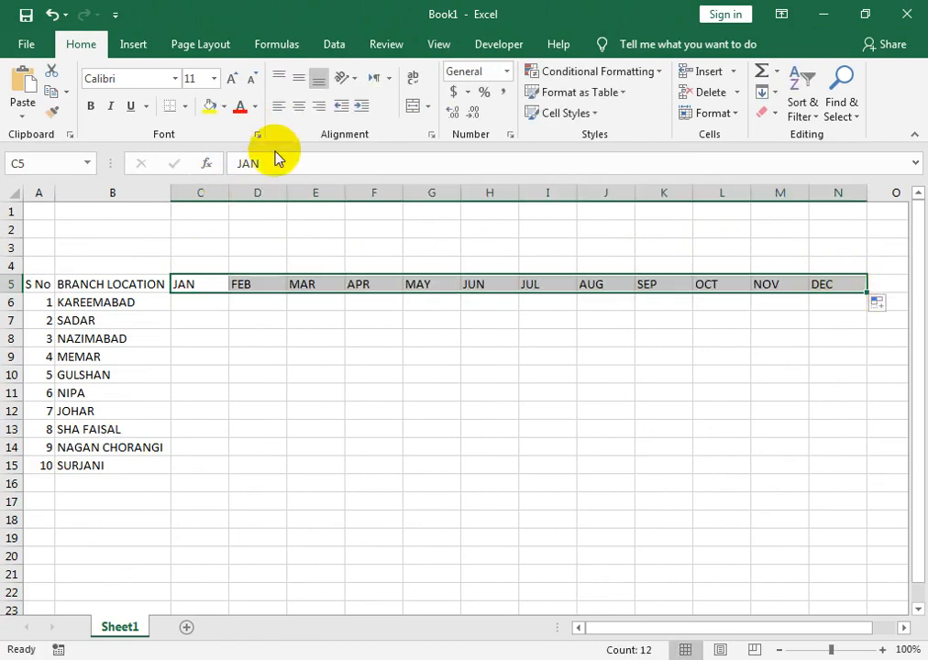
pyautogui.click(299, 106)
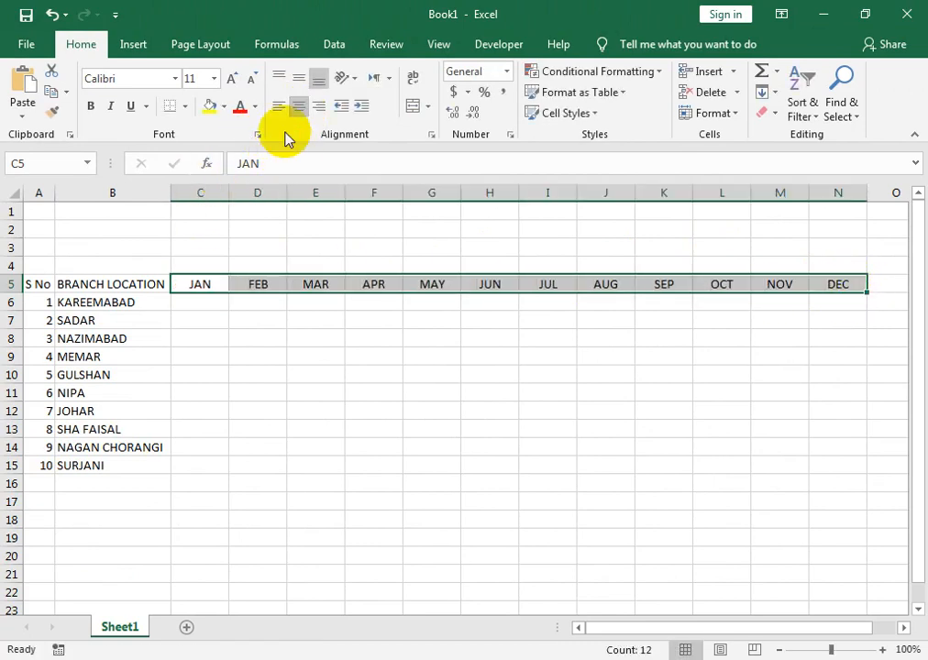
pyautogui.click(90, 107)
# - Enter the formula =RANDBETWEEN(5000,50000) in cell C6 for the first branch's January figure
pyautogui.click(194, 312)
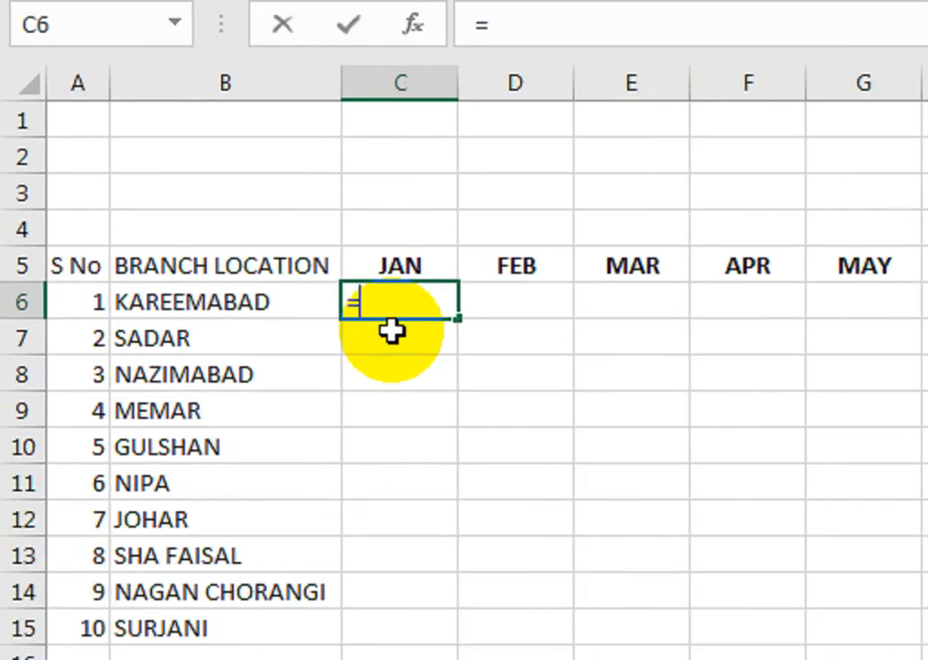
pyautogui.write('RAN')
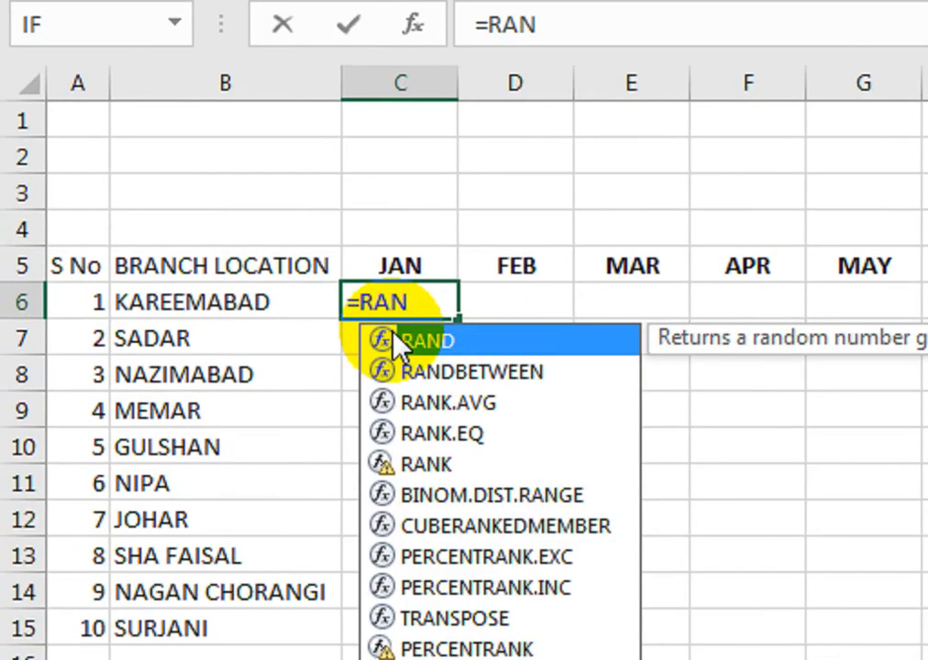
pyautogui.press('Down')
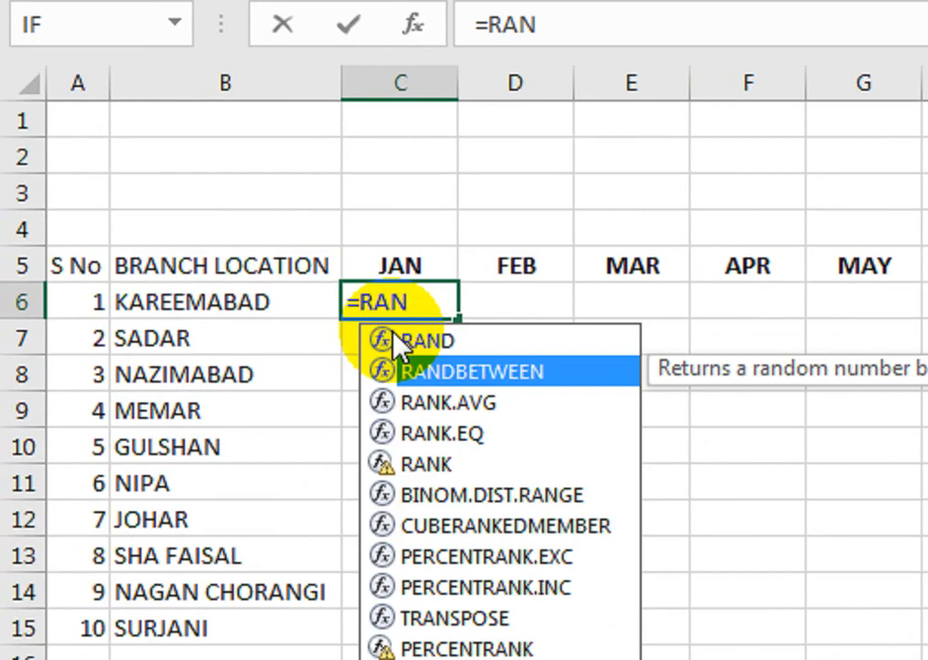
pyautogui.press('Tab')
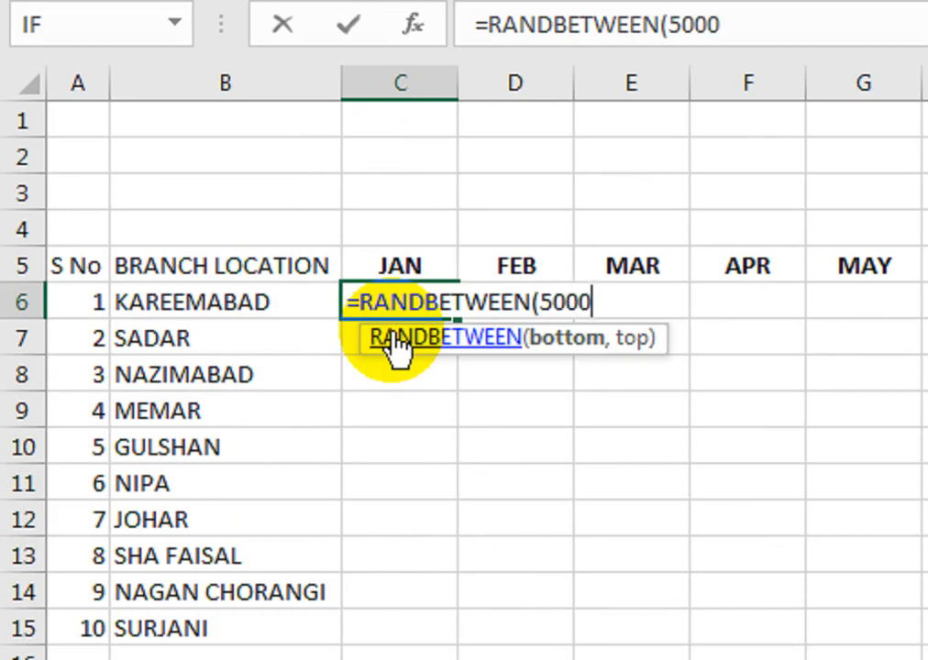
pyautogui.write('5000,')
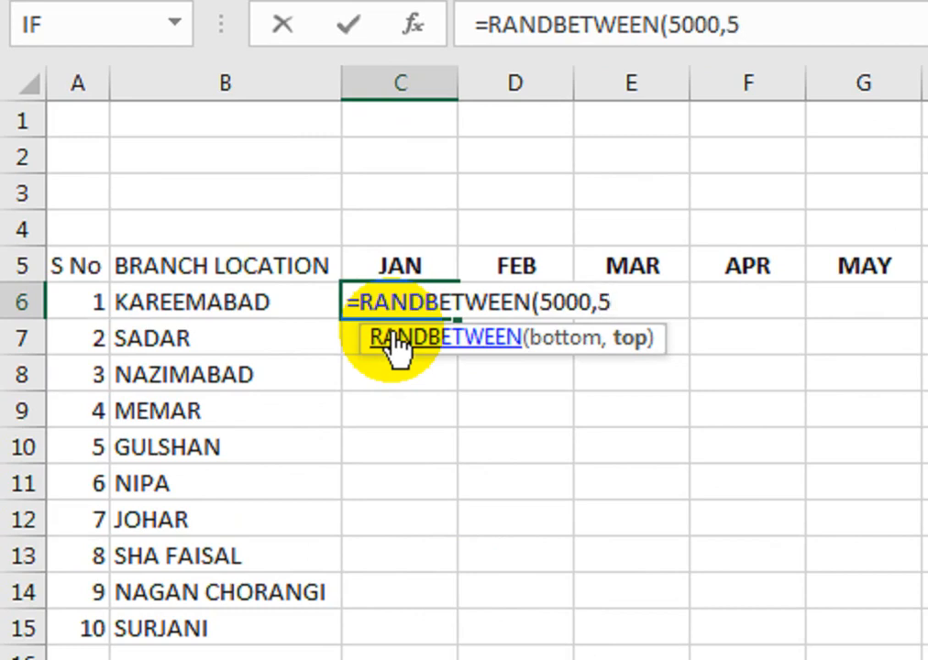
pyautogui.write('50000)')
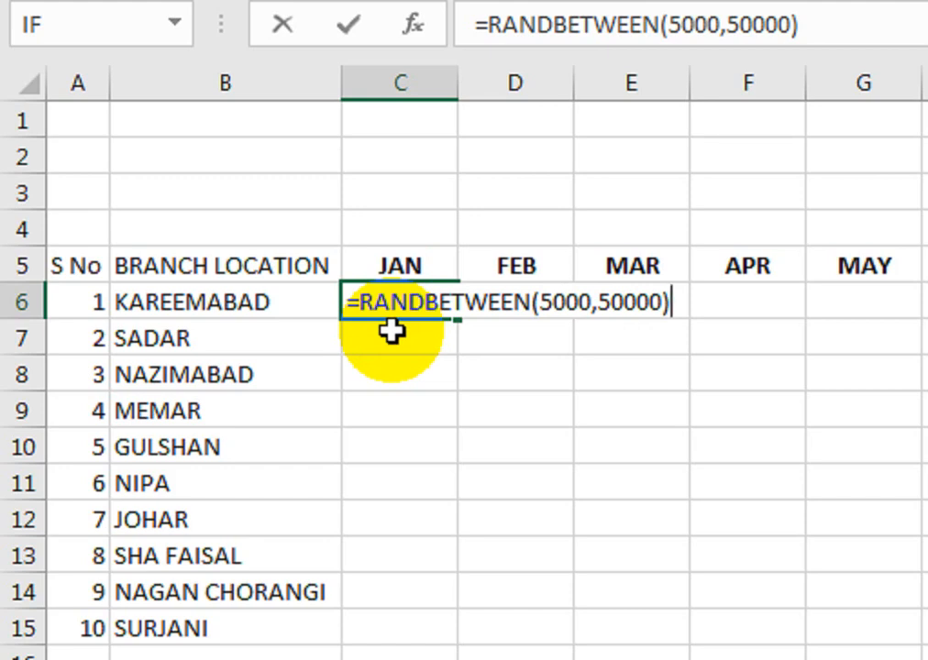
pyautogui.press('Return')
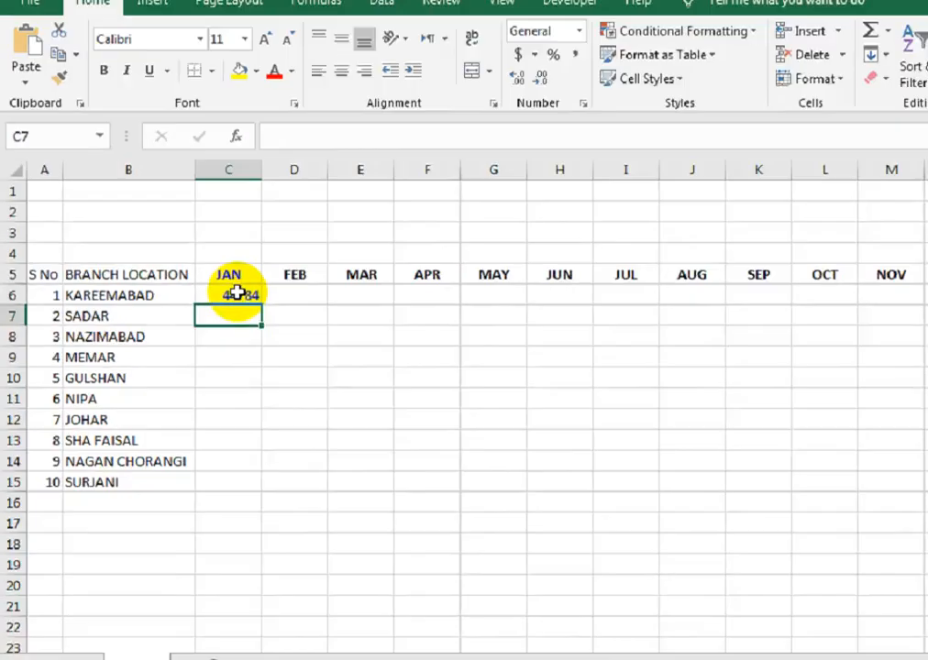
# - Copy the random-number formula from C6 to all branches and months in C6:N15, and centre the figures
pyautogui.click(415, 246)
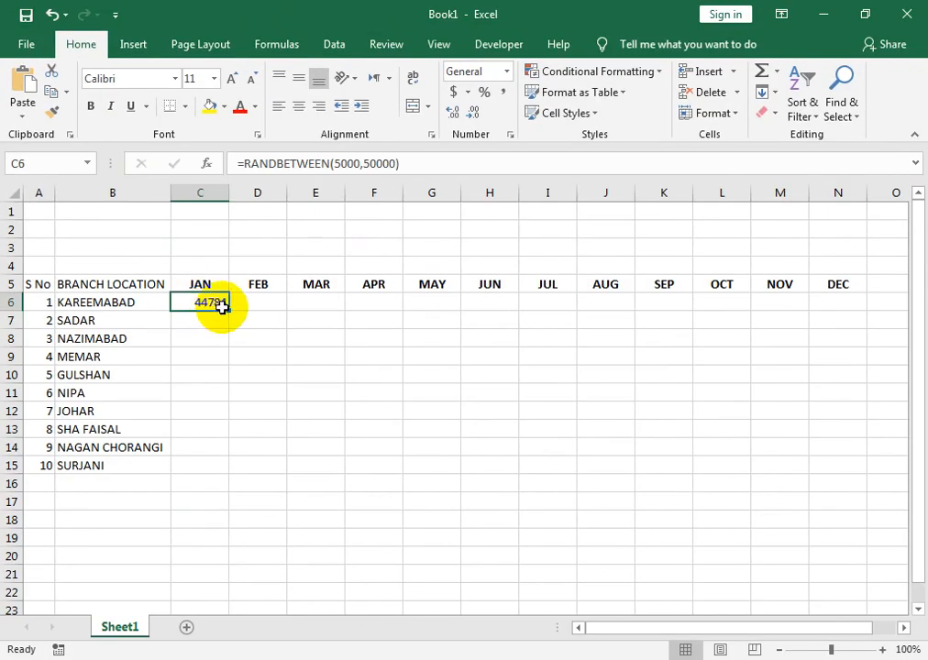
pyautogui.moveTo(230, 310); pyautogui.dragTo(234, 485)
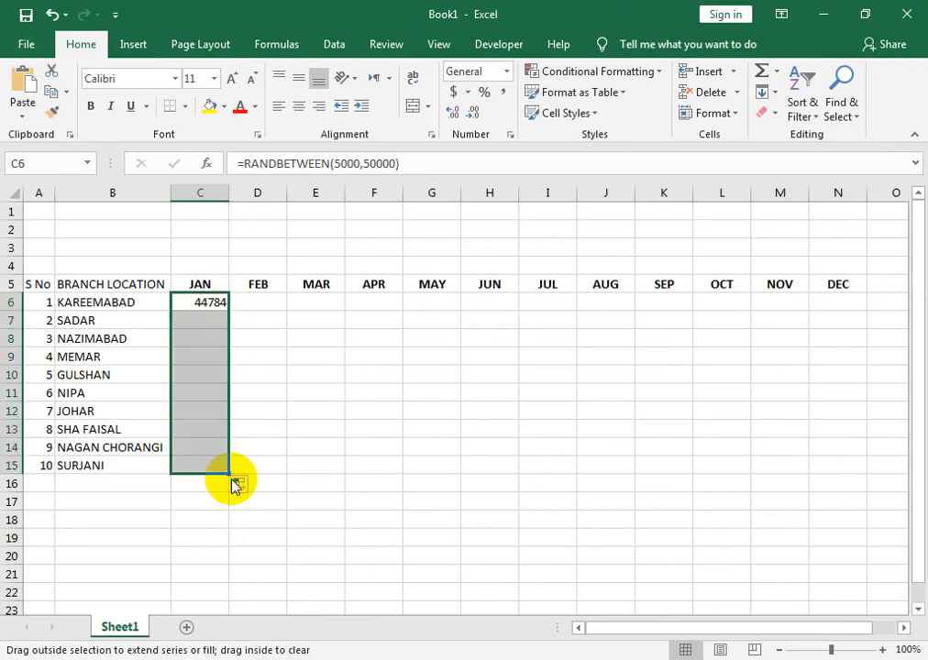
pyautogui.doubleClick(197, 303)
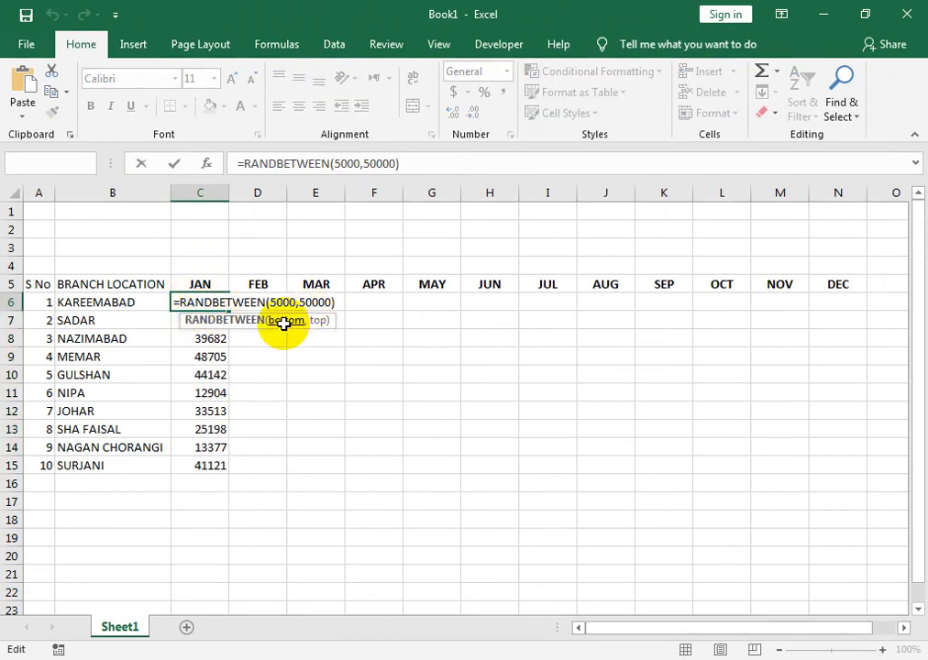
pyautogui.press('Return')
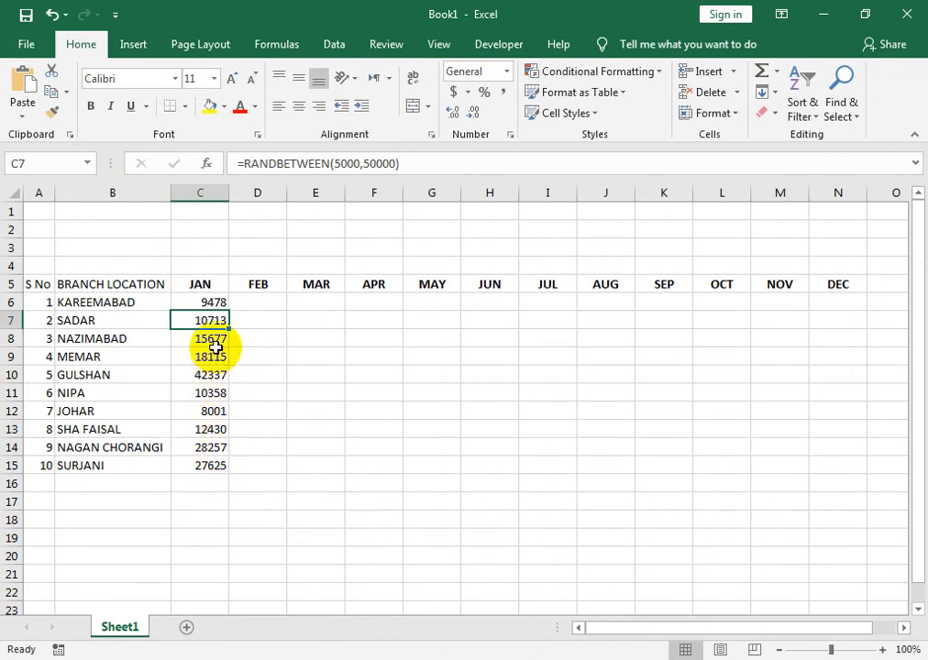
pyautogui.moveTo(217, 305); pyautogui.dragTo(845, 443)
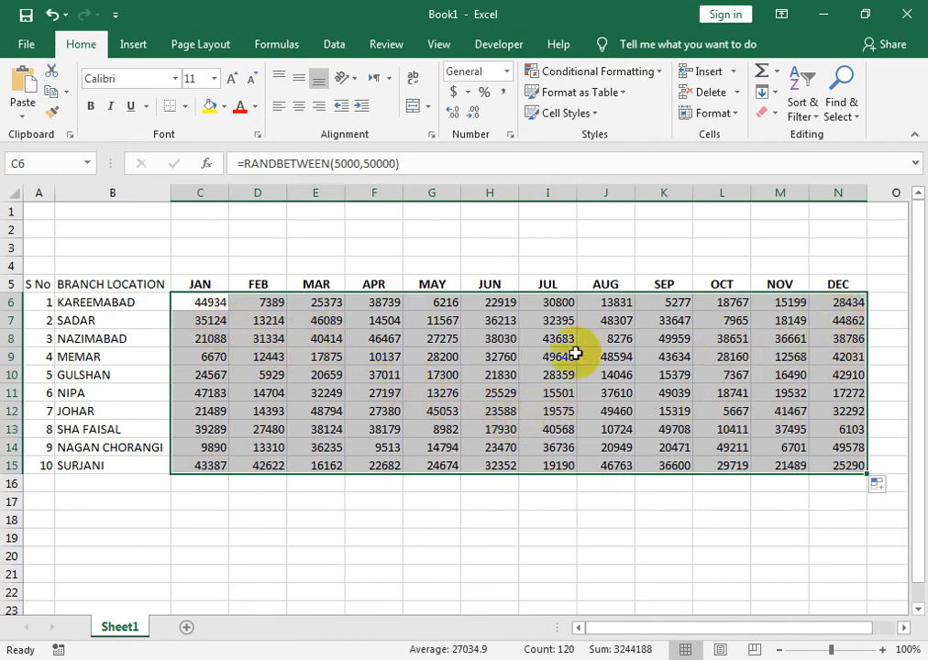
pyautogui.click(299, 107)
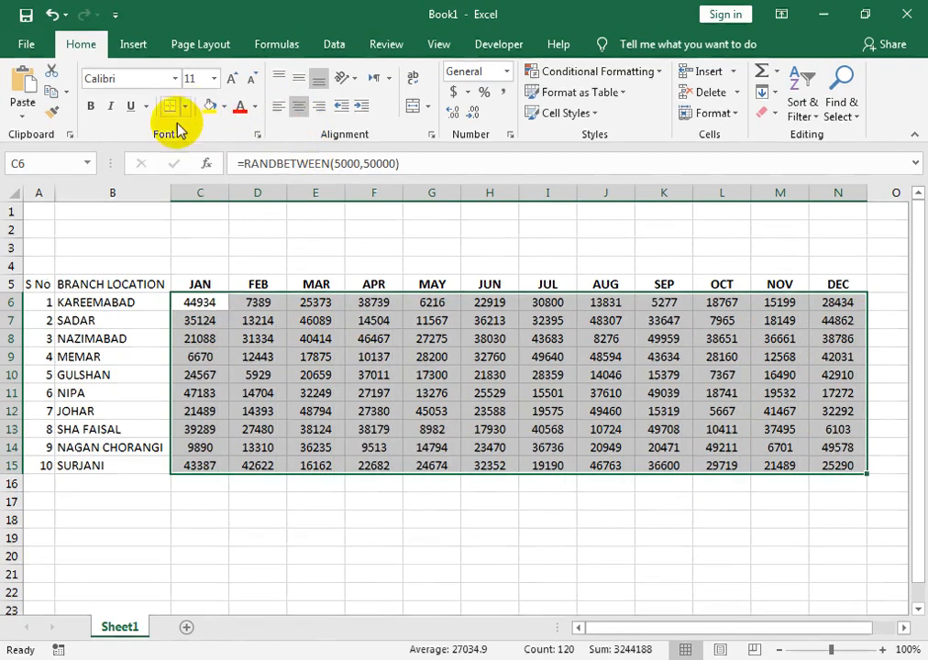
# - Enter 8 in cell E3 to test the recalculation of the random figures, and clear the cell
pyautogui.click(306, 248)
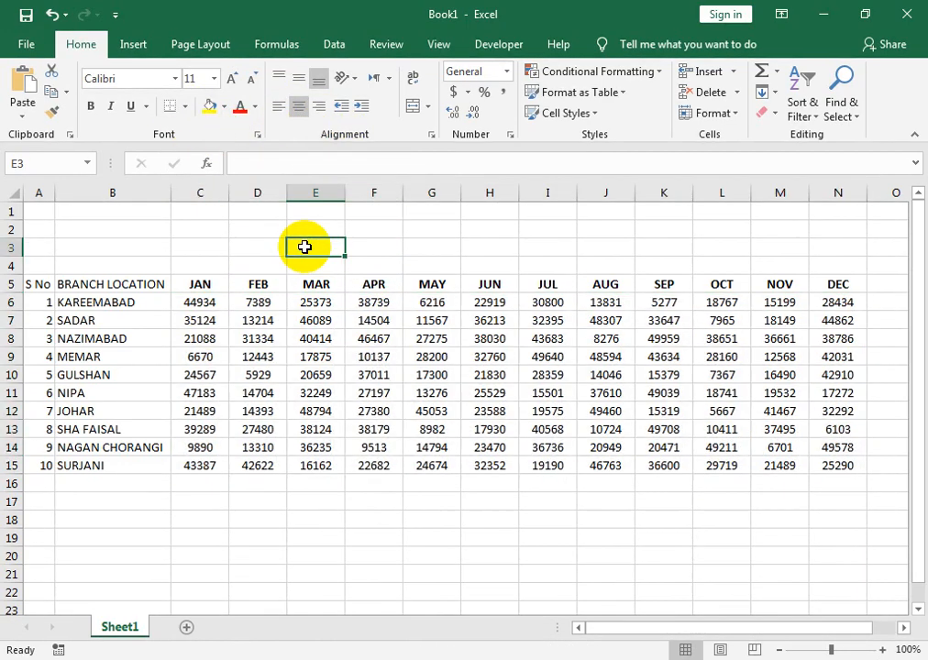
pyautogui.write('8')
pyautogui.click(358, 315)
pyautogui.click(336, 245)
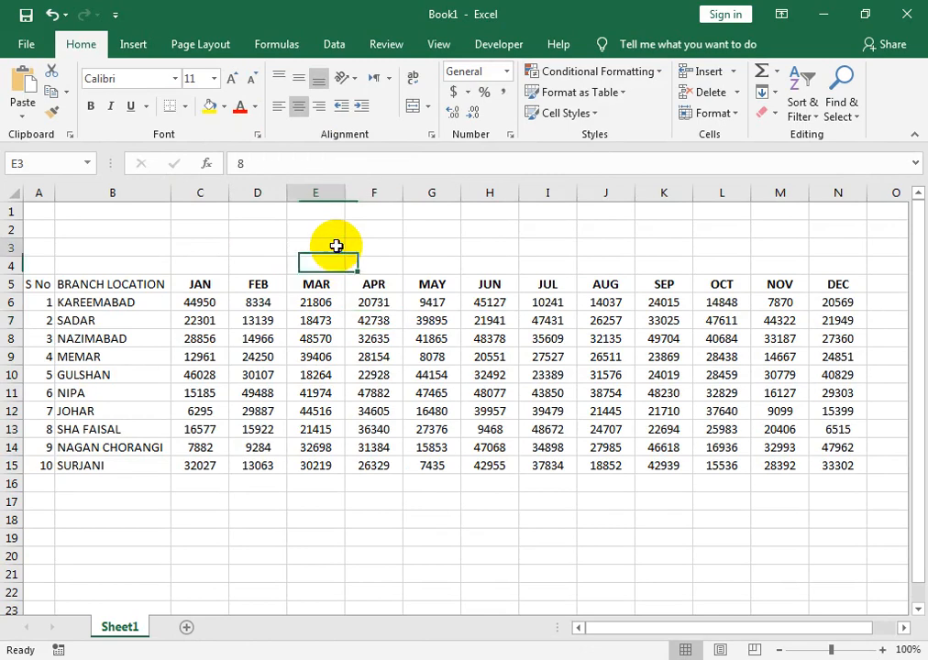
pyautogui.press('Delete')
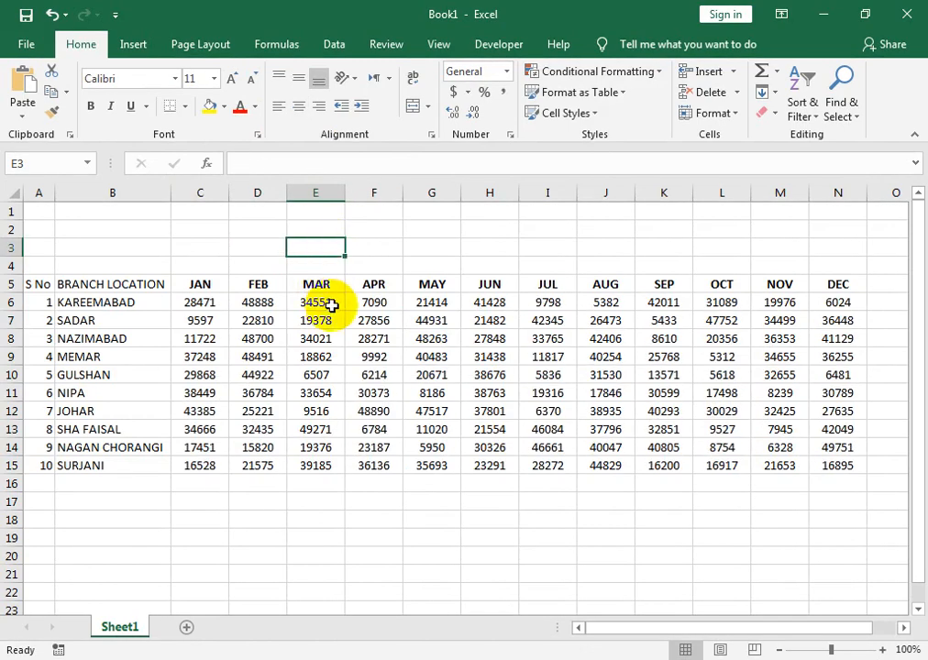
pyautogui.moveTo(818, 305); pyautogui.dragTo(221, 465)
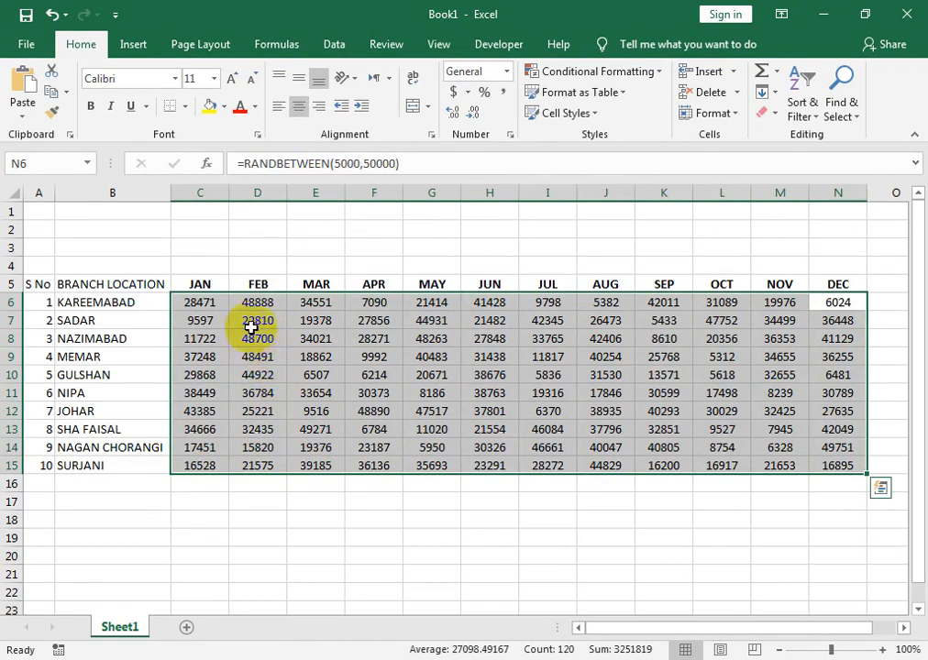
pyautogui.click(66, 91)
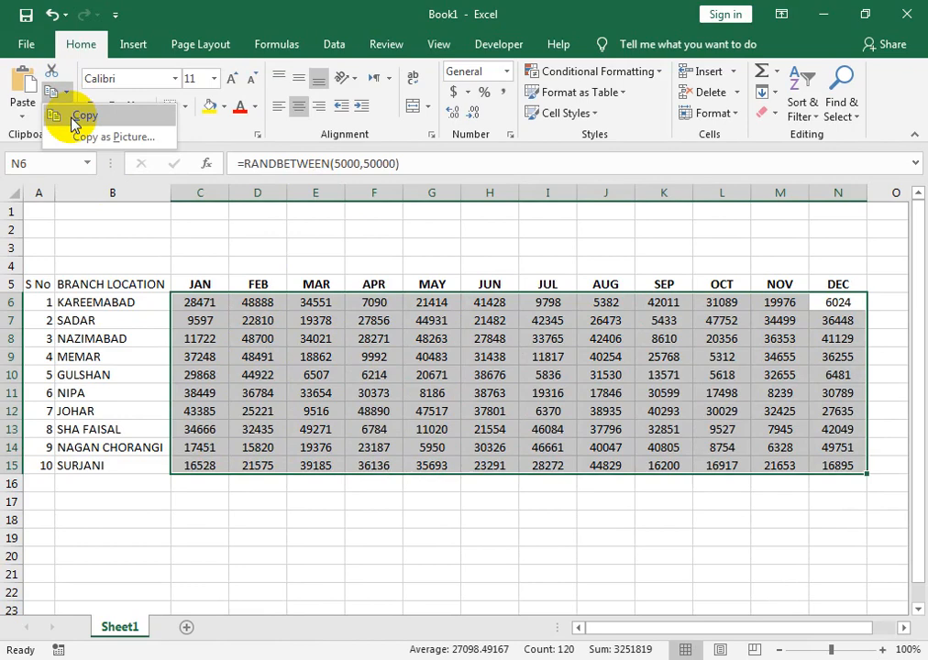
pyautogui.click(75, 117)
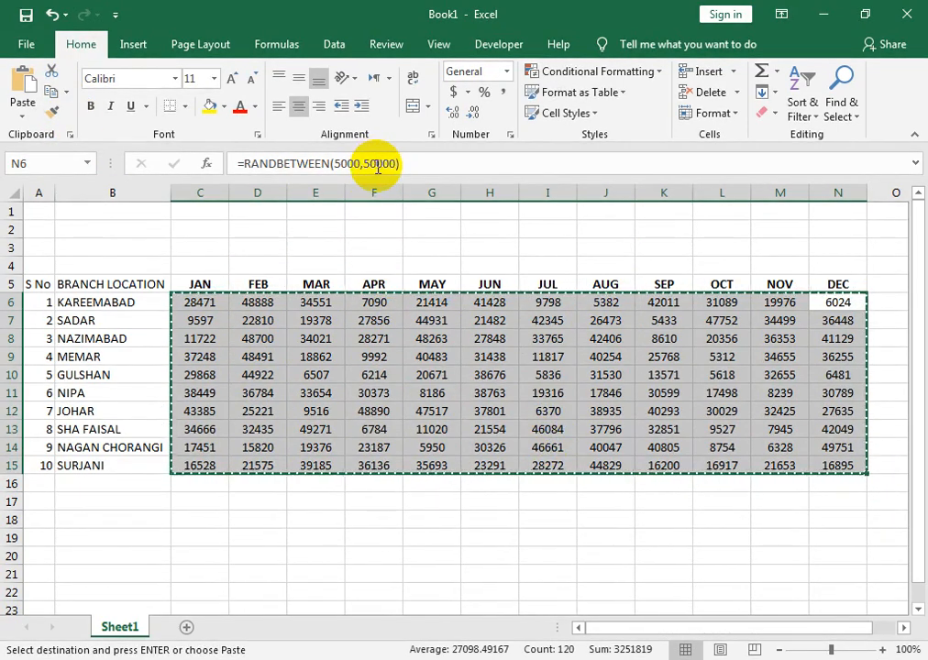
pyautogui.write('8')
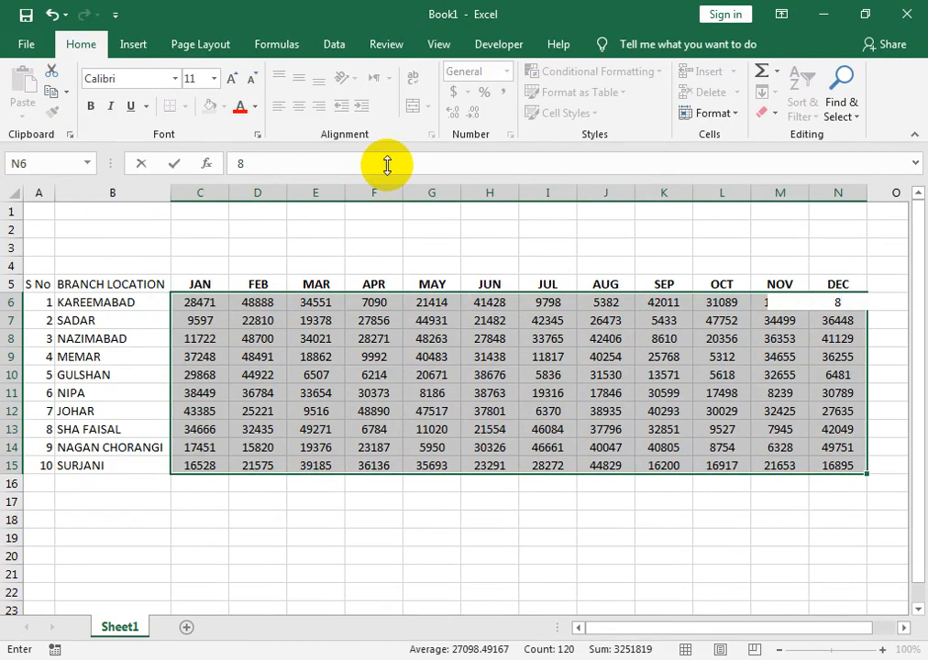
pyautogui.press('Return')
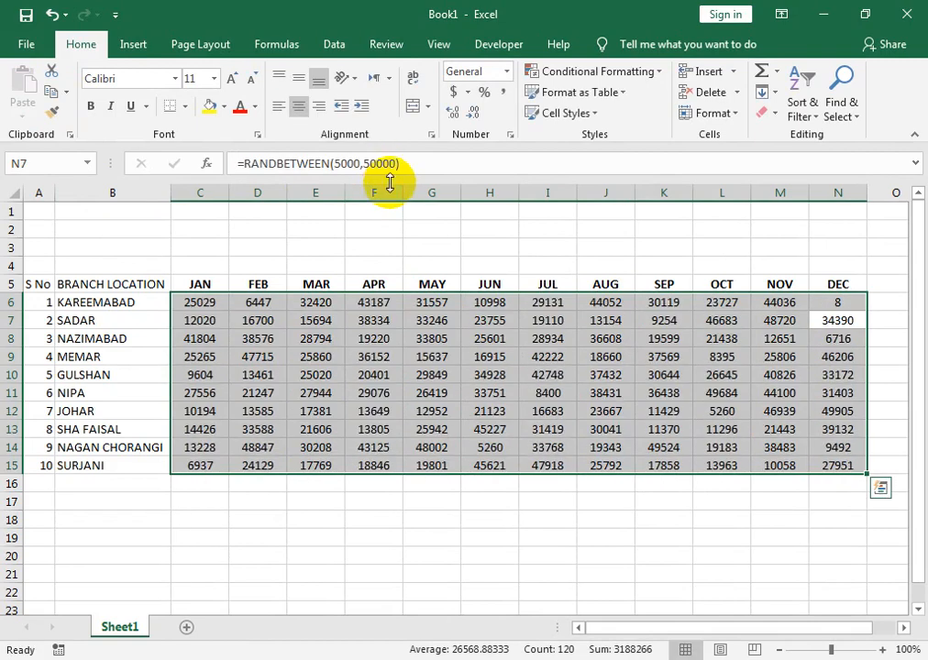
pyautogui.hotkey('ctrl', 'z')
# - Replace the random-number formulas in C6:N15 with fixed figures by copying the range and pasting it as values in place
pyautogui.moveTo(200, 302); pyautogui.dragTo(837, 466)
pyautogui.click(65, 92)
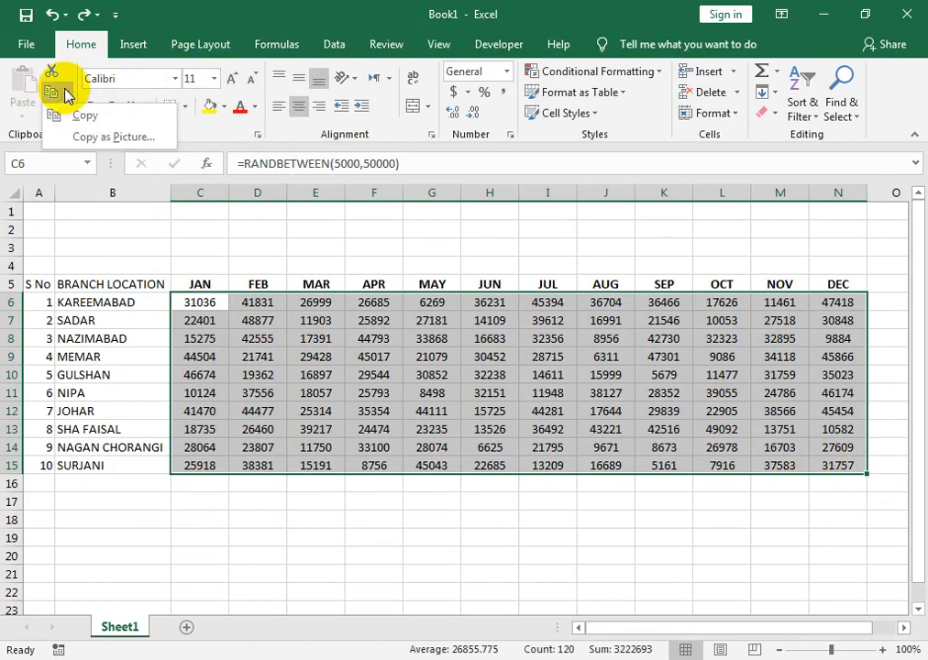
pyautogui.click(84, 116)
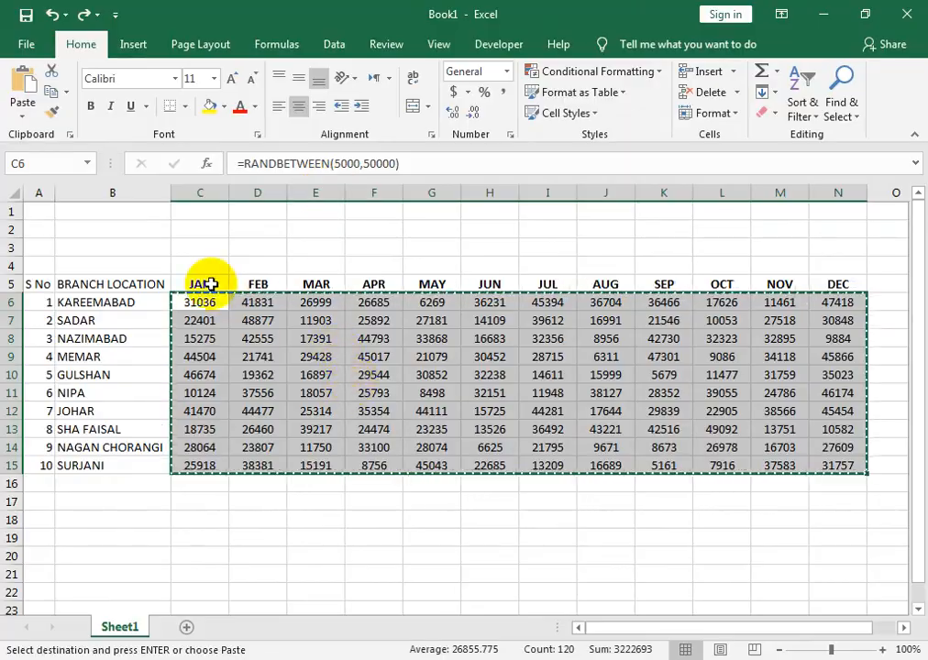
pyautogui.click(23, 115)
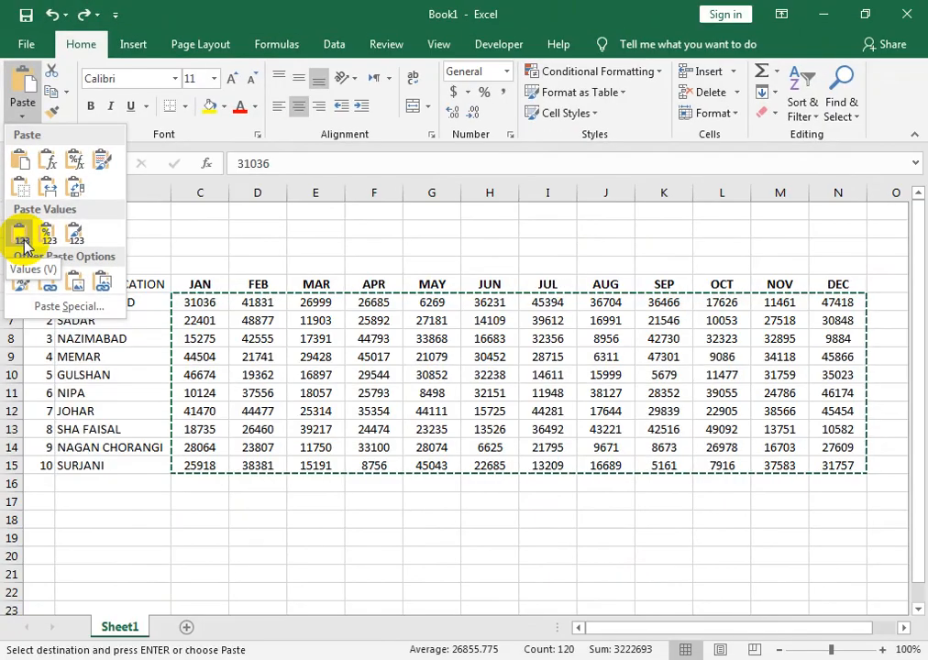
pyautogui.click(22, 242)
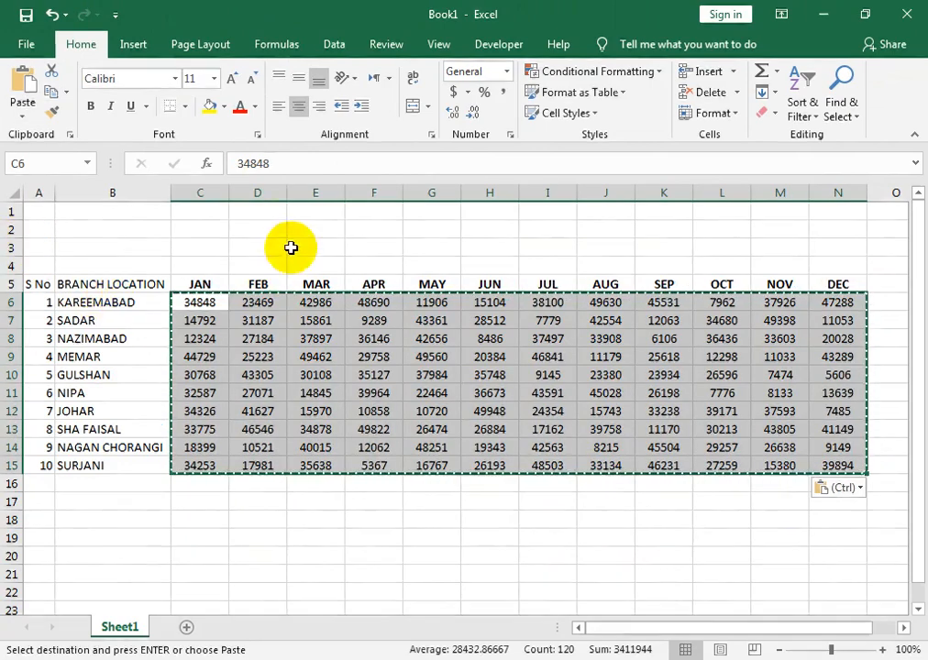
# - Try an entry of U in cell D19 to test whether the pasted figures recalculate
pyautogui.click(317, 321)
pyautogui.click(245, 536)
pyautogui.write('U')
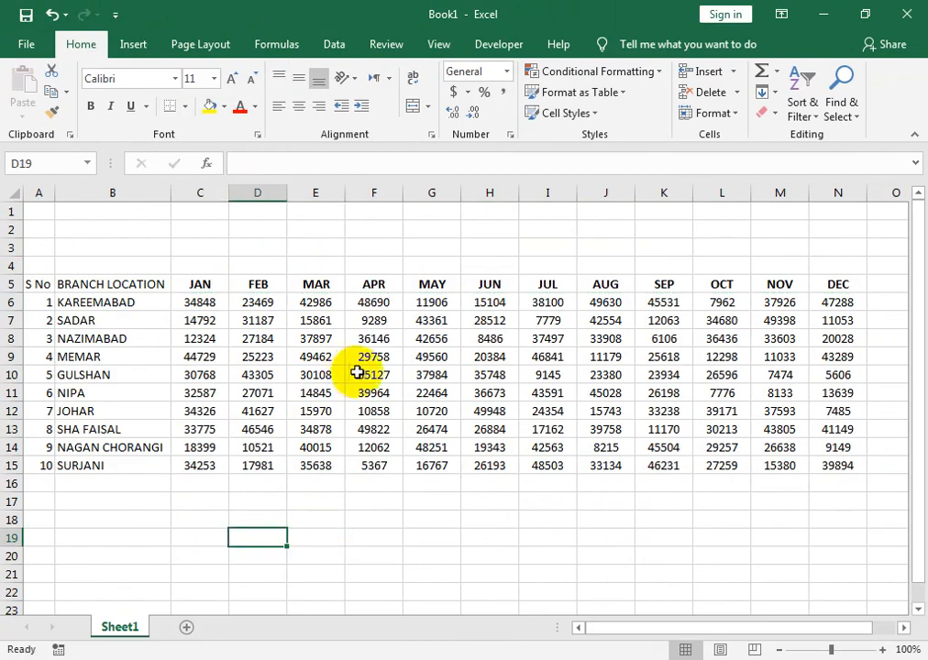
# - Format the header row A5:N5 with a black fill and white, centred, bold text
pyautogui.moveTo(42, 289); pyautogui.dragTo(813, 287)
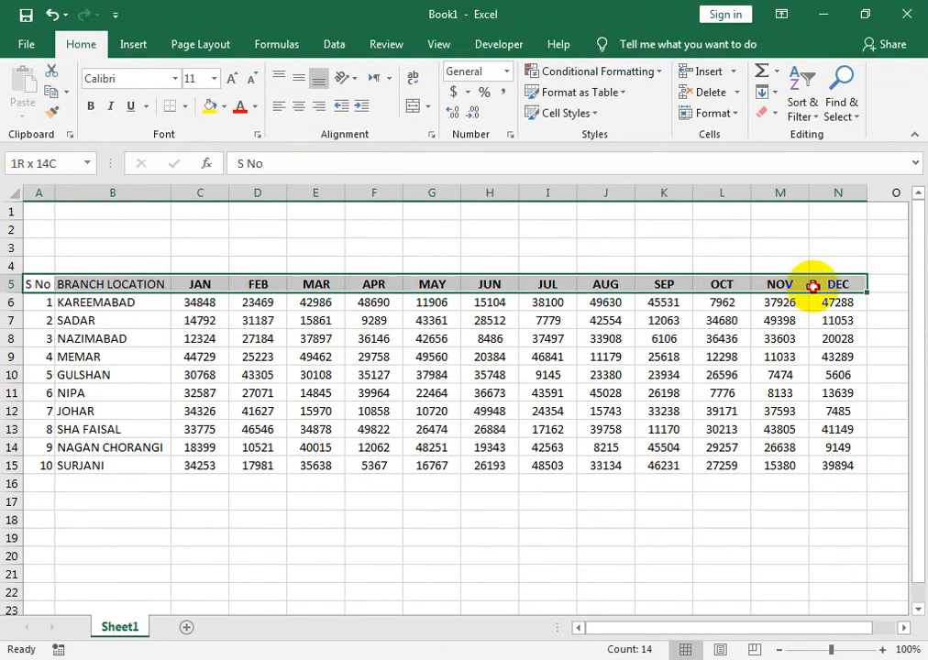
pyautogui.click(223, 107)
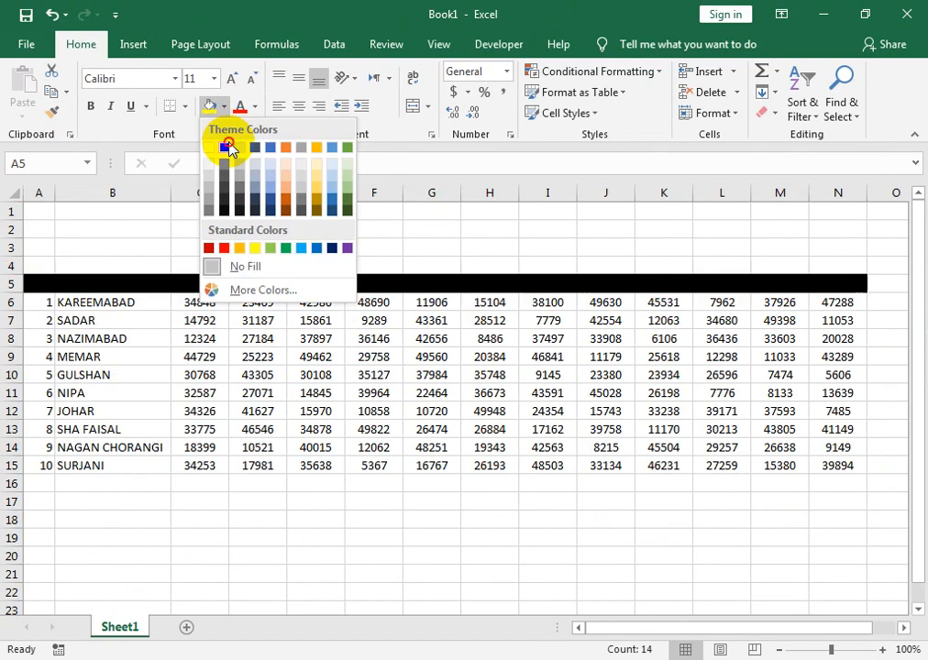
pyautogui.click(227, 147)
pyautogui.click(255, 106)
pyautogui.click(243, 166)
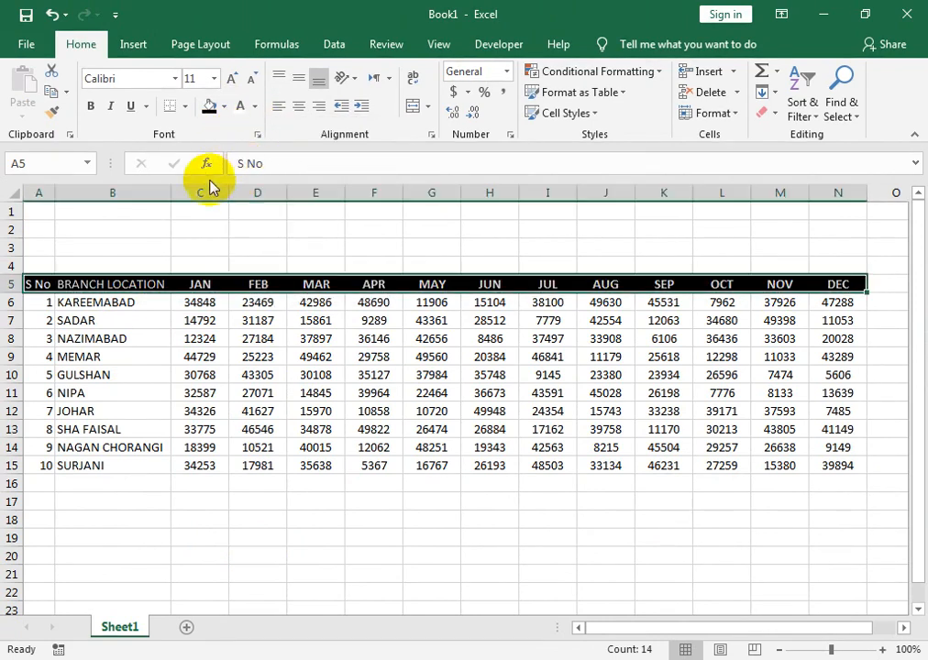
pyautogui.click(298, 106)
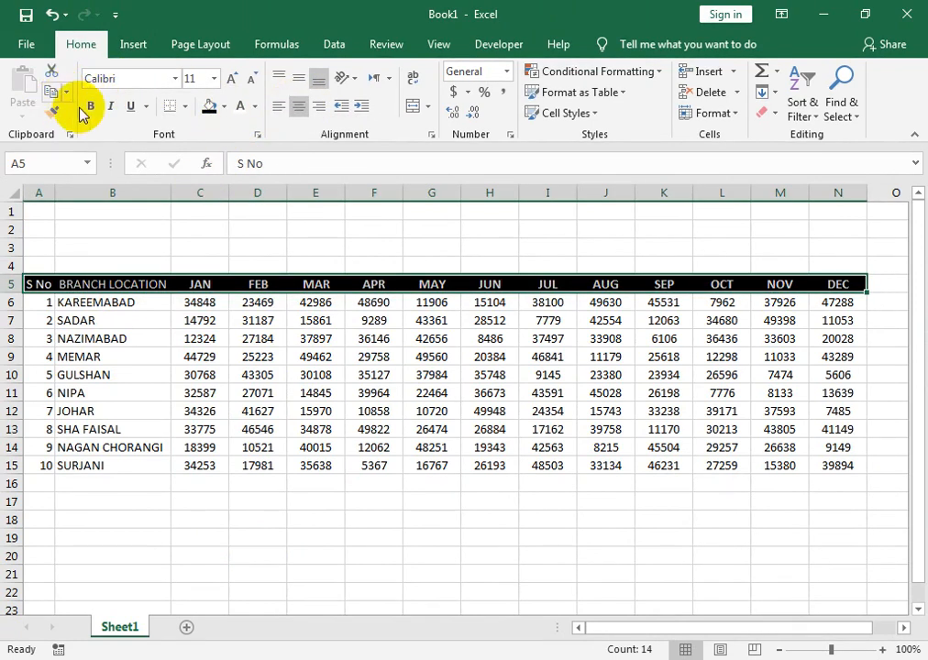
pyautogui.click(115, 244)
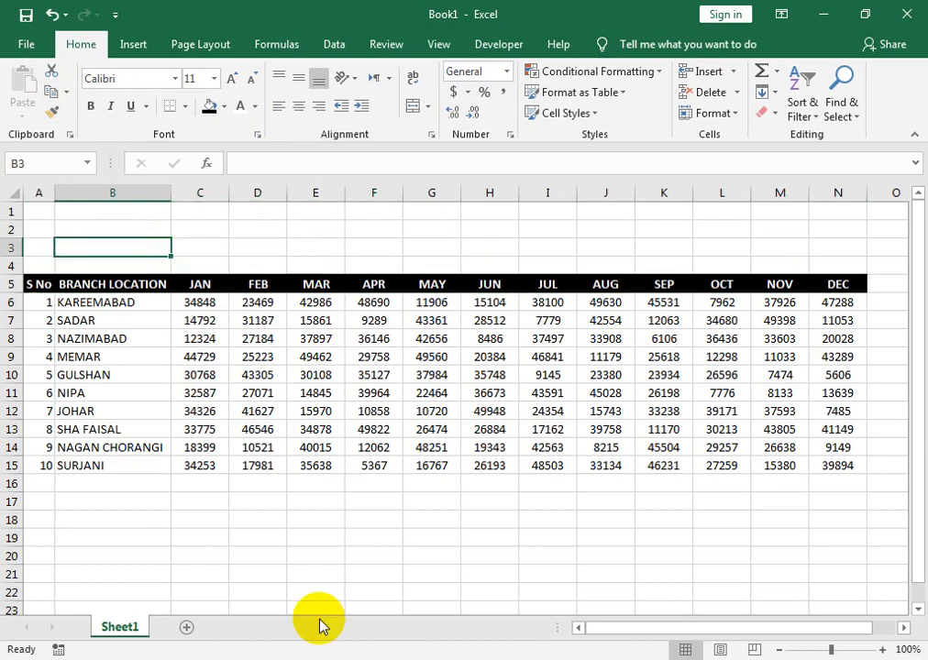
# - Enter the label LOCATION in cell B17, below the branch table
pyautogui.press('Down')
pyautogui.press('Down')
pyautogui.press('Down')
pyautogui.press('Down')
pyautogui.press('Down')
pyautogui.press('Down')
pyautogui.press('Down')
pyautogui.press('Down')
pyautogui.press('Down')
pyautogui.press('Down')
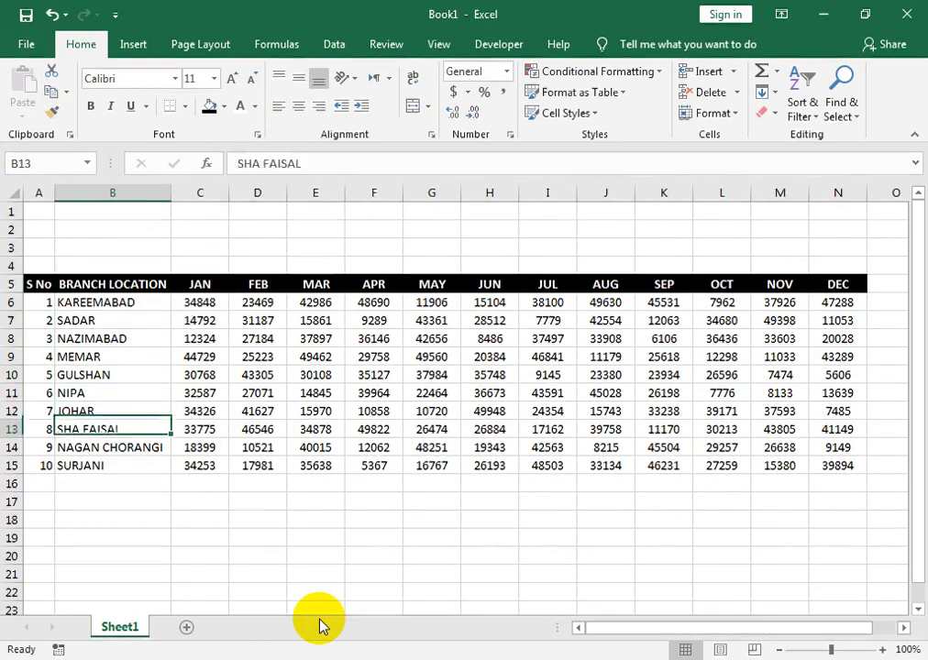
pyautogui.press('Down')
pyautogui.press('Down')
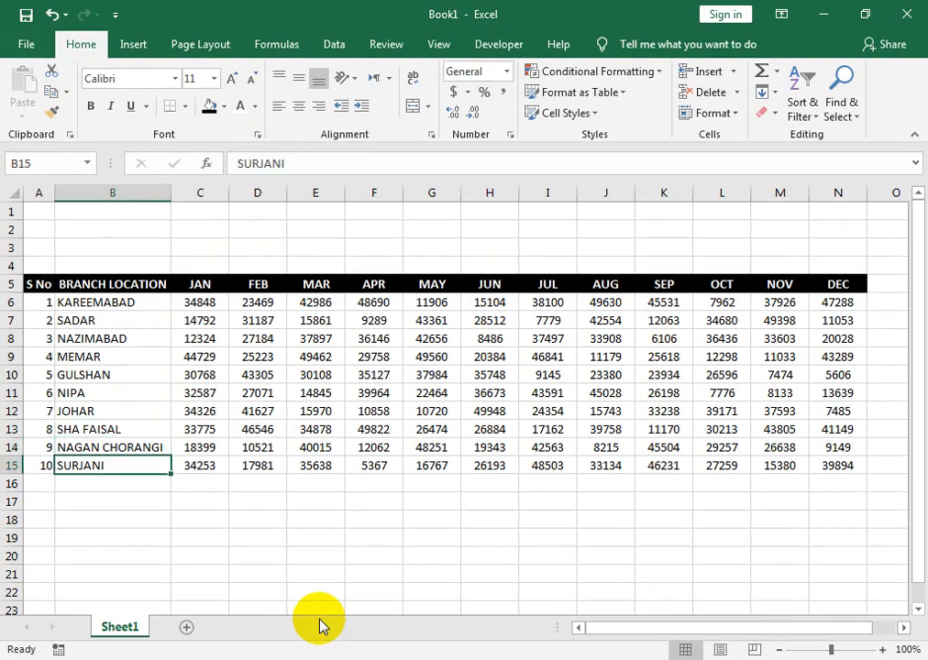
pyautogui.press('Down')
pyautogui.press('Down')
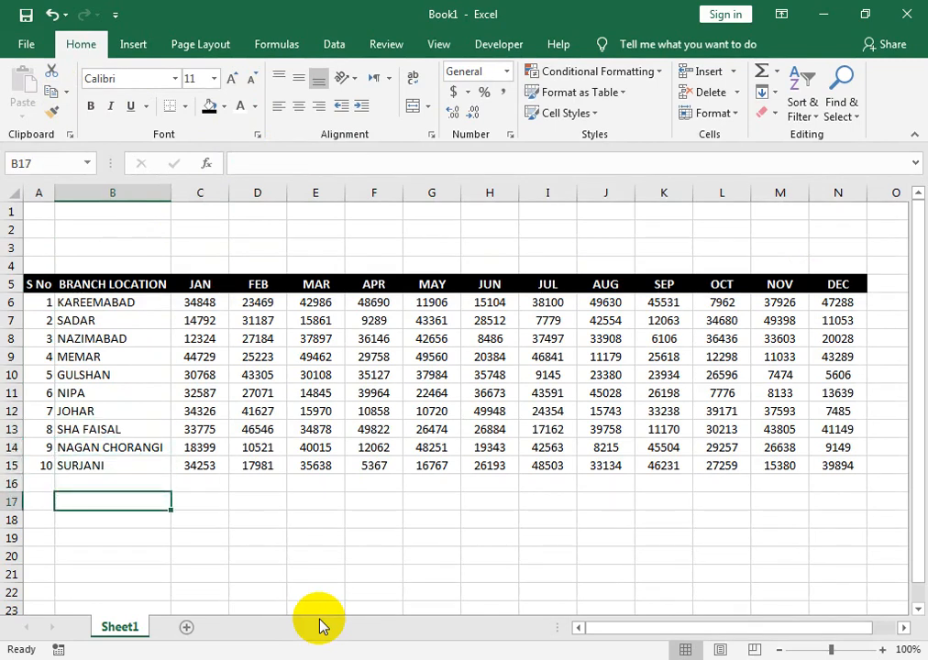
pyautogui.write('LOCATI')
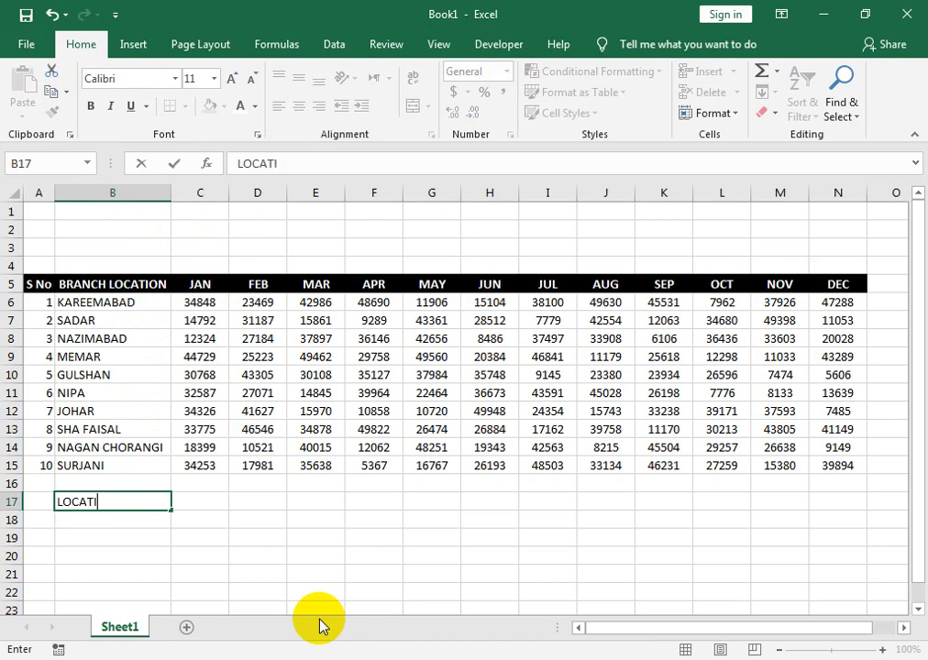
pyautogui.press('Tab')
# - Enter the labels MONTH in cell D17 and SALES in cell F17
pyautogui.press('Tab')
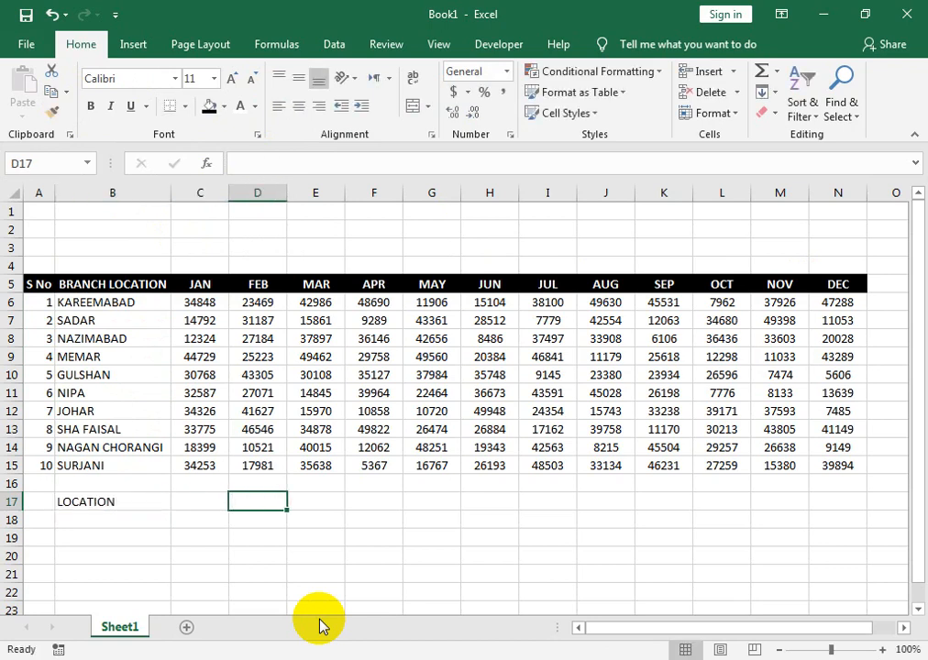
pyautogui.press('Left')
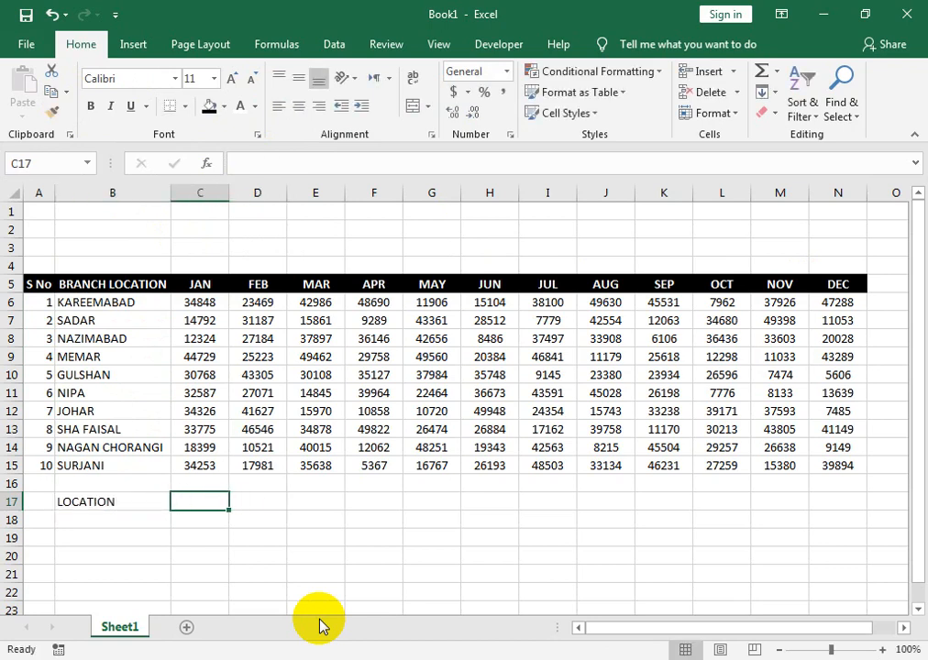
pyautogui.press('Right')
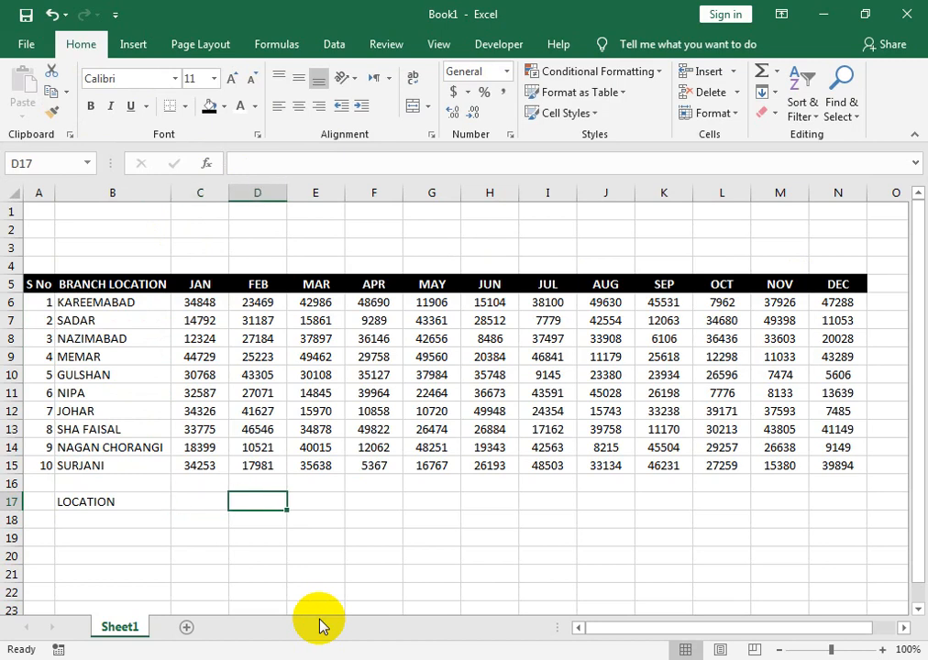
pyautogui.write('MONT')
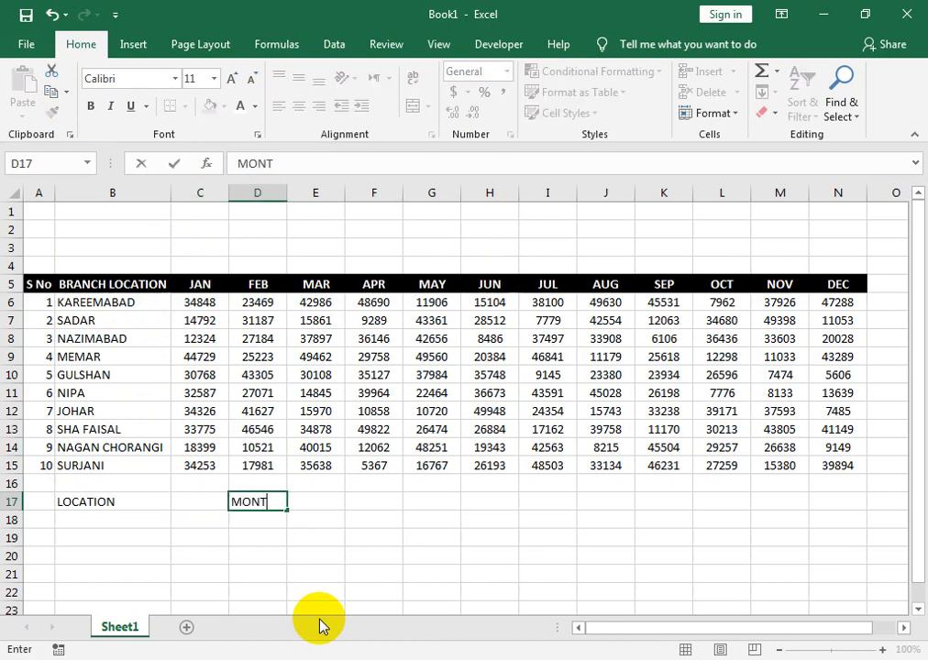
pyautogui.press('Left')
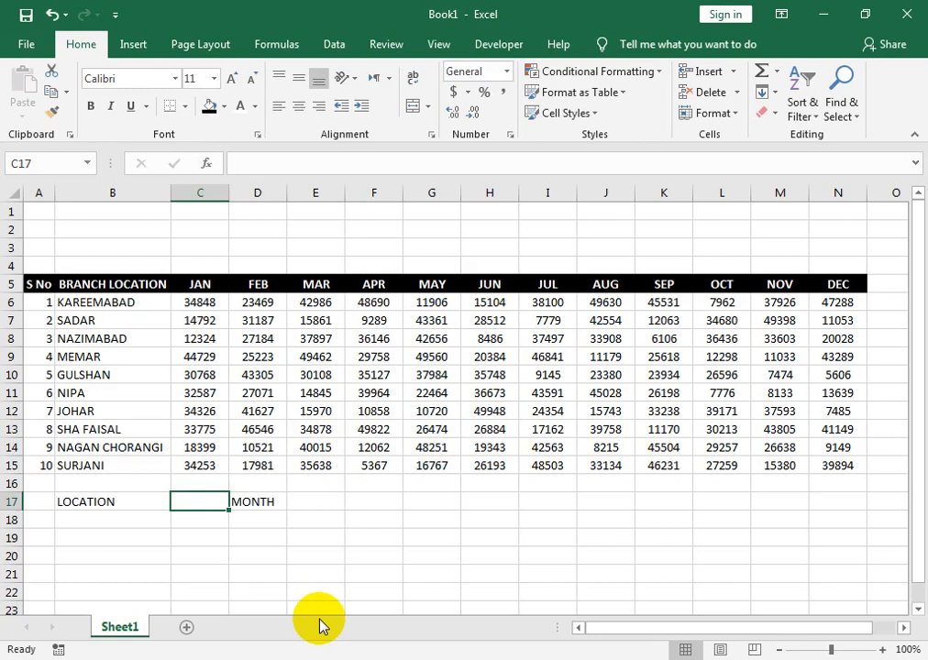
pyautogui.press('Right')
pyautogui.press('Right')
pyautogui.press('Right')
pyautogui.press('Right')
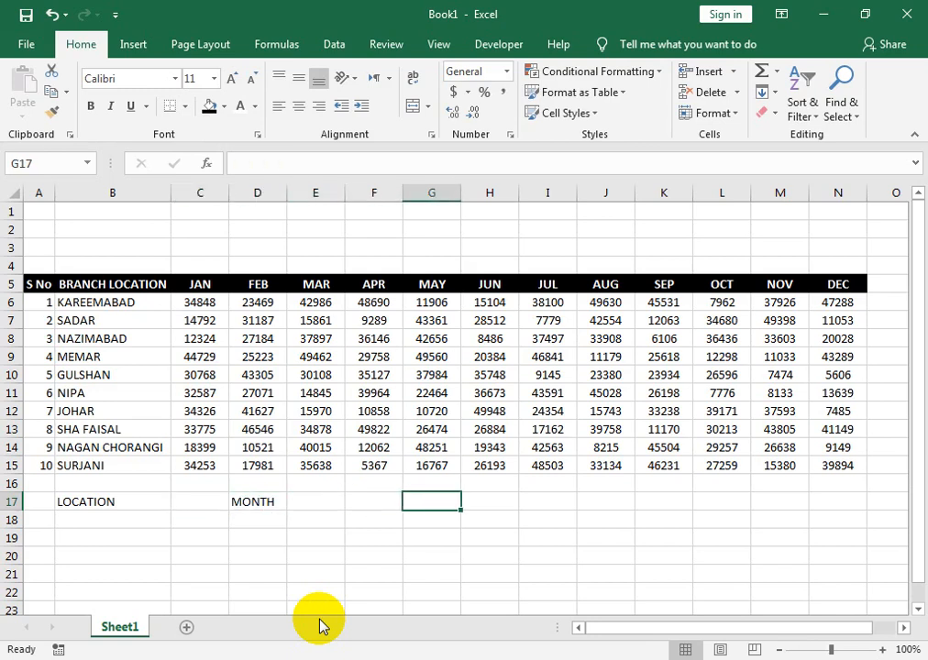
pyautogui.press('Left')
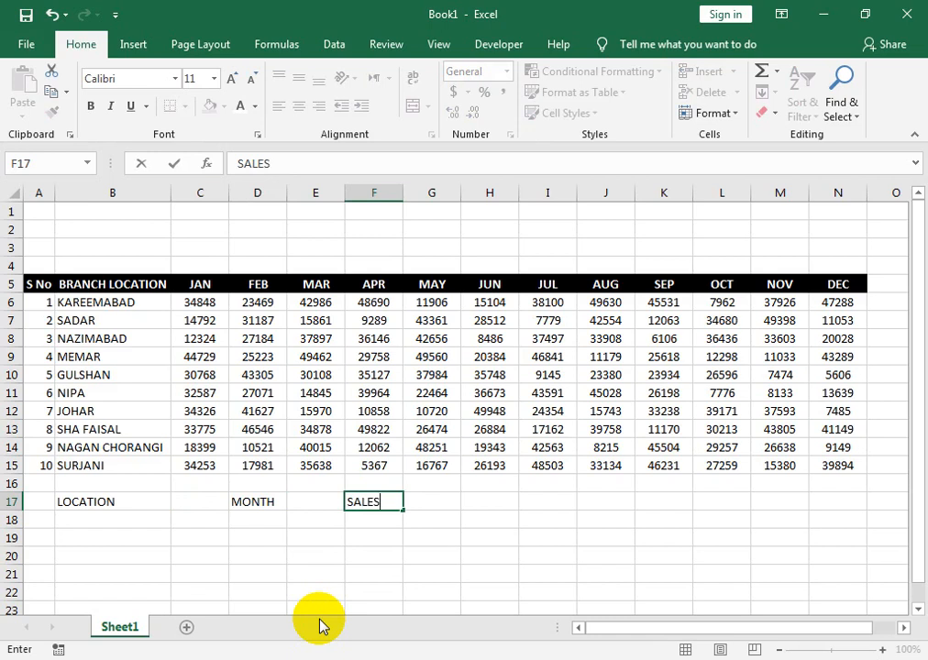
pyautogui.click(246, 305)
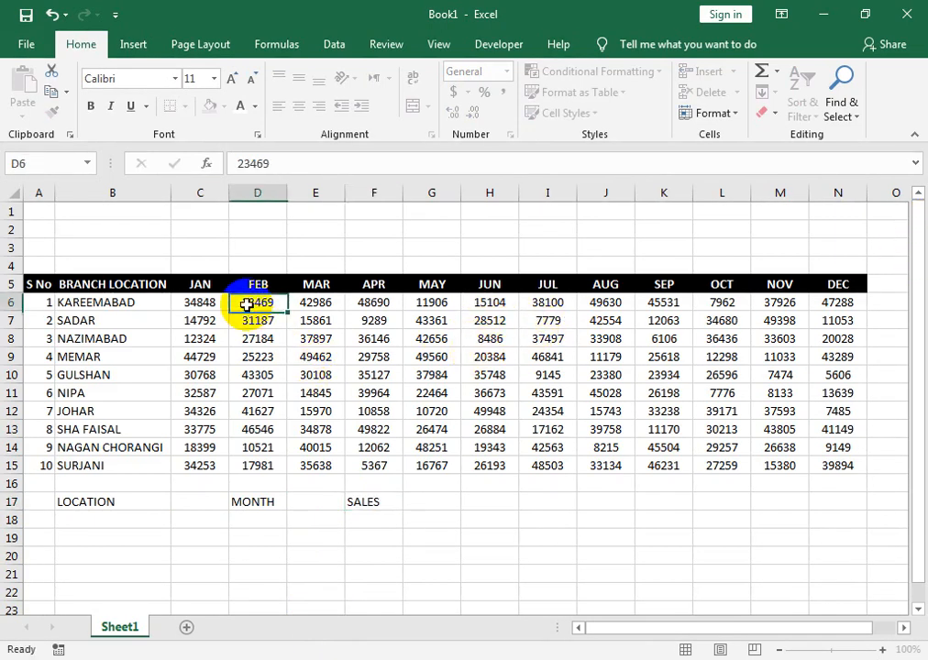
# - Fill the LOCATION, MONTH and SALES label cells B17, D17 and F17 with blue
pyautogui.moveTo(353, 501); pyautogui.dragTo(274, 502)
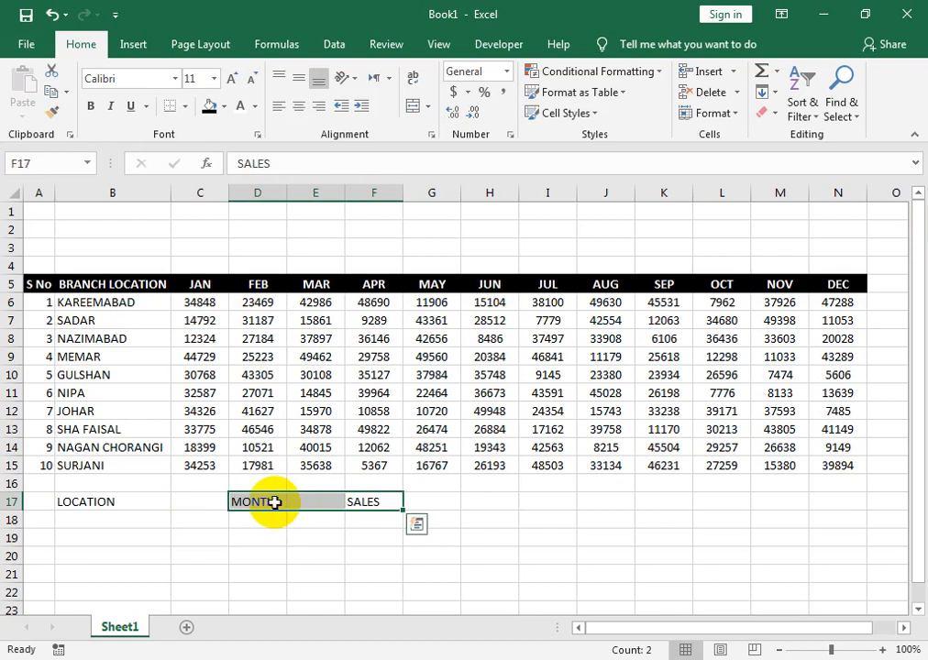
pyautogui.click(257, 502)
pyautogui.keyDown('ctrl'); pyautogui.click(371, 502); pyautogui.keyUp('ctrl')
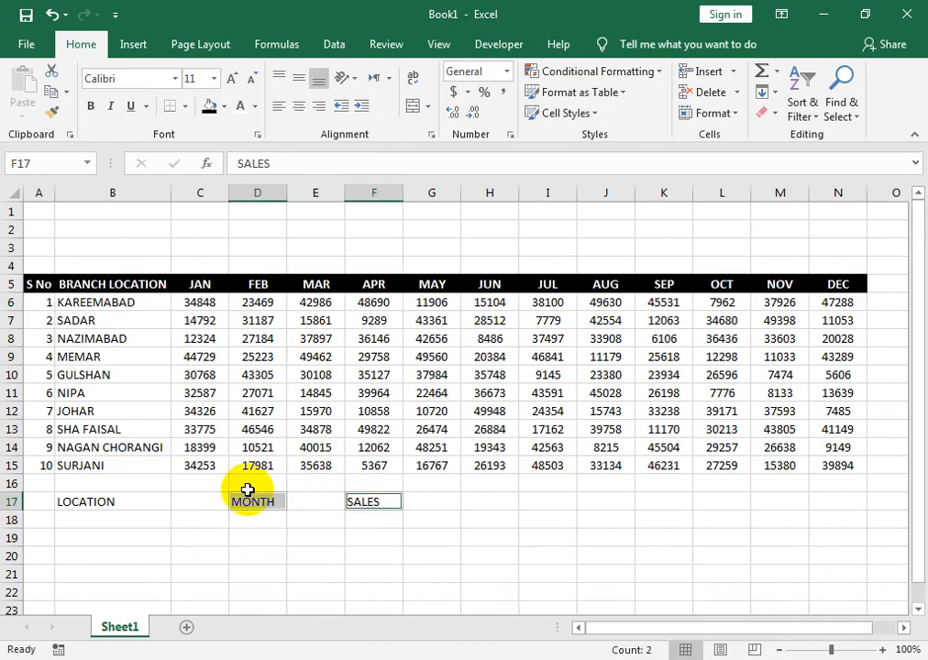
pyautogui.keyDown('ctrl'); pyautogui.click(106, 506); pyautogui.keyUp('ctrl')
pyautogui.click(222, 107)
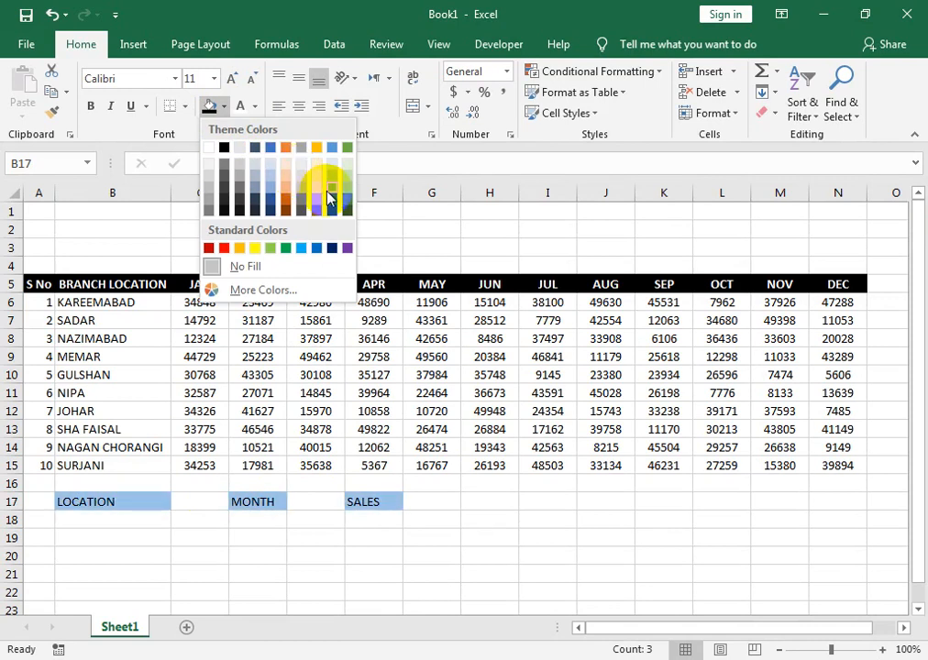
pyautogui.click(320, 250)
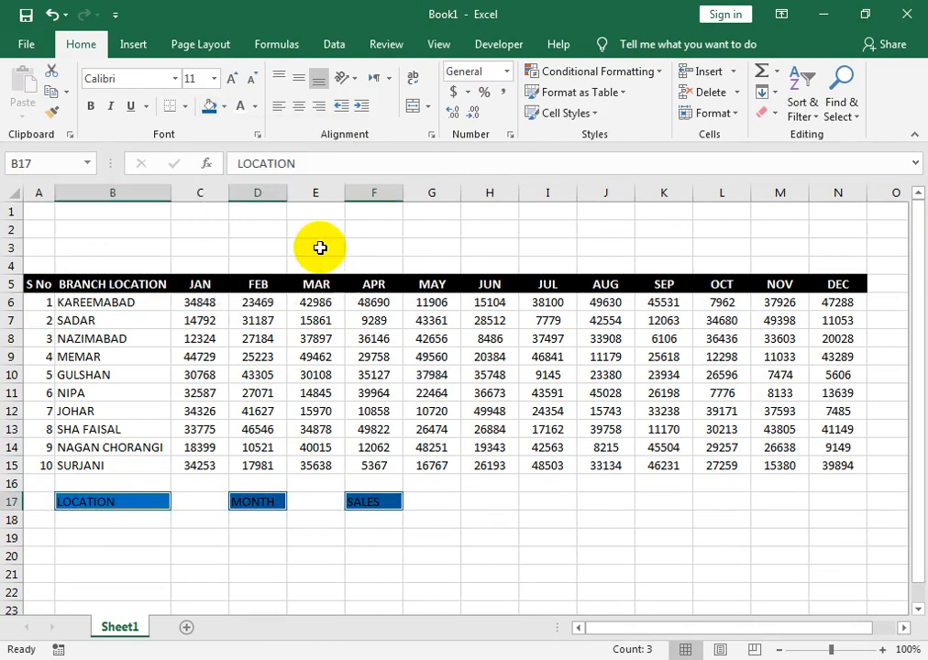
# - Give the empty cells C17, E17 and G17 beside the labels a black fill and a white font colour
pyautogui.click(202, 501)
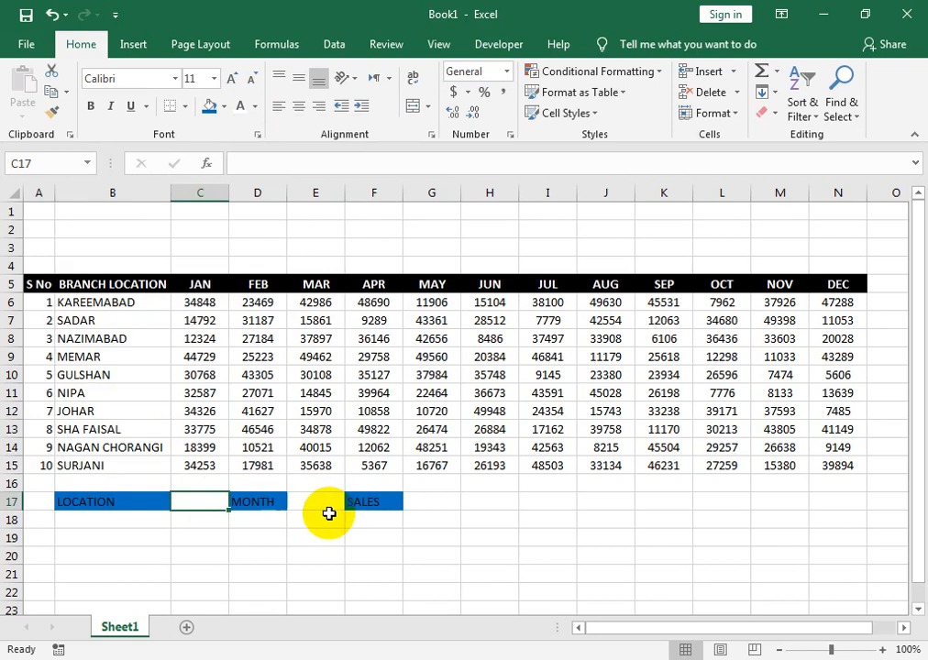
pyautogui.keyDown('ctrl'); pyautogui.click(326, 502); pyautogui.keyUp('ctrl')
pyautogui.keyDown('ctrl'); pyautogui.click(424, 500); pyautogui.keyUp('ctrl')
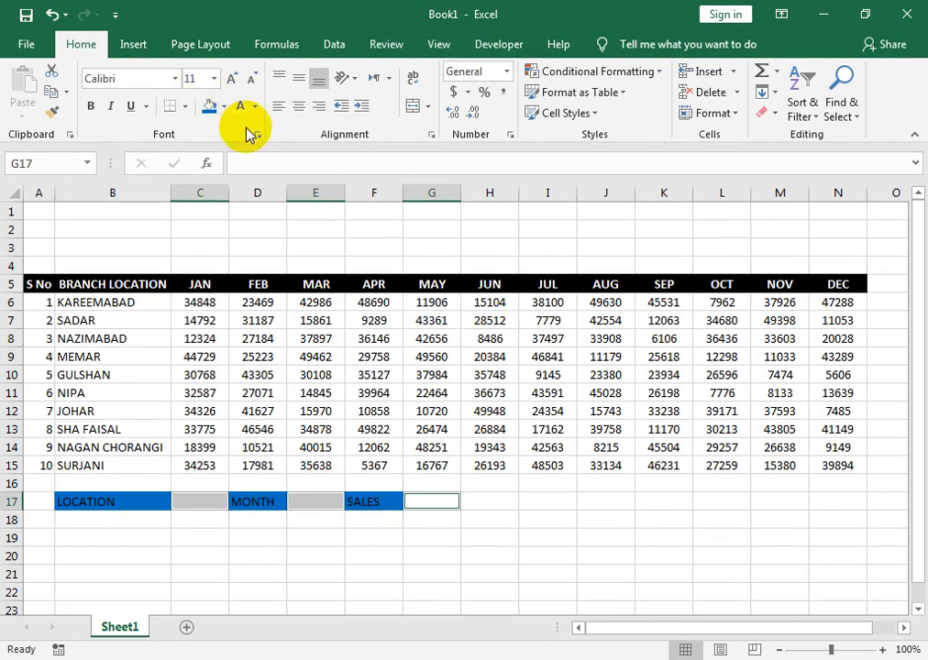
pyautogui.click(223, 106)
pyautogui.click(226, 149)
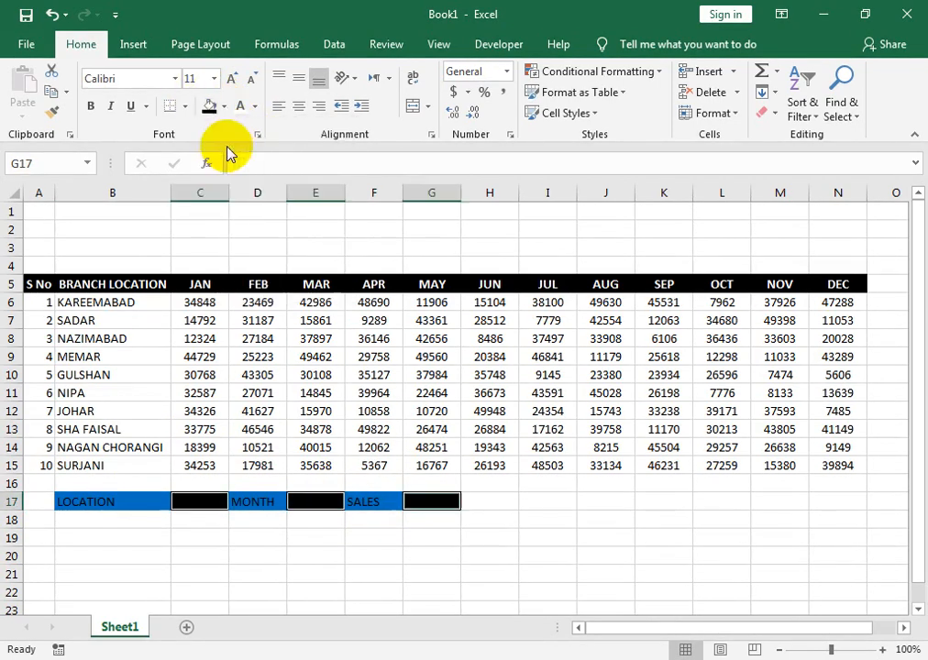
pyautogui.click(255, 106)
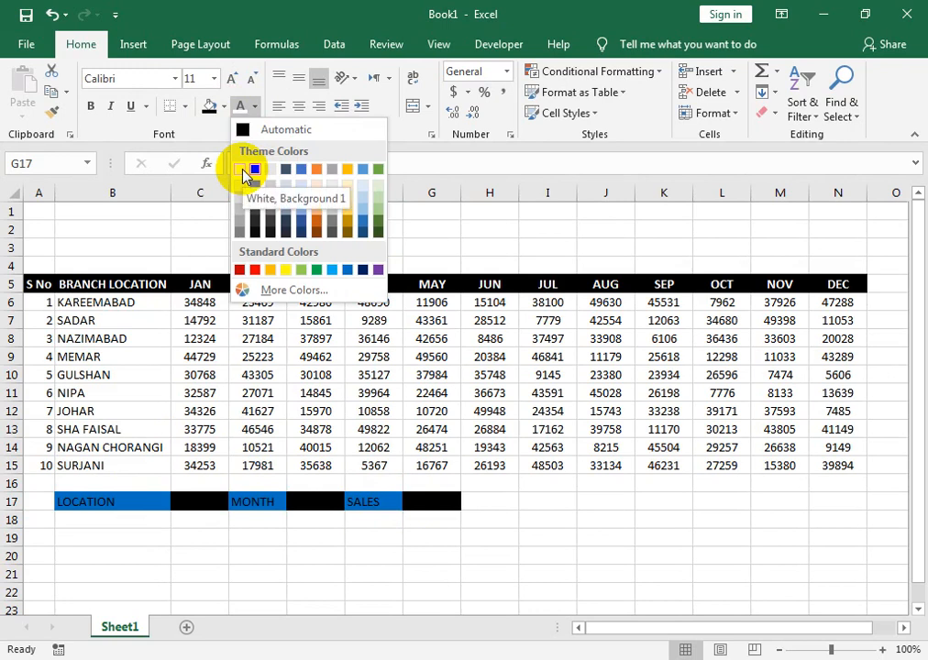
pyautogui.click(244, 173)
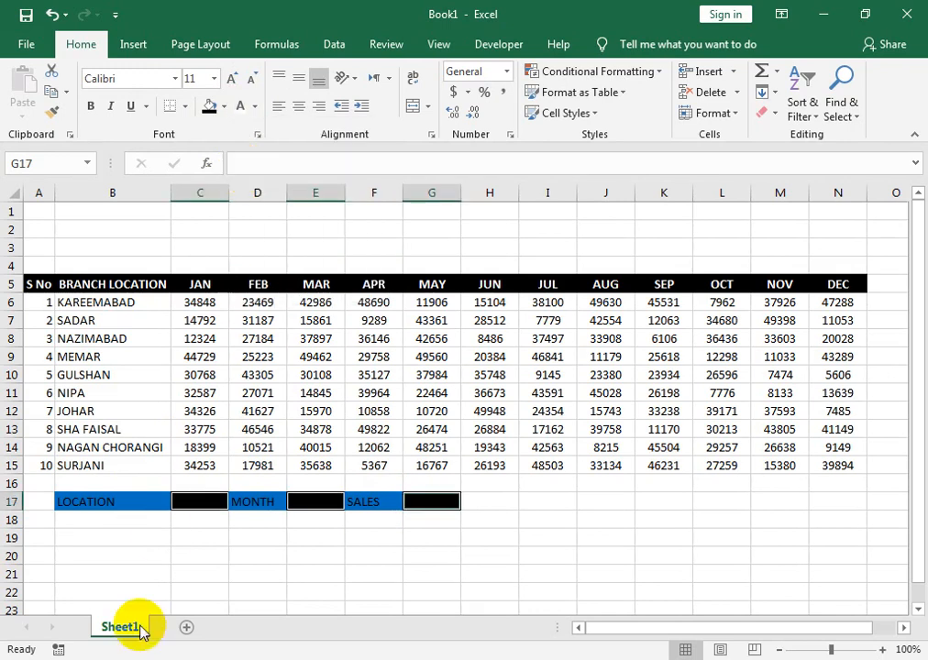
# - Move the MONTH and SALES cells D17:G17 to F17:I17, and merge and centre C17:E17 beside LOCATION
pyautogui.click(222, 521)
pyautogui.moveTo(244, 507); pyautogui.dragTo(479, 500)
pyautogui.moveTo(207, 503); pyautogui.dragTo(307, 505)
pyautogui.click(415, 106)
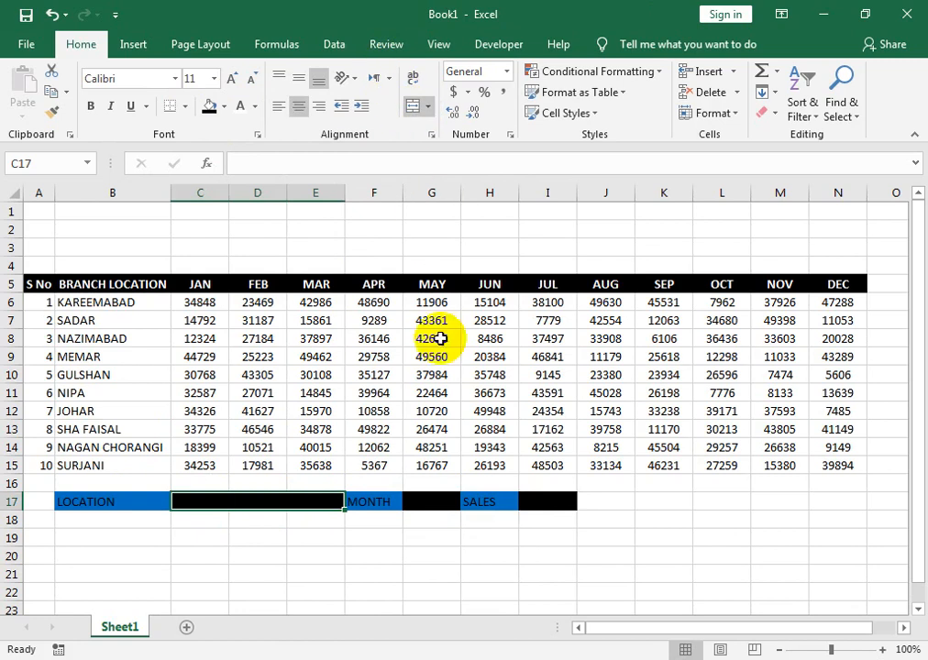
# - Move the SALES label and its black cell from H17:I17 to J17:K17, and merge and centre G17:I17
pyautogui.click(433, 499)
pyautogui.moveTo(486, 500); pyautogui.dragTo(659, 496)
pyautogui.moveTo(445, 493); pyautogui.dragTo(519, 501)
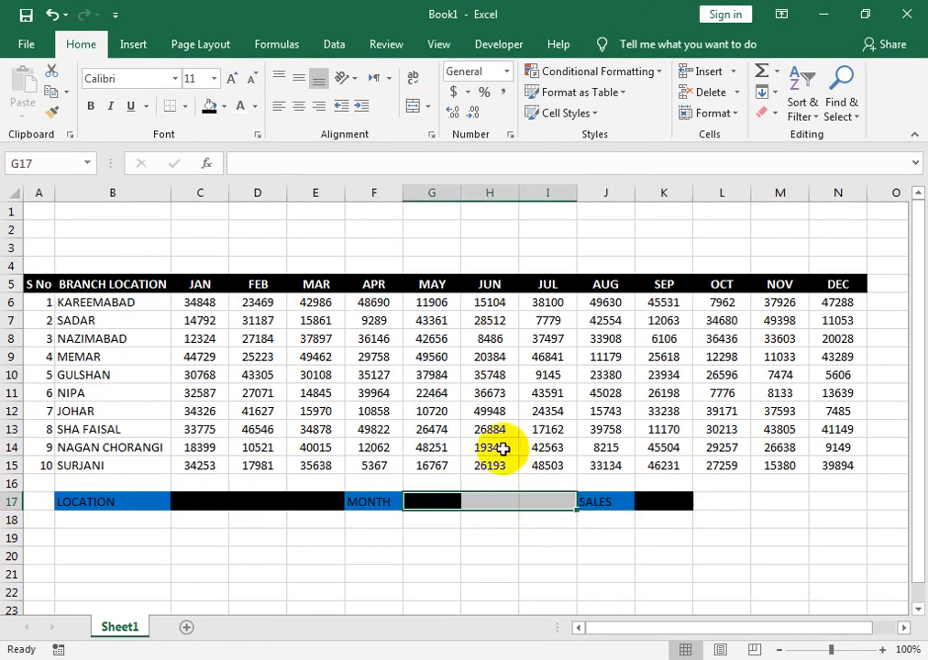
pyautogui.click(413, 105)
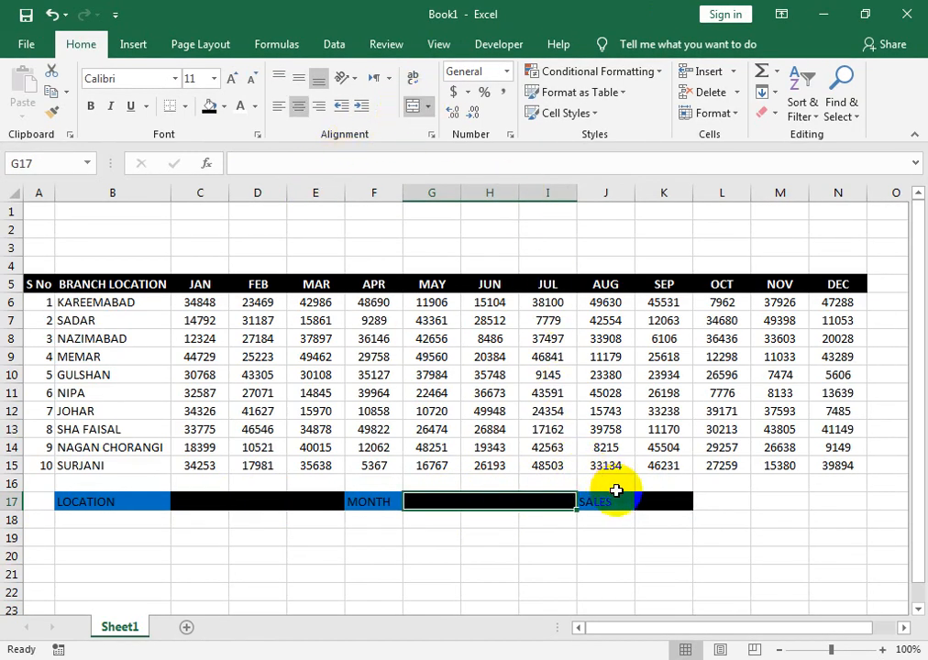
# - Merge and centre the cells K17:M17 beside the SALES label
pyautogui.click(642, 506)
pyautogui.moveTo(694, 501); pyautogui.dragTo(766, 502)
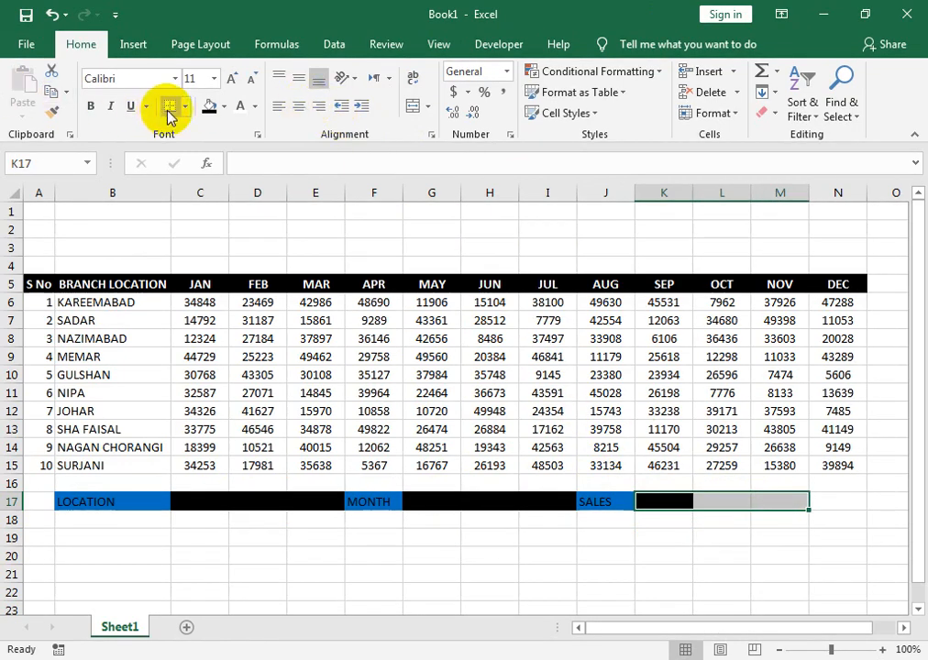
pyautogui.click(415, 104)
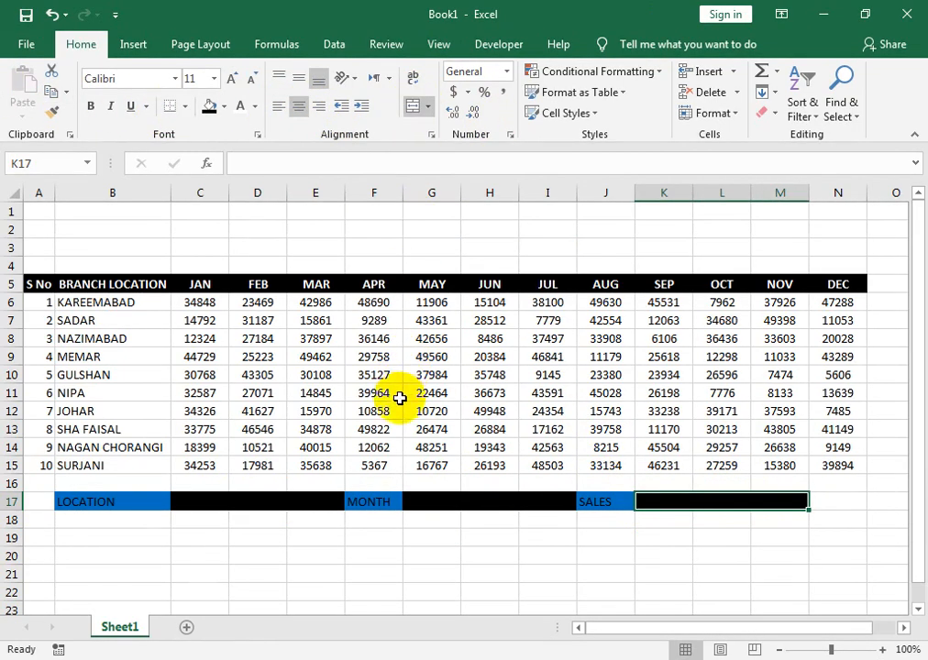
# - Format the LOCATION, MONTH and SALES labels in row 17 with centred, bold, white text
pyautogui.click(165, 501)
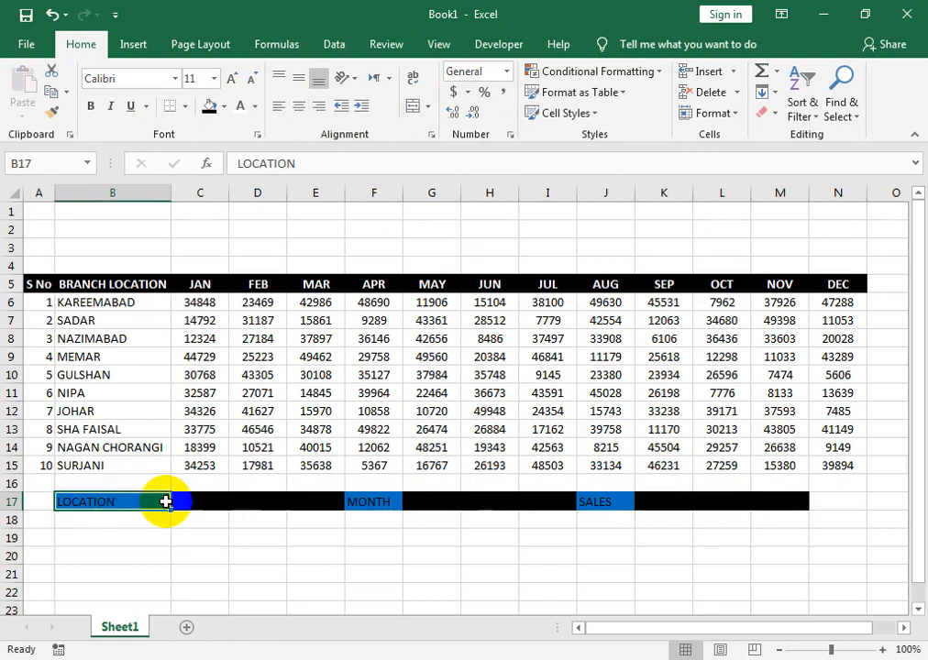
pyautogui.keyDown('ctrl'); pyautogui.click(364, 507); pyautogui.keyUp('ctrl')
pyautogui.keyDown('ctrl'); pyautogui.click(591, 501); pyautogui.keyUp('ctrl')
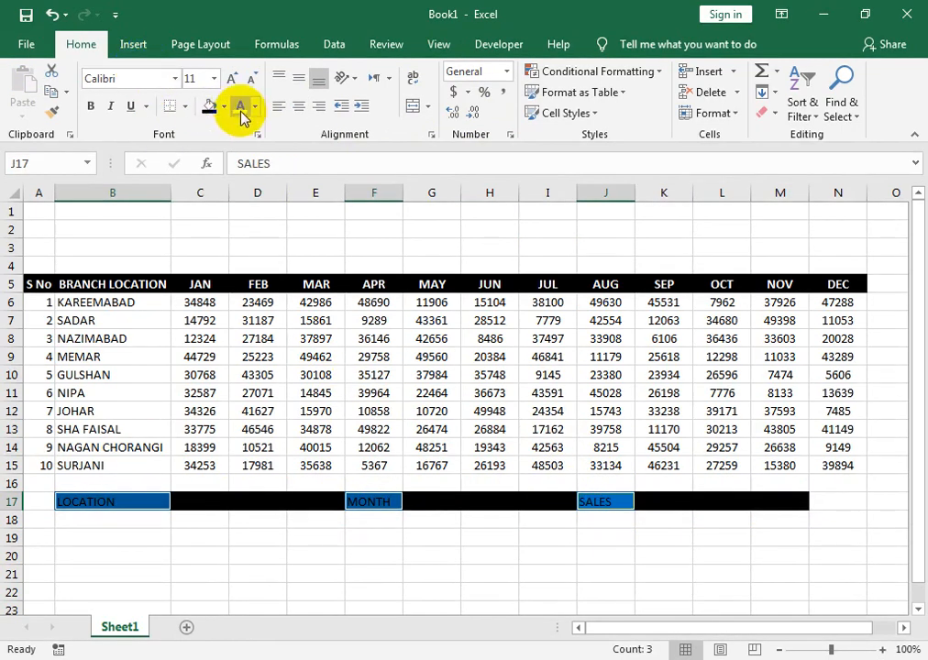
pyautogui.click(298, 107)
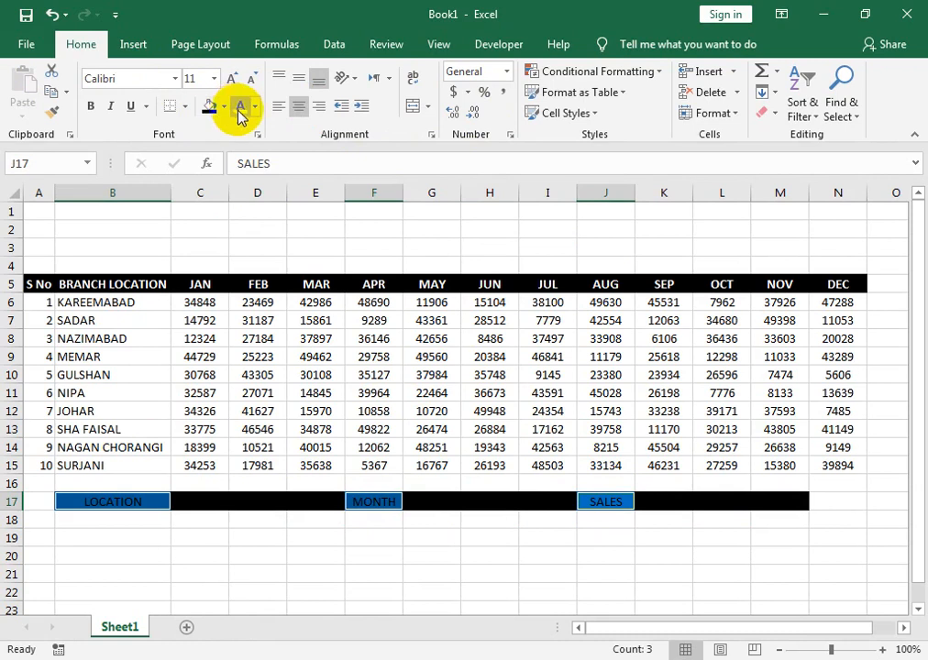
pyautogui.click(91, 106)
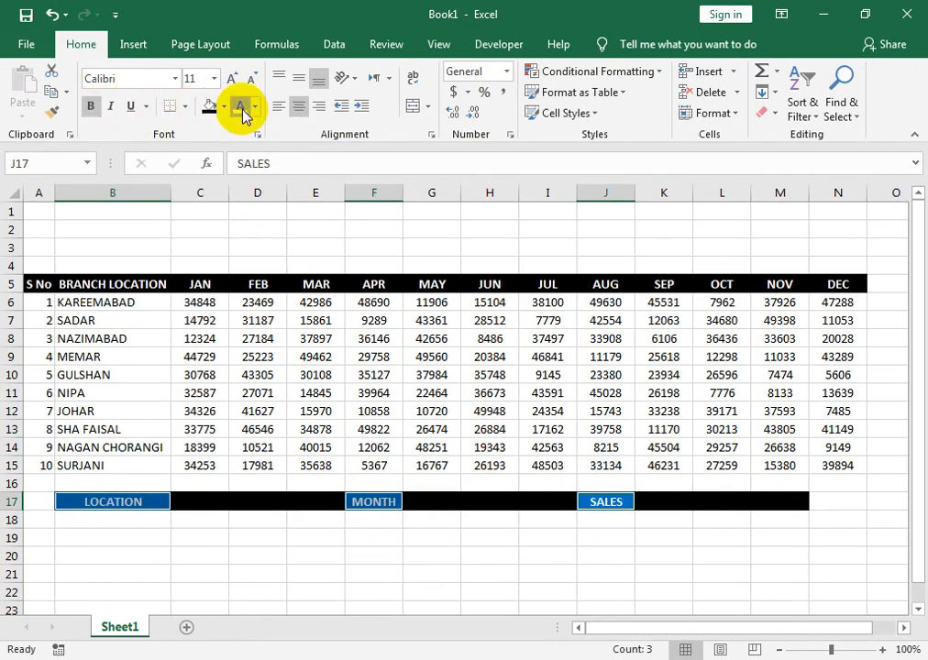
pyautogui.click(499, 393)
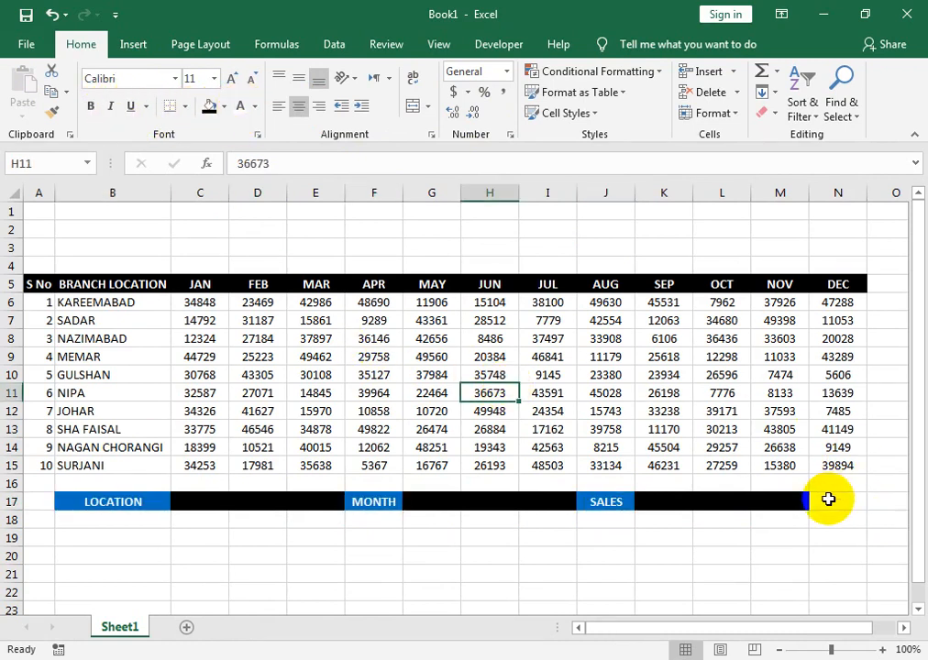
# - Try to extend the merged cell beside SALES to N17, and merge and centre K17:M17 again
pyautogui.moveTo(830, 502); pyautogui.dragTo(792, 502)
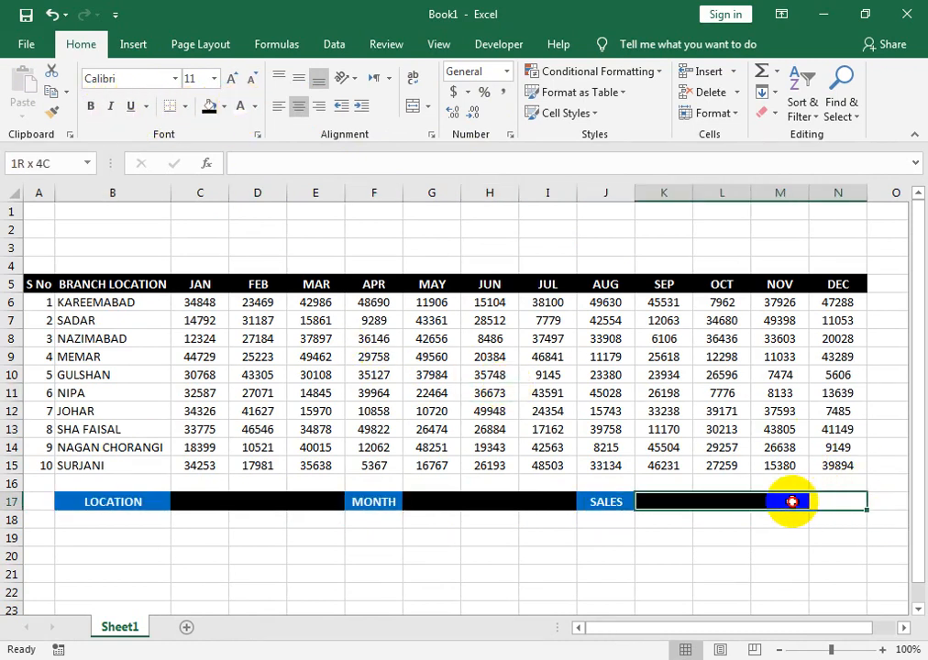
pyautogui.click(412, 108)
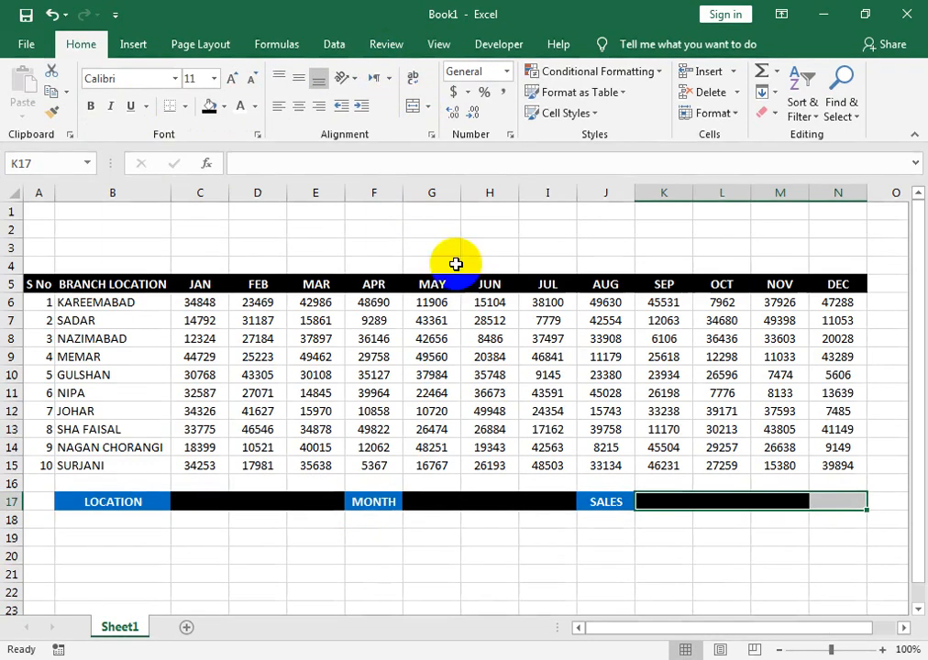
pyautogui.click(249, 501)
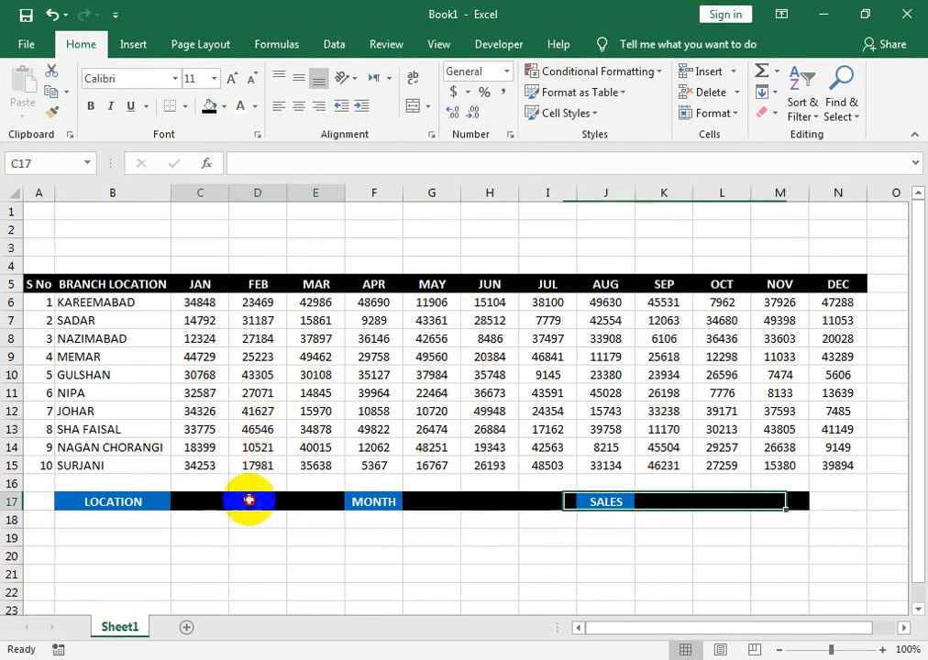
pyautogui.click(682, 502)
pyautogui.click(731, 505)
pyautogui.moveTo(678, 505); pyautogui.dragTo(758, 497)
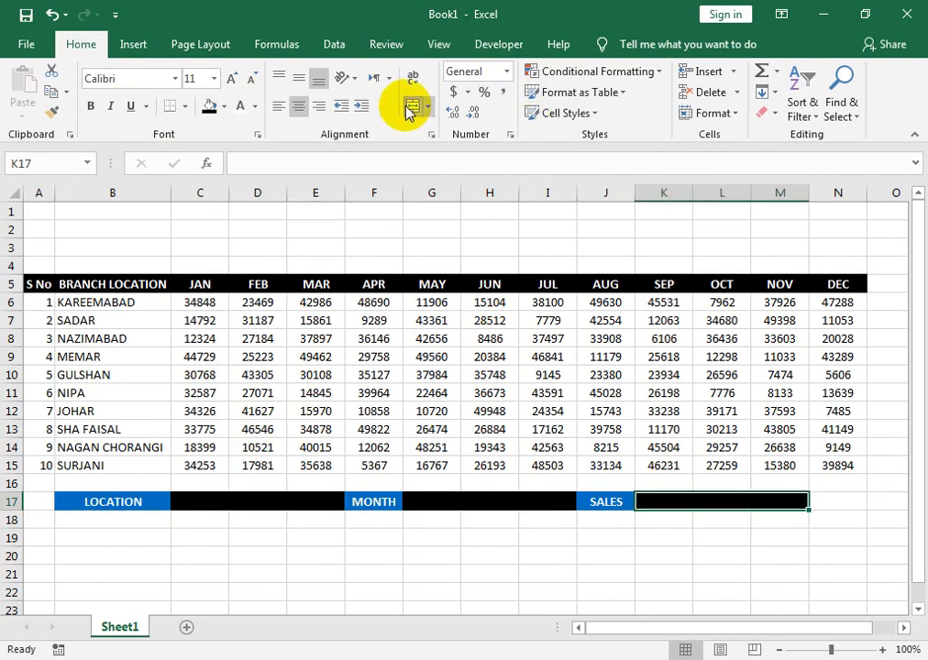
# - Copy the branch name KAREEMABAD from B6 into the merged cell C17 beside the LOCATION label
pyautogui.click(443, 500)
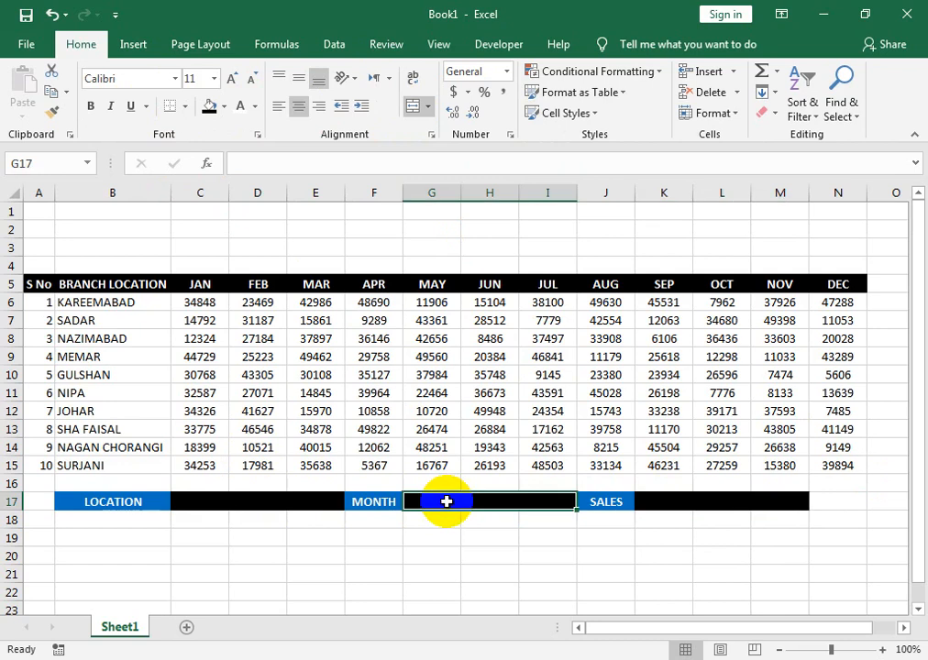
pyautogui.click(241, 499)
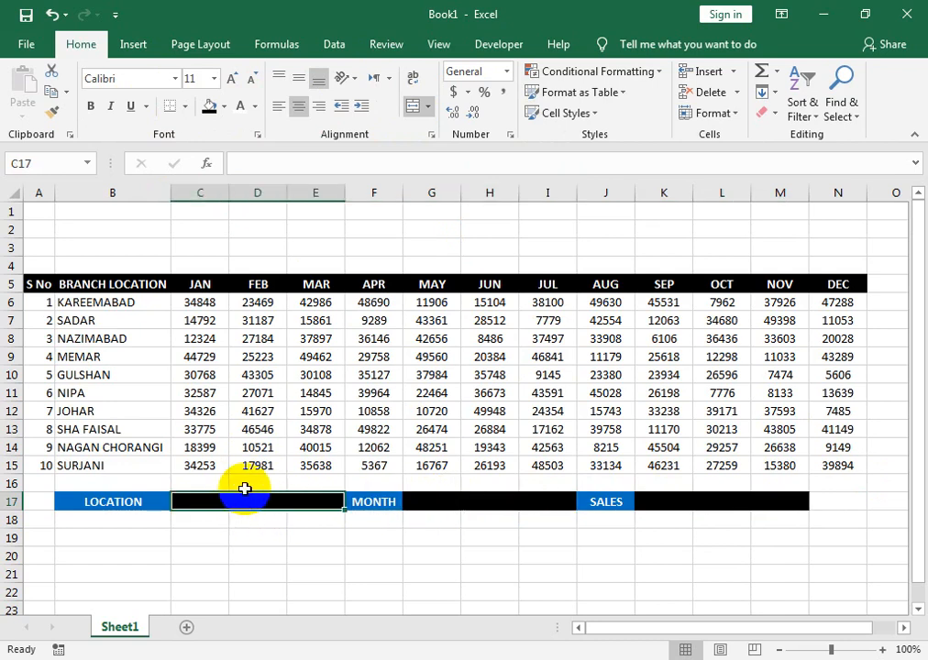
pyautogui.click(131, 304)
pyautogui.click(67, 101)
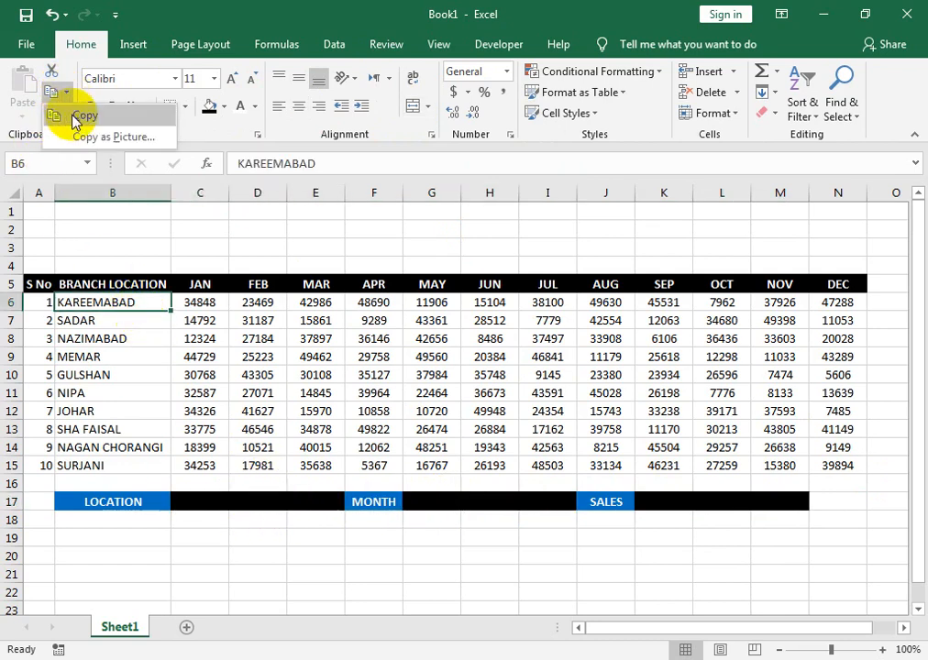
pyautogui.click(72, 117)
pyautogui.click(25, 116)
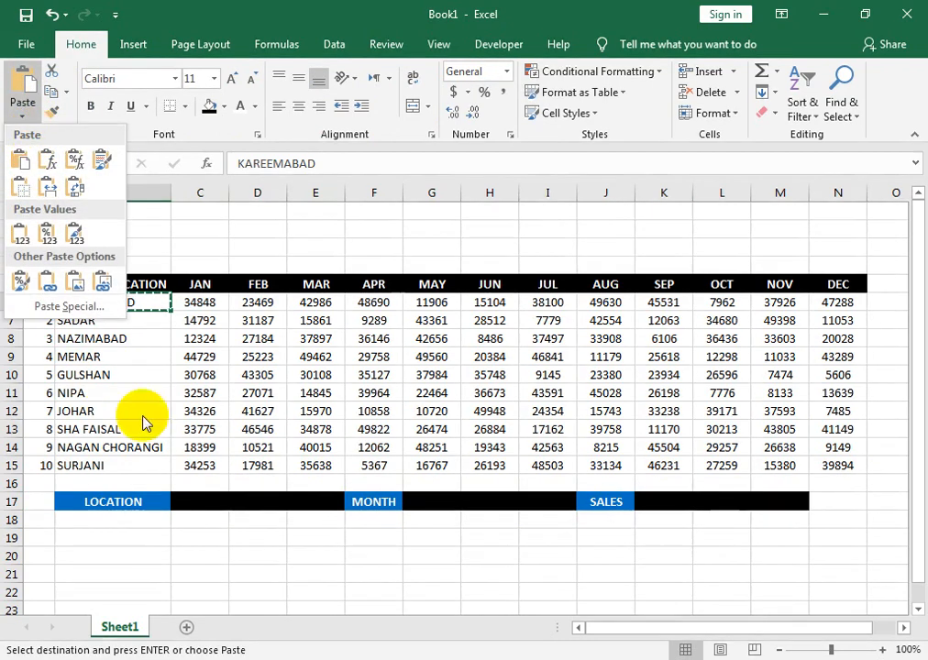
pyautogui.click(220, 507)
pyautogui.click(219, 509)
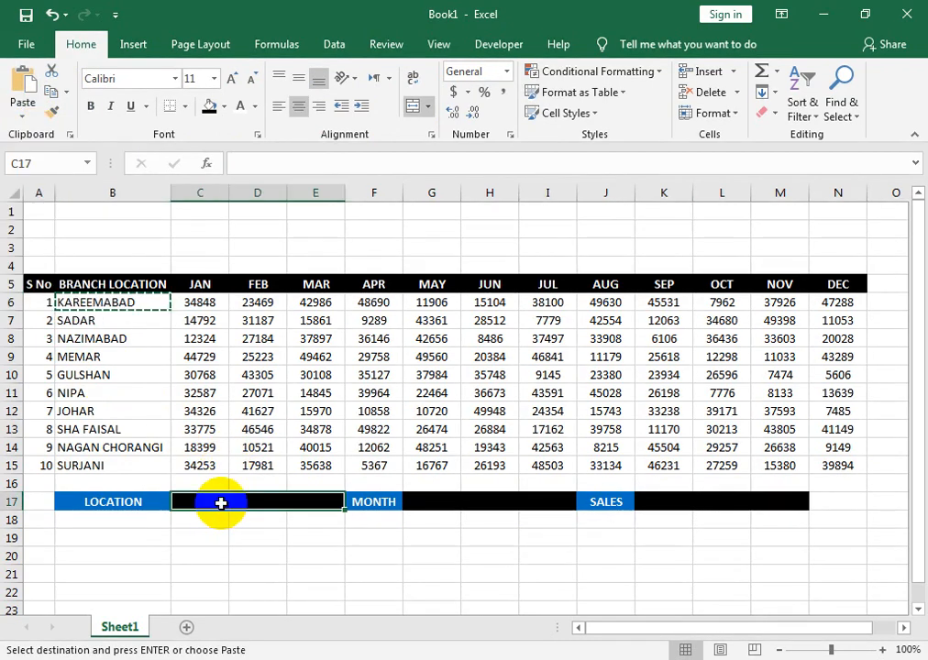
pyautogui.click(19, 80)
# - Format the KAREEMABAD entry in row 17 as bold 14-point Calibri
pyautogui.click(232, 81)
pyautogui.click(232, 82)
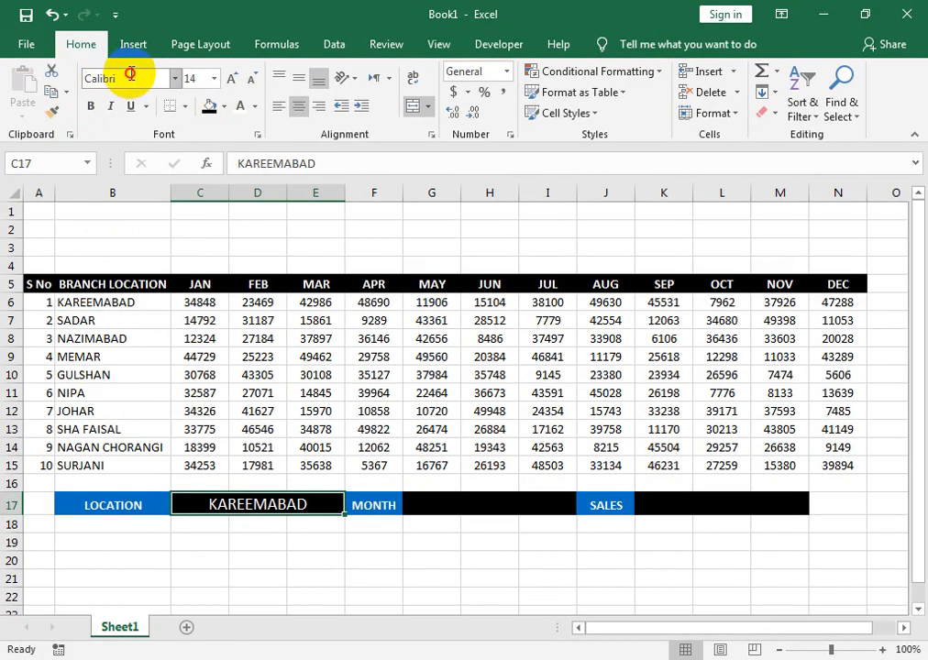
pyautogui.press('Return')
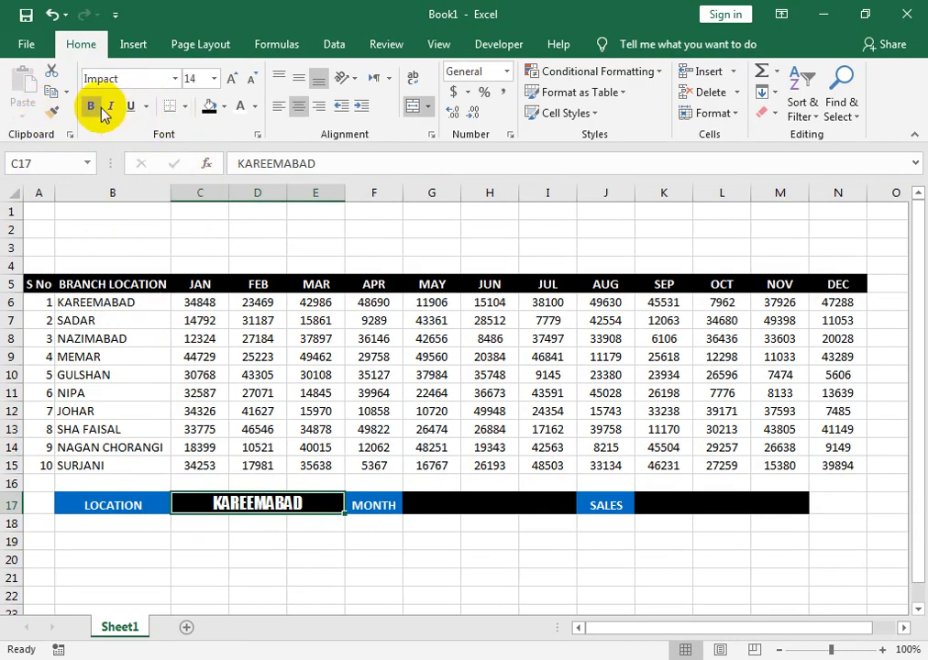
pyautogui.click(53, 15)
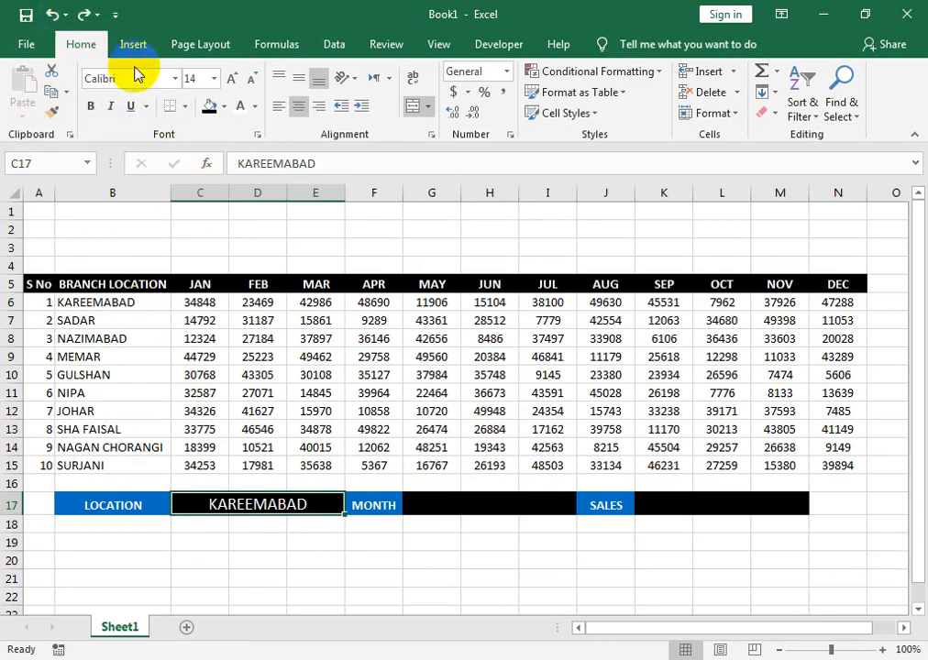
pyautogui.click(91, 106)
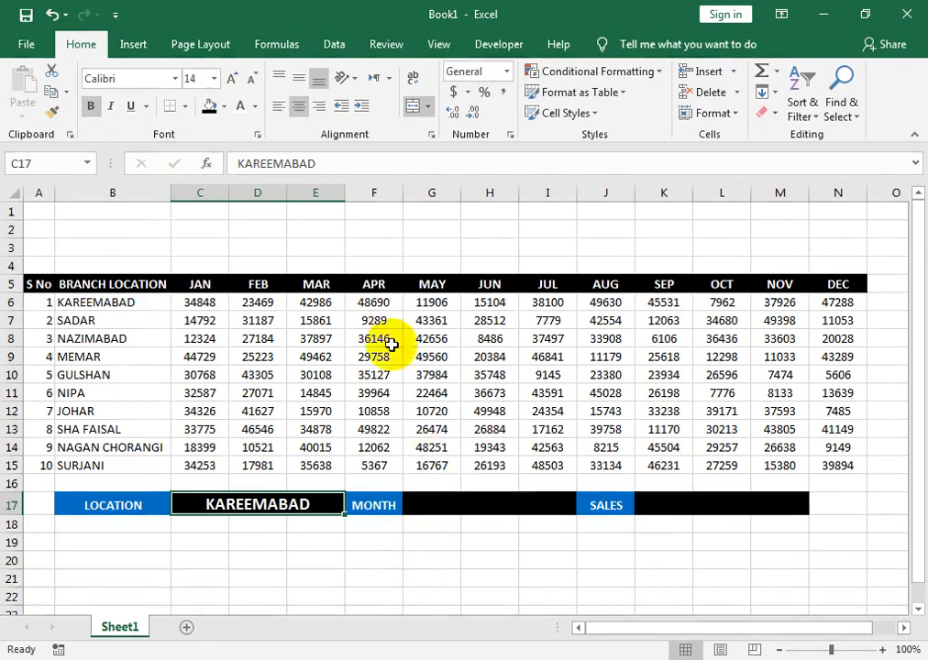
# - Copy the MAY heading from G5 into the merged cell G17 beside MONTH and make it bold
pyautogui.click(428, 286)
pyautogui.rightClick(430, 288)
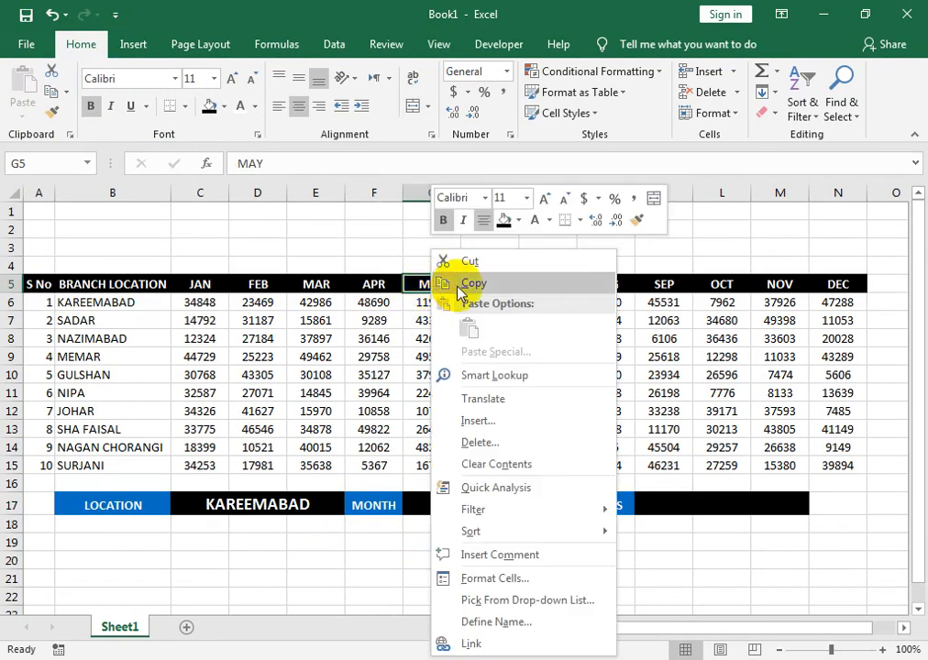
pyautogui.click(453, 284)
pyautogui.click(471, 512)
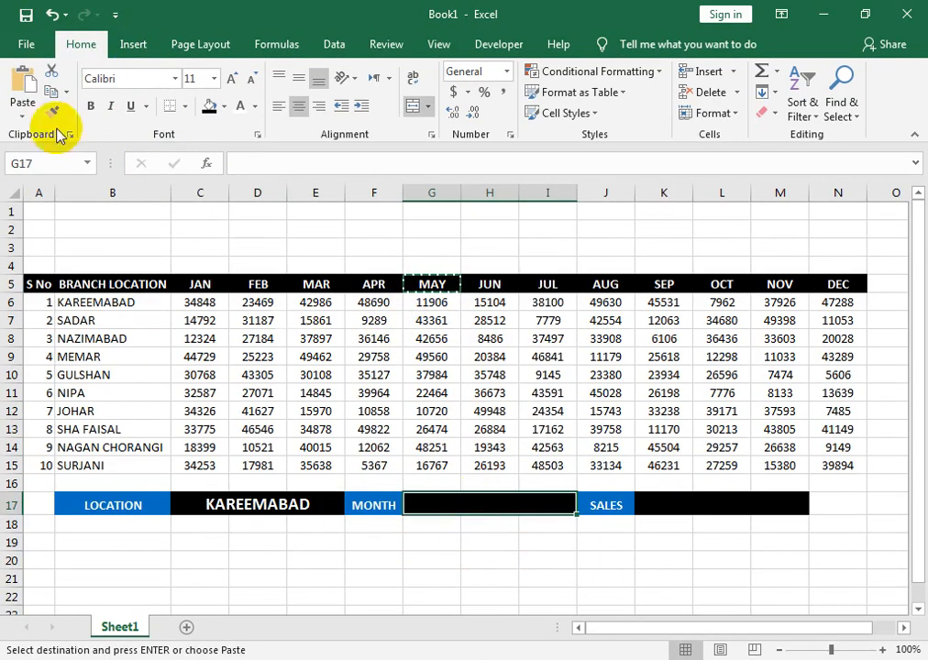
pyautogui.click(23, 85)
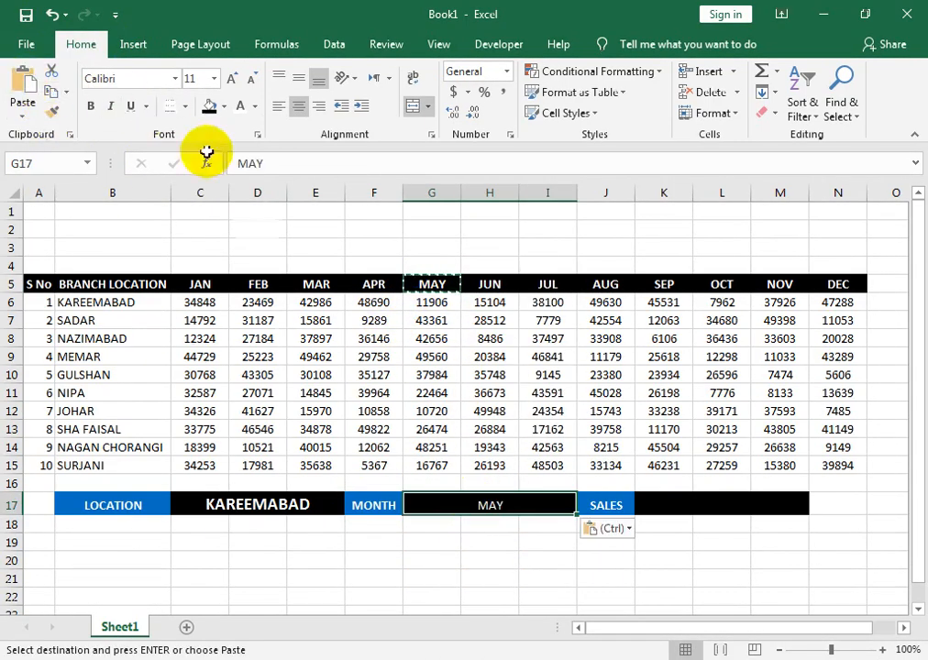
pyautogui.click(89, 108)
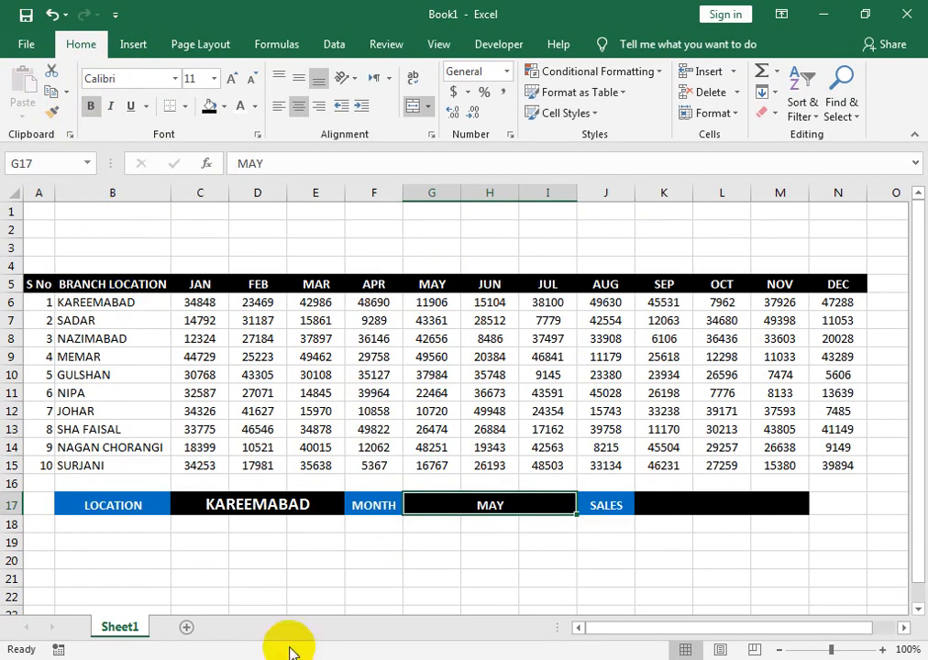
# - Apply the formatting of the KAREEMABAD cell in row 17 to the MAY cell with Format Painter
pyautogui.click(275, 503)
pyautogui.click(52, 110)
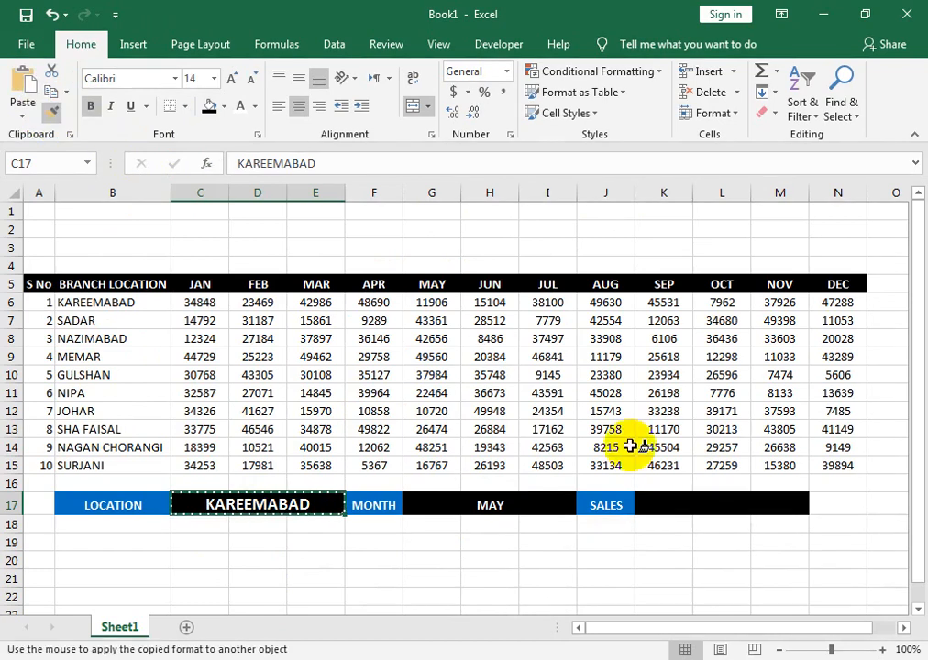
pyautogui.click(490, 507)
# - Extend the merged, centred black cell beside the SALES label to cover K17:N17
pyautogui.click(664, 509)
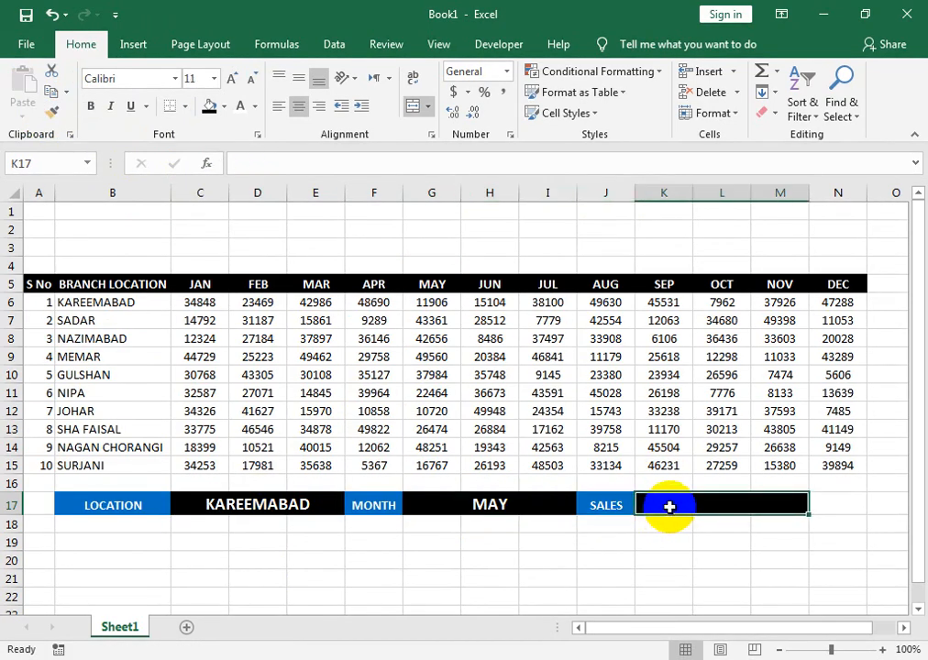
pyautogui.moveTo(831, 504); pyautogui.dragTo(687, 500)
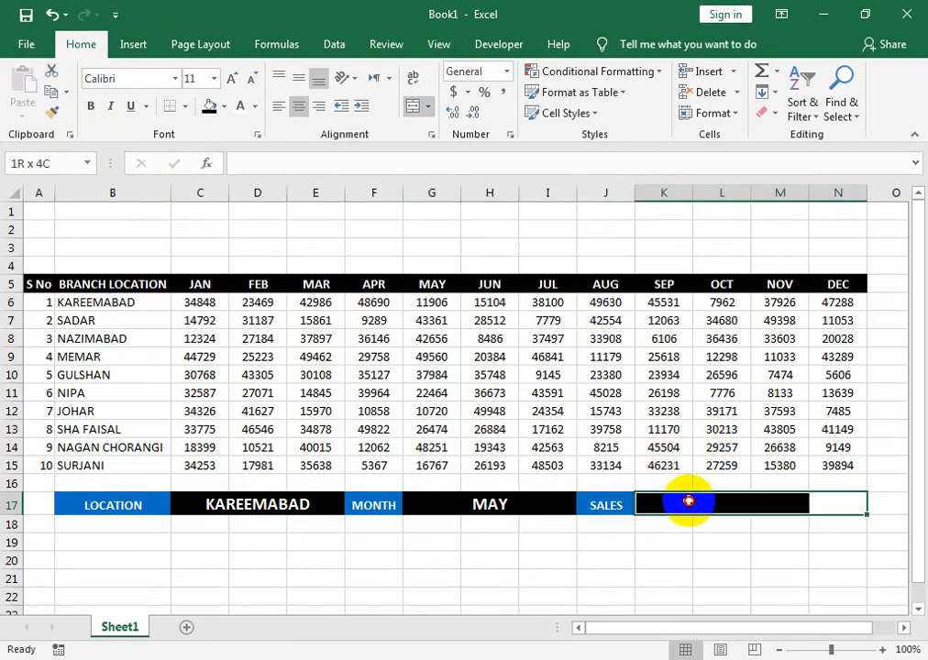
pyautogui.click(411, 108)
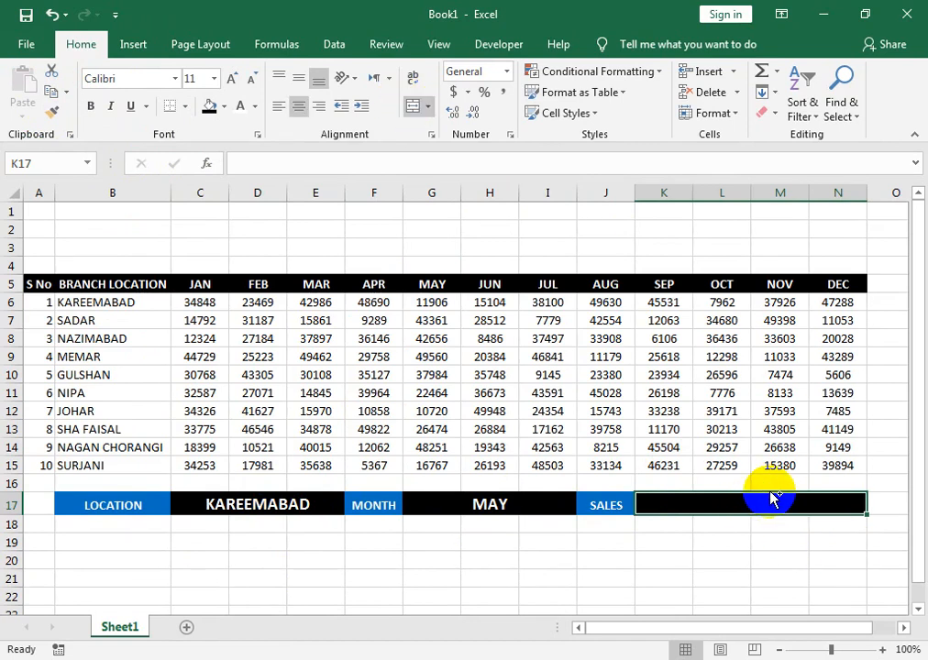
# - Start a SUMPRODUCT formula in the merged cell K17 beside the SALES label
pyautogui.write('=')
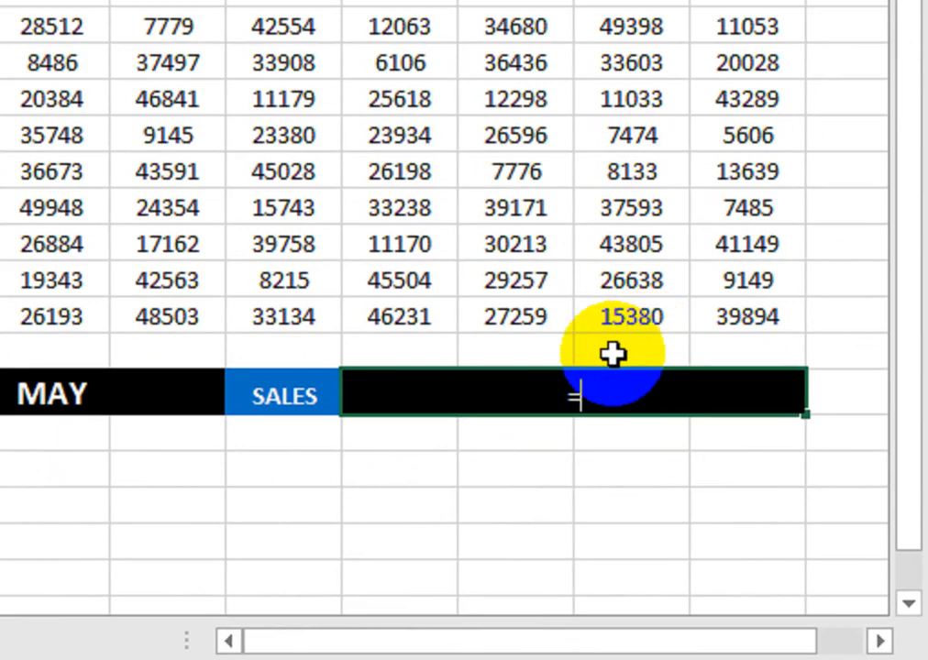
pyautogui.write('SUM')
pyautogui.press('Down')
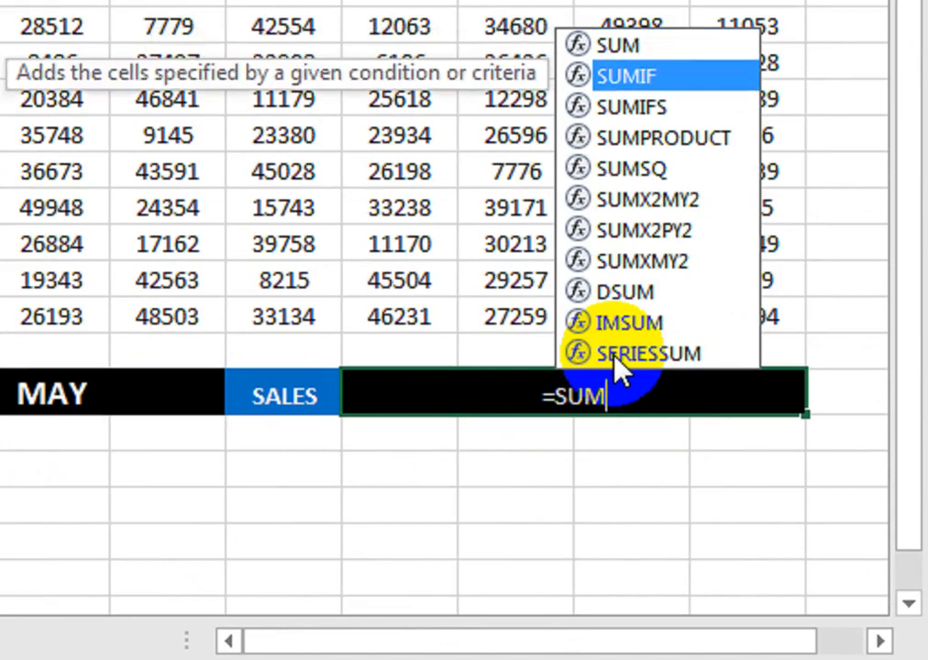
pyautogui.press('Down')
pyautogui.press('Down')
pyautogui.press('Tab')
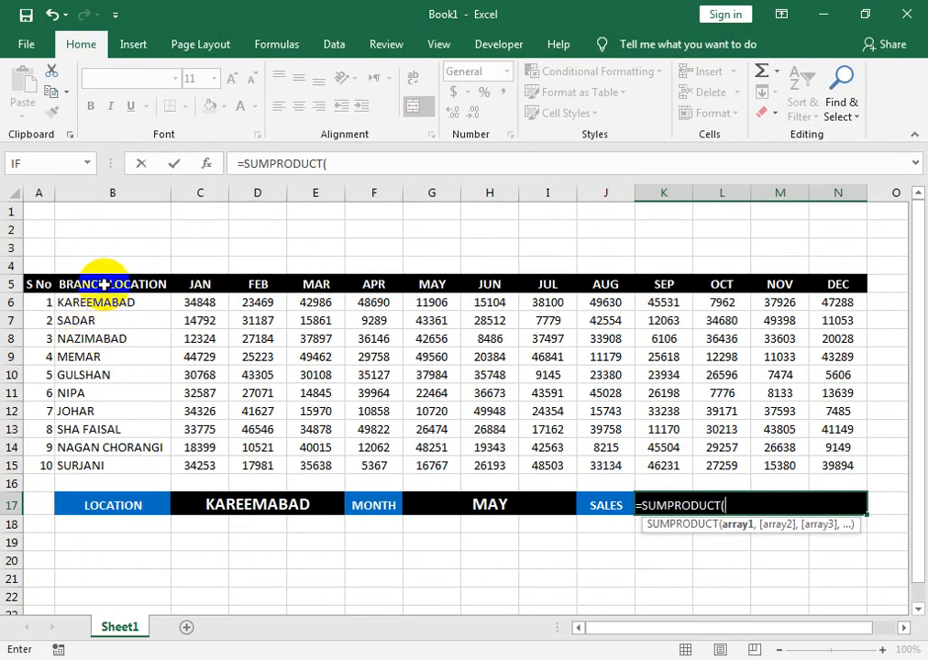
# - Add the location condition B6:B15=C17 to the SUMPRODUCT formula and close its parenthesis
pyautogui.moveTo(104, 302); pyautogui.dragTo(119, 466)
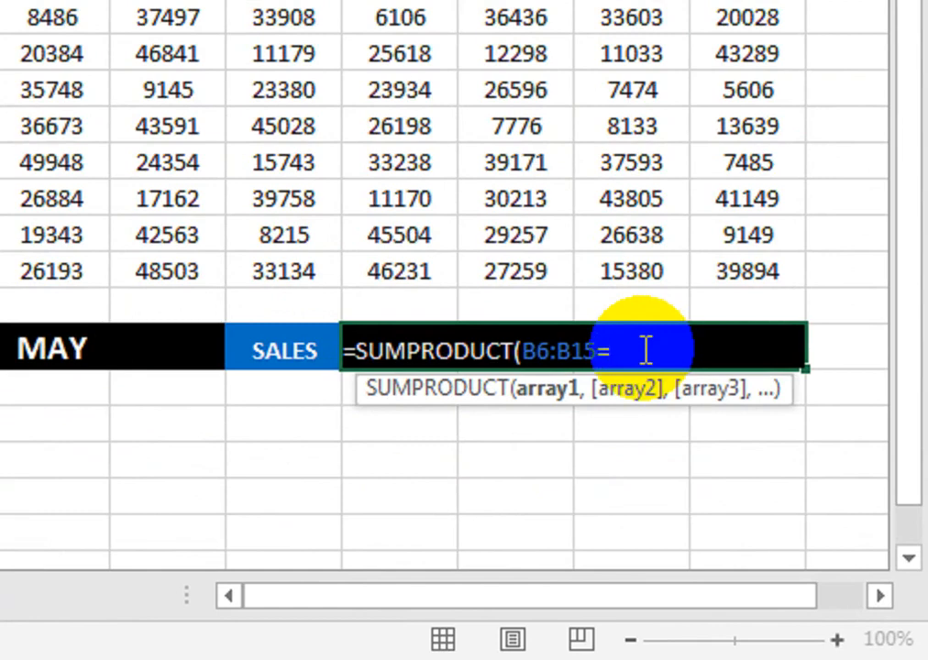
pyautogui.write('=')
pyautogui.click(285, 504)
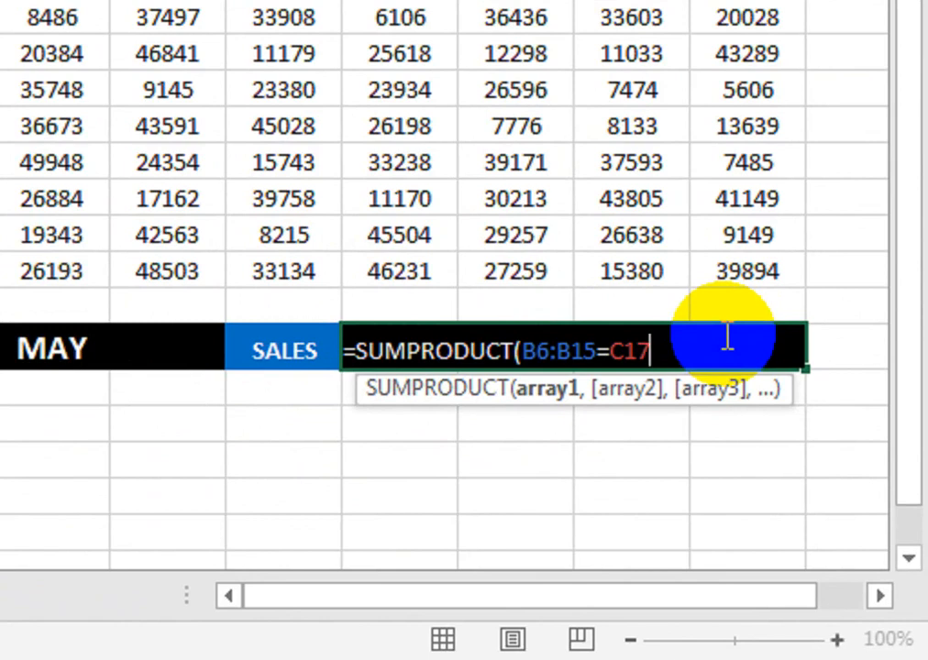
pyautogui.write(')')
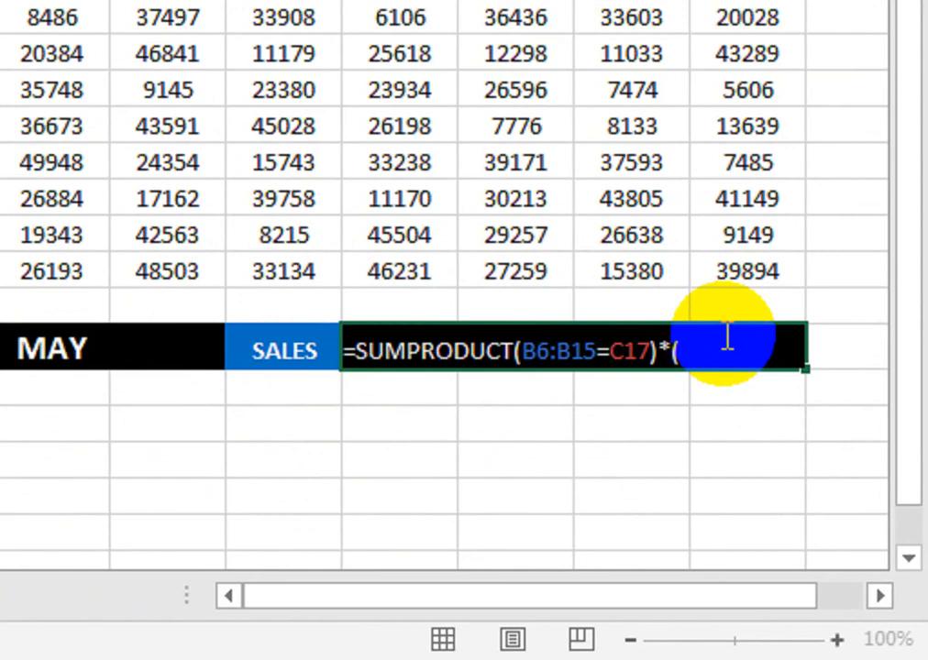
# - Multiply by a second bracketed condition comparing the header row with the chosen month, A5:N5=G17
pyautogui.write('*(')
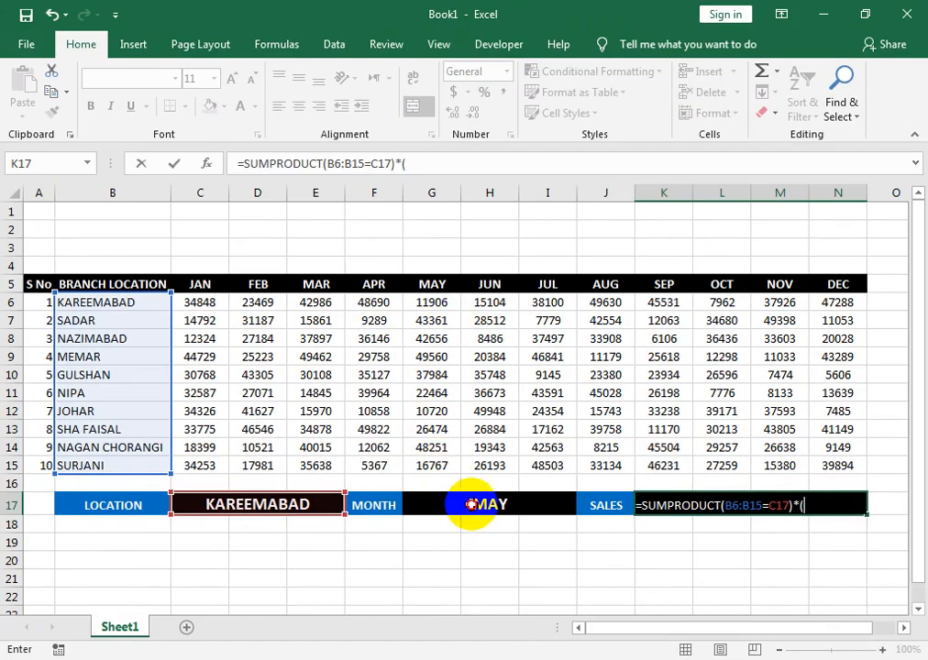
pyautogui.click(51, 348)
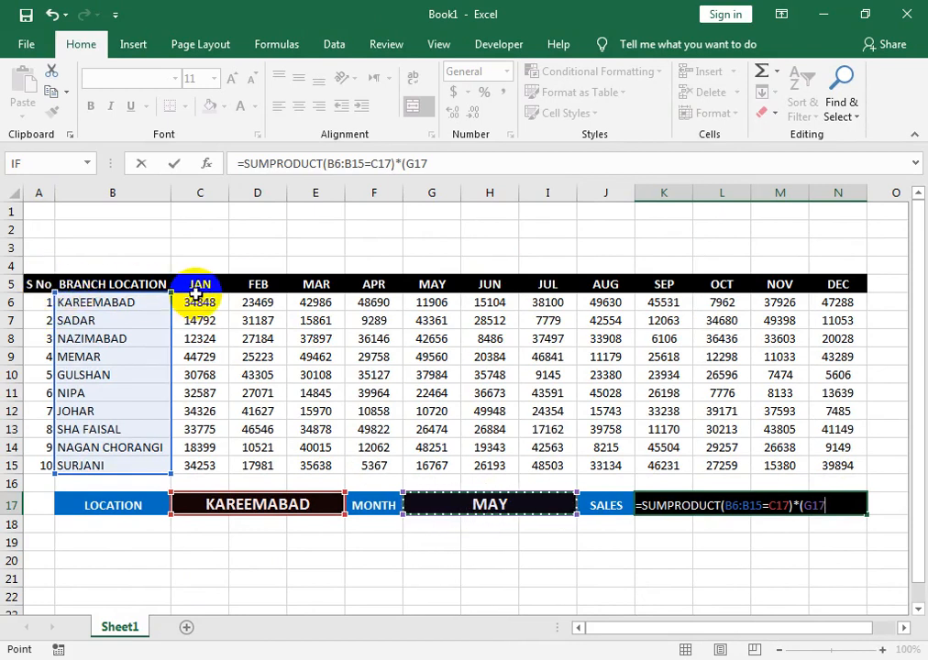
pyautogui.click(196, 293)
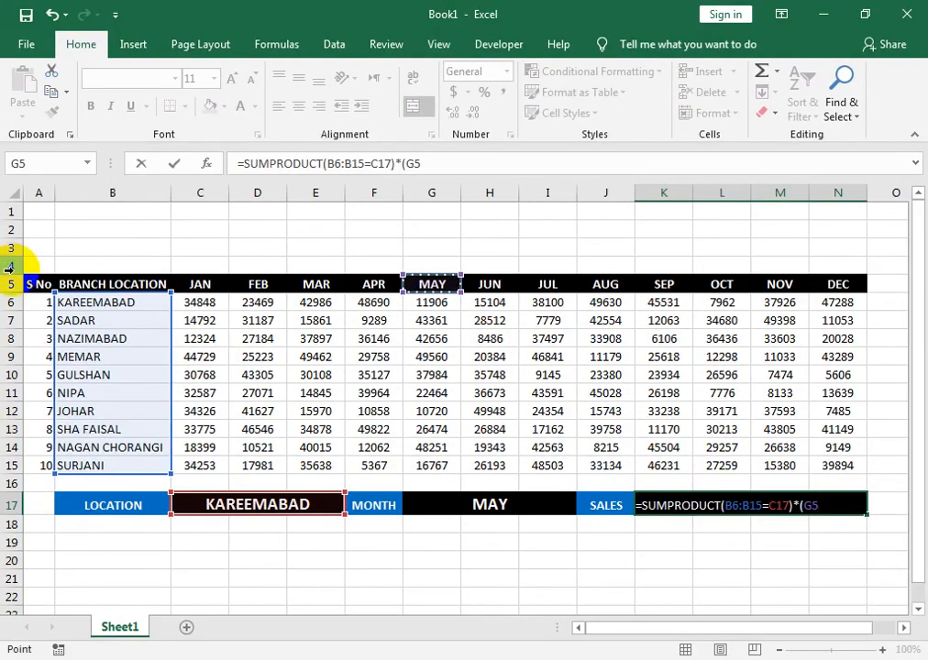
pyautogui.moveTo(46, 282); pyautogui.dragTo(834, 281)
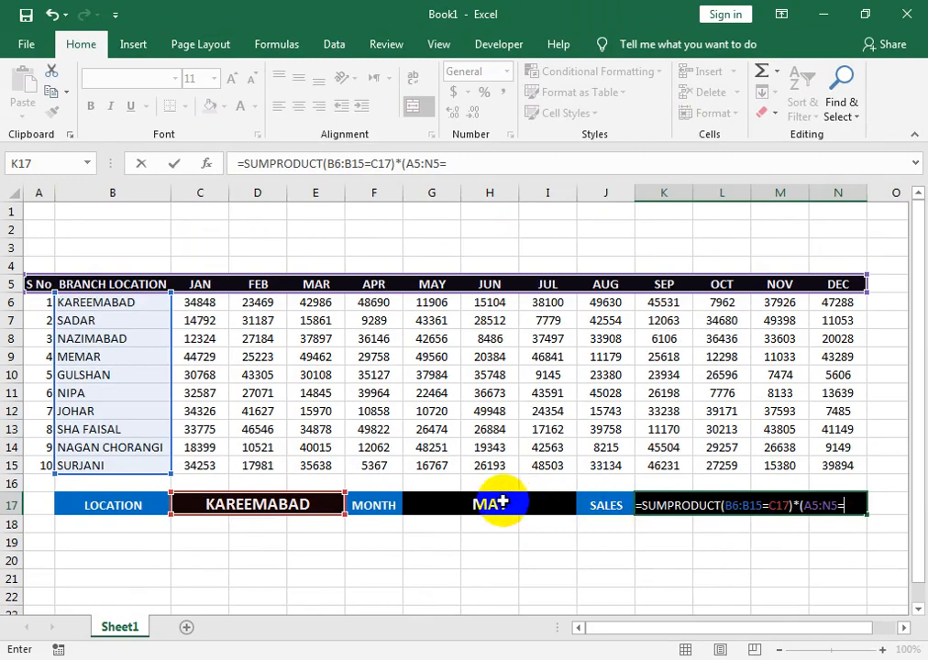
pyautogui.click(454, 500)
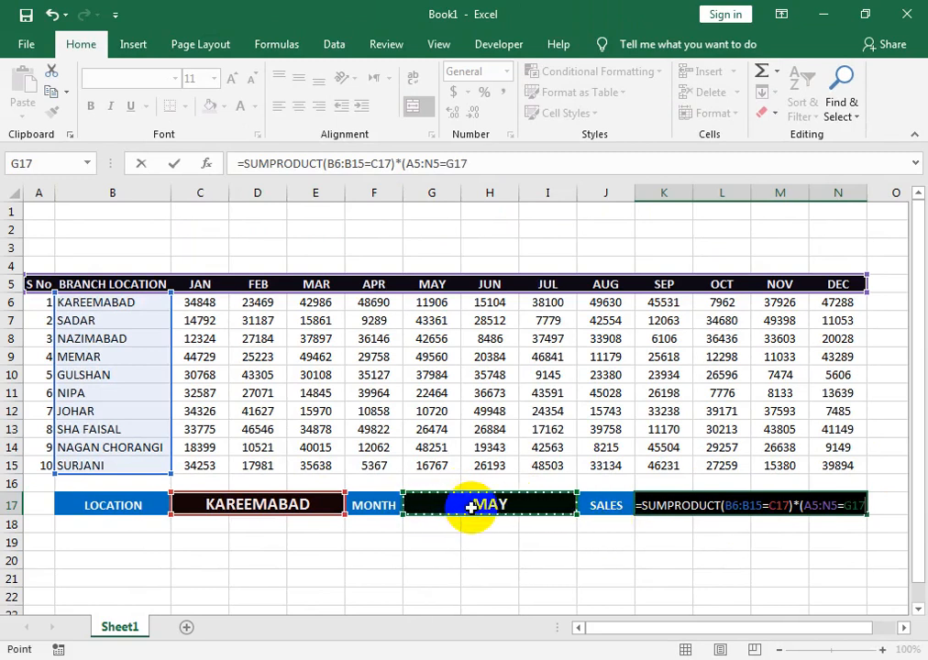
# - Close the month condition, add A5:N15 as the next array, and try to enter the completed formula
pyautogui.write('),A5')
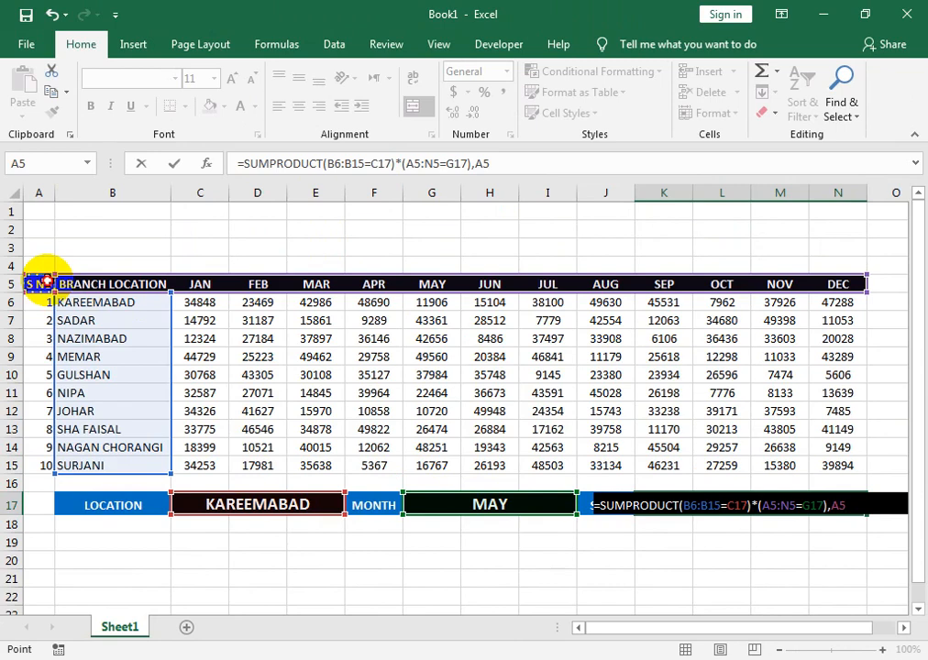
pyautogui.moveTo(46, 281); pyautogui.dragTo(828, 465)
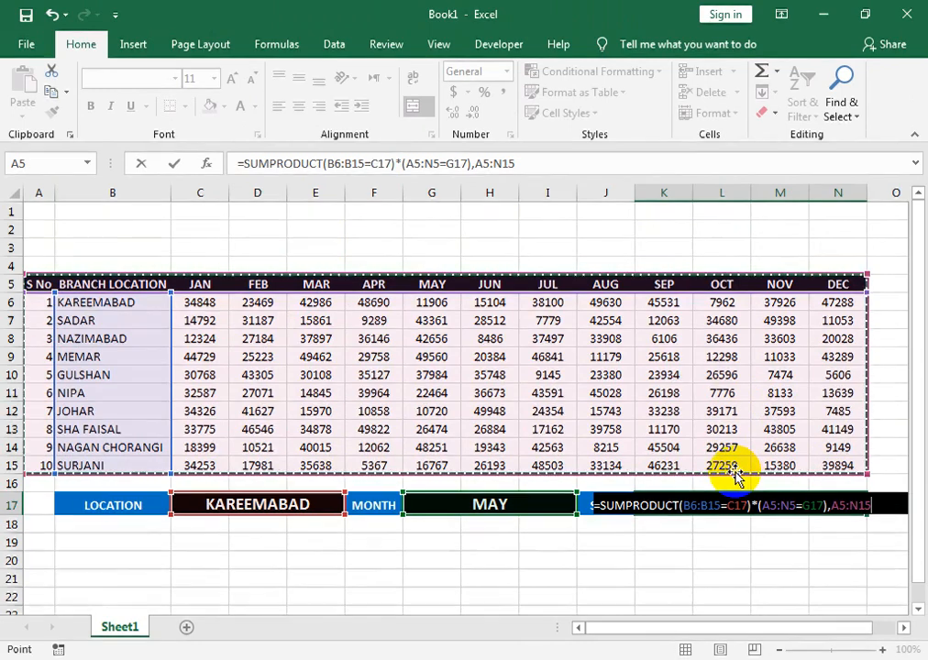
pyautogui.write(')')
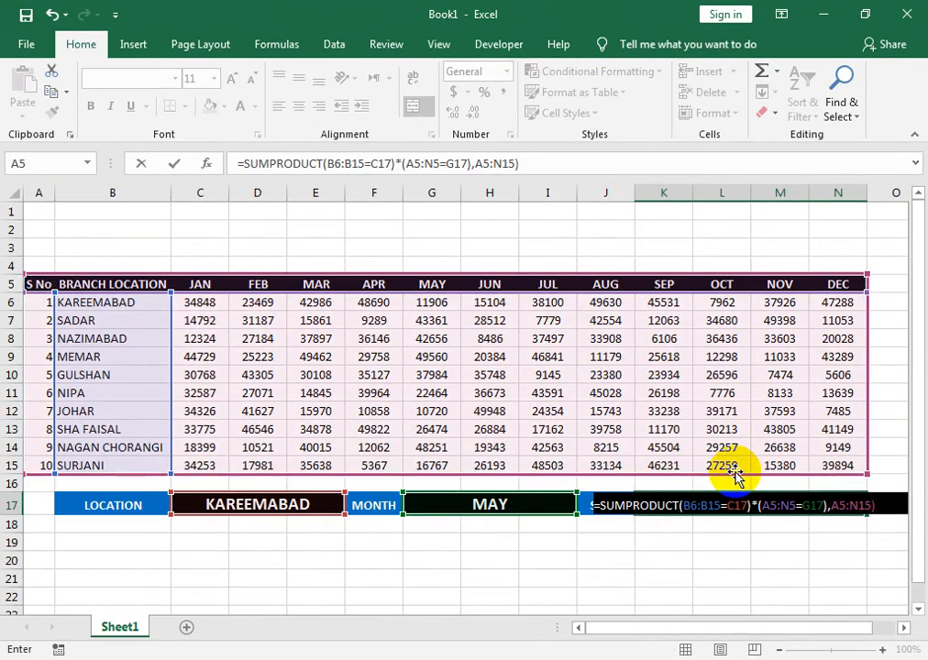
pyautogui.press('Return')
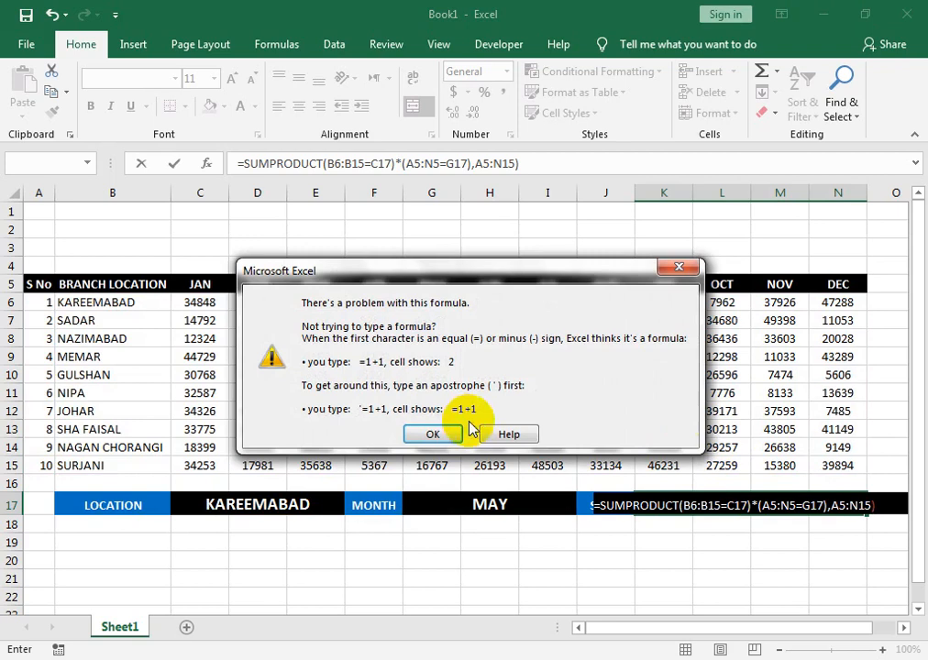
# - Dismiss the formula error and insert an extra opening parenthesis before B6:B15 in the SUMPRODUCT formula
pyautogui.click(455, 549)
pyautogui.click(827, 506)
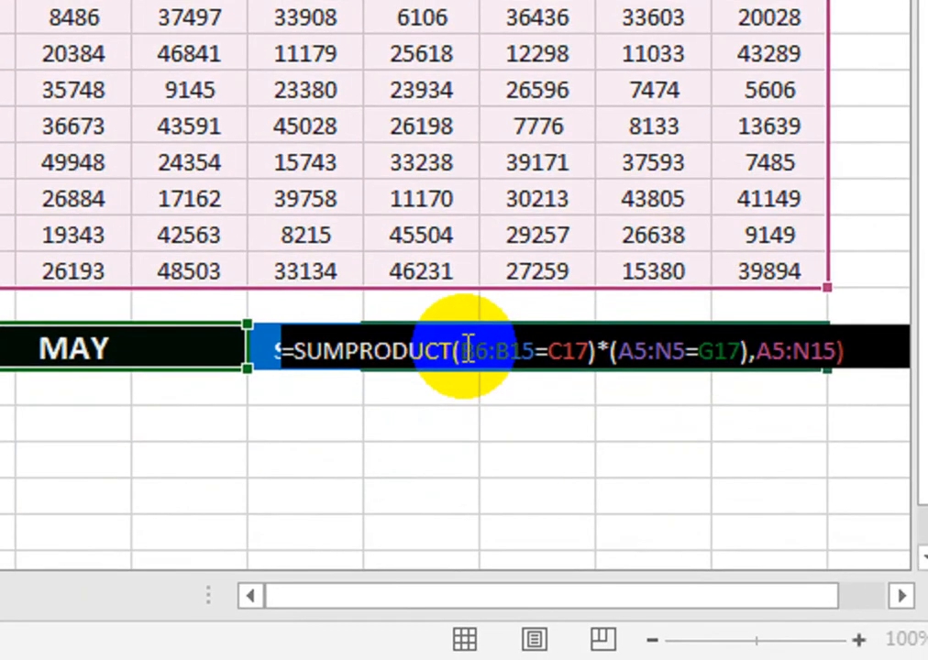
pyautogui.click(465, 351)
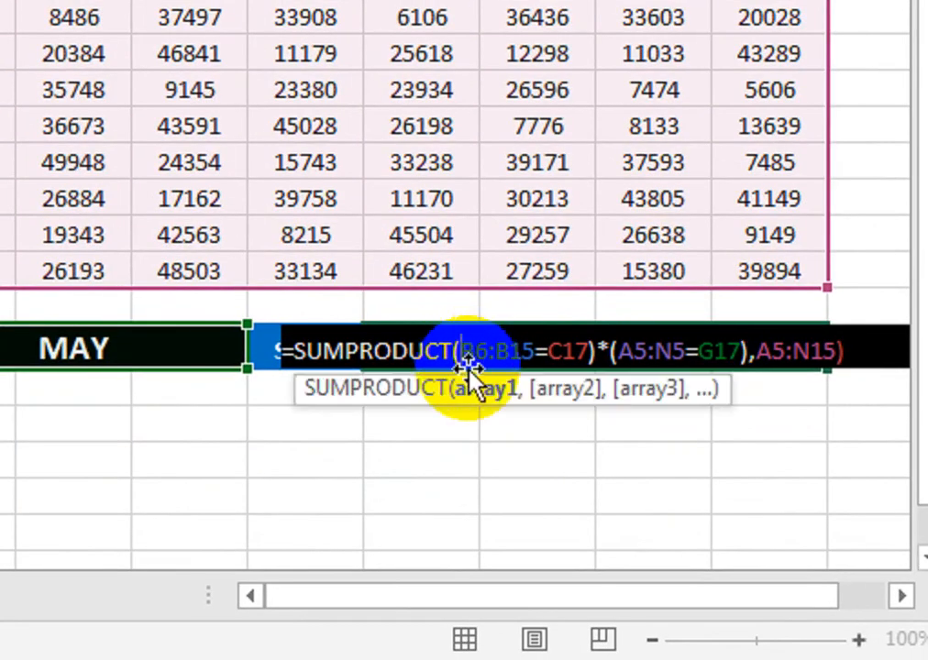
pyautogui.write('(')
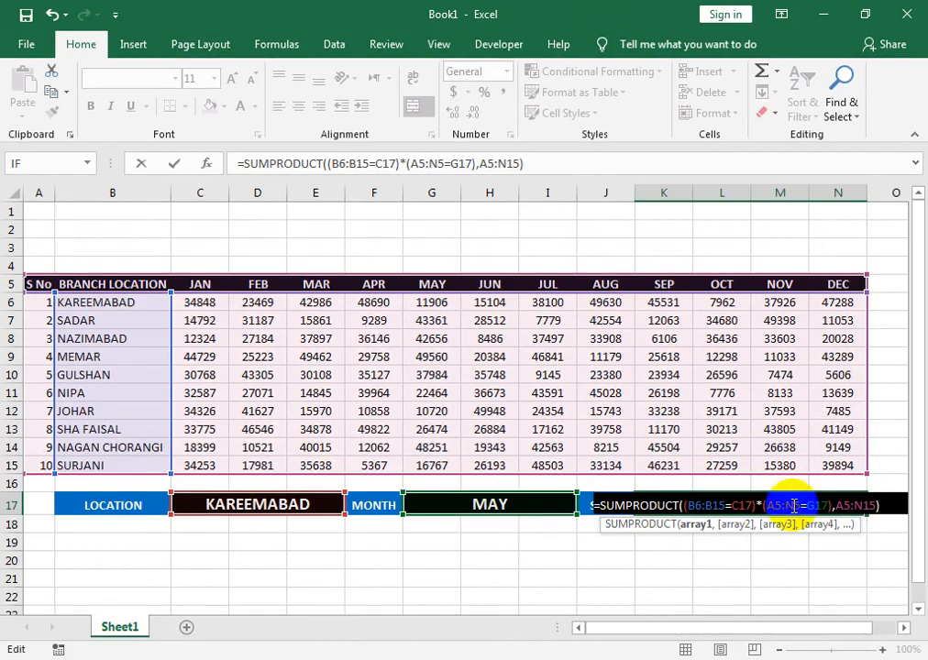
# - Enter the corrected SALES formula =SUMPRODUCT((B6:B15=C17)*(A5:N5=G17),A5:N15)
pyautogui.click(830, 502)
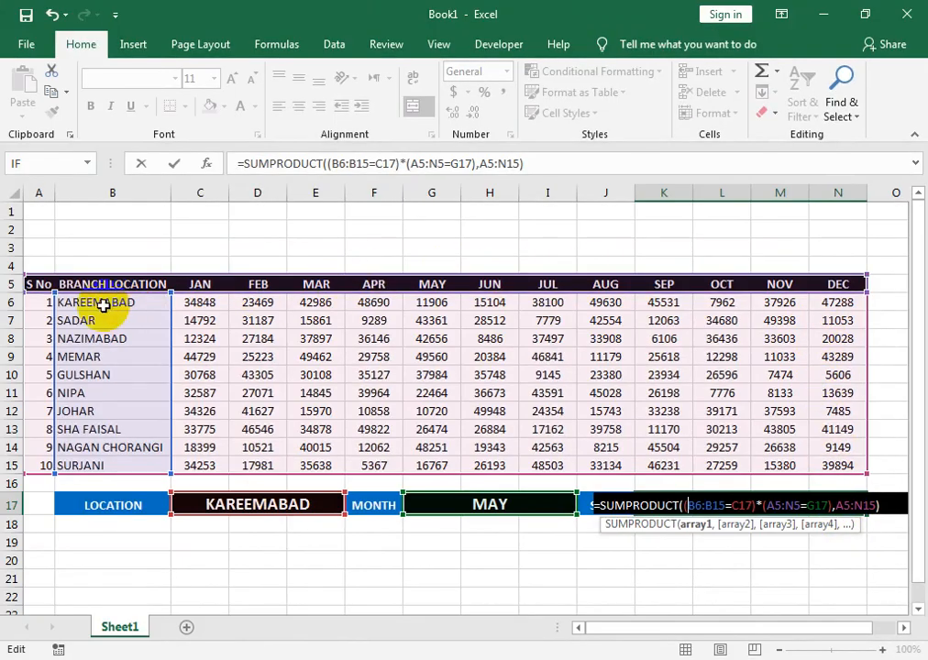
pyautogui.click(736, 525)
pyautogui.doubleClick(690, 506)
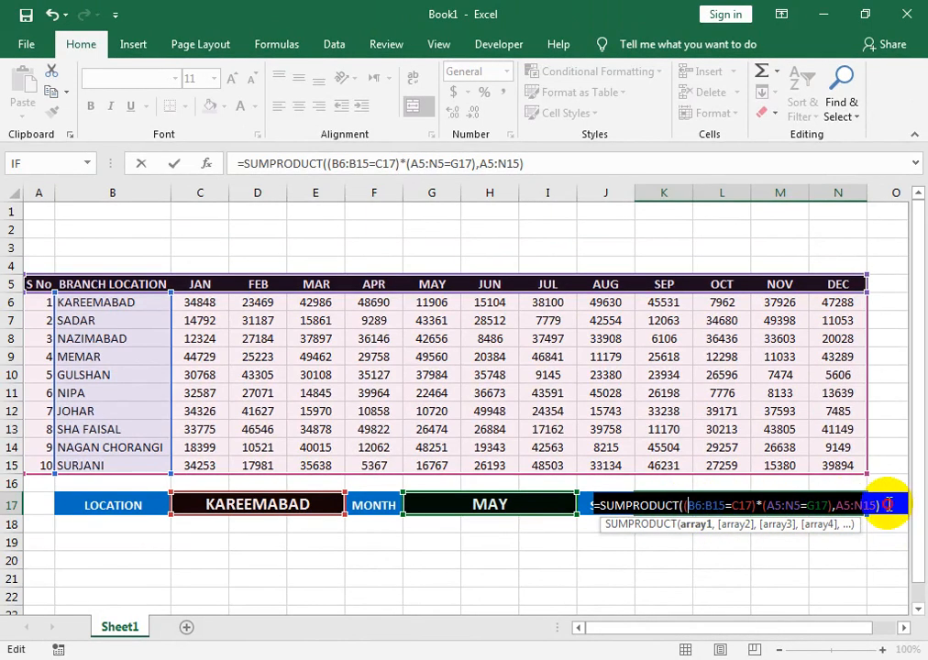
pyautogui.click(888, 506)
pyautogui.press('Return')
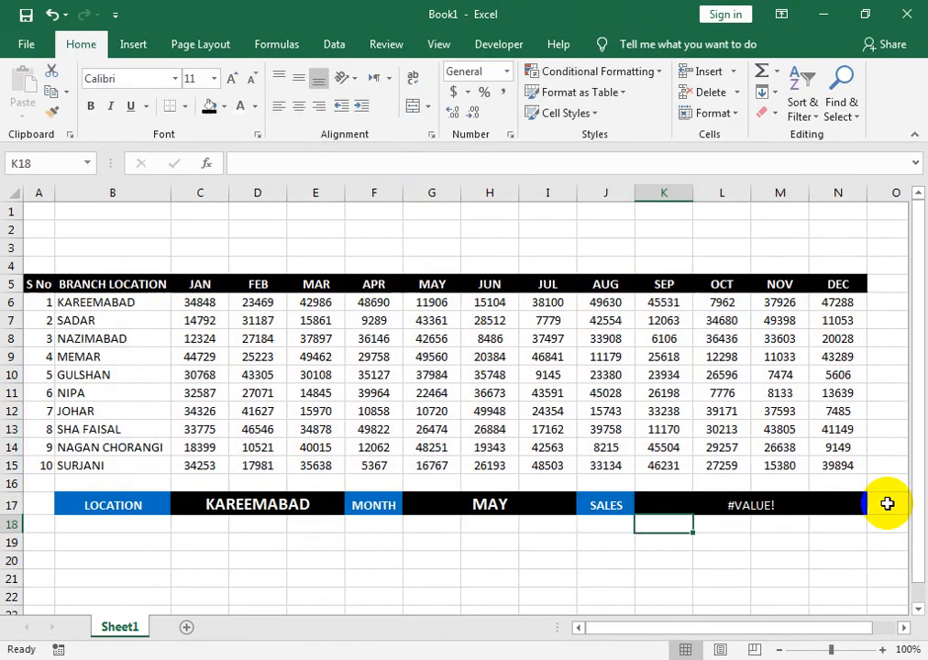
# - Replace the second array in the SALES formula with A6:N15, leaving out the header row, and enter the formula
pyautogui.click(827, 495)
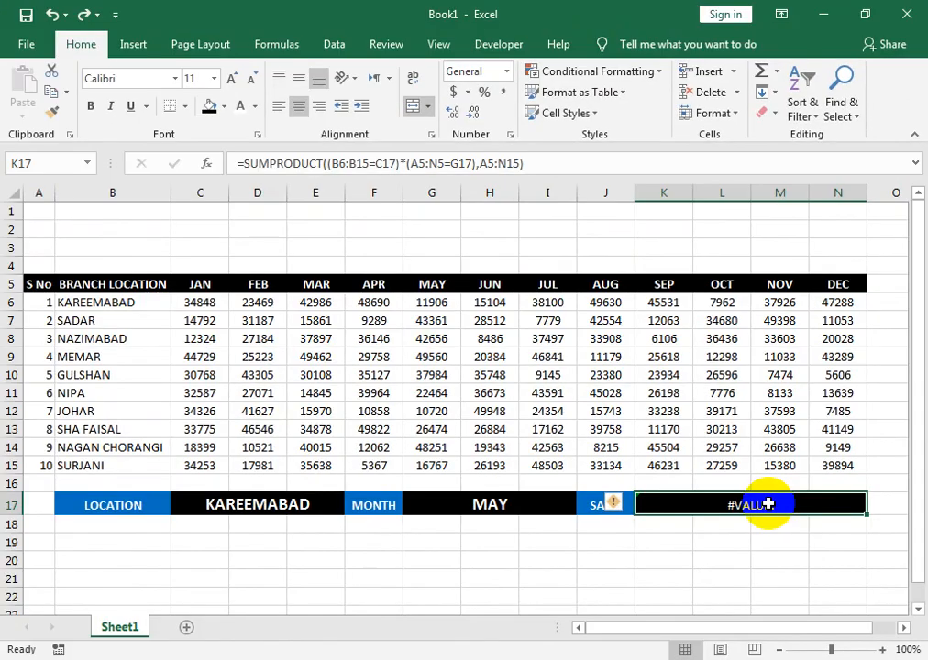
pyautogui.doubleClick(769, 504)
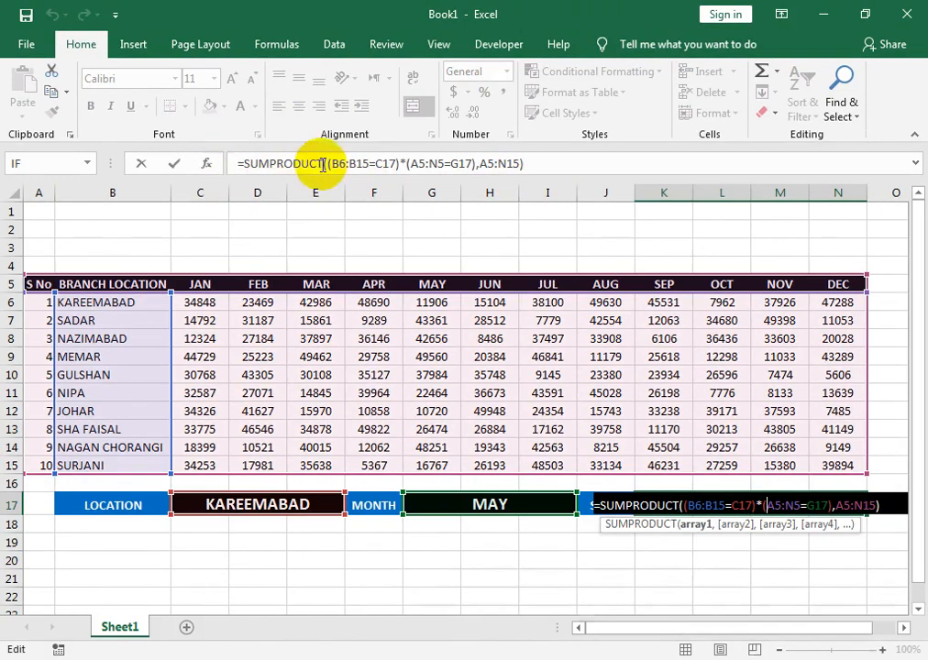
pyautogui.click(489, 163)
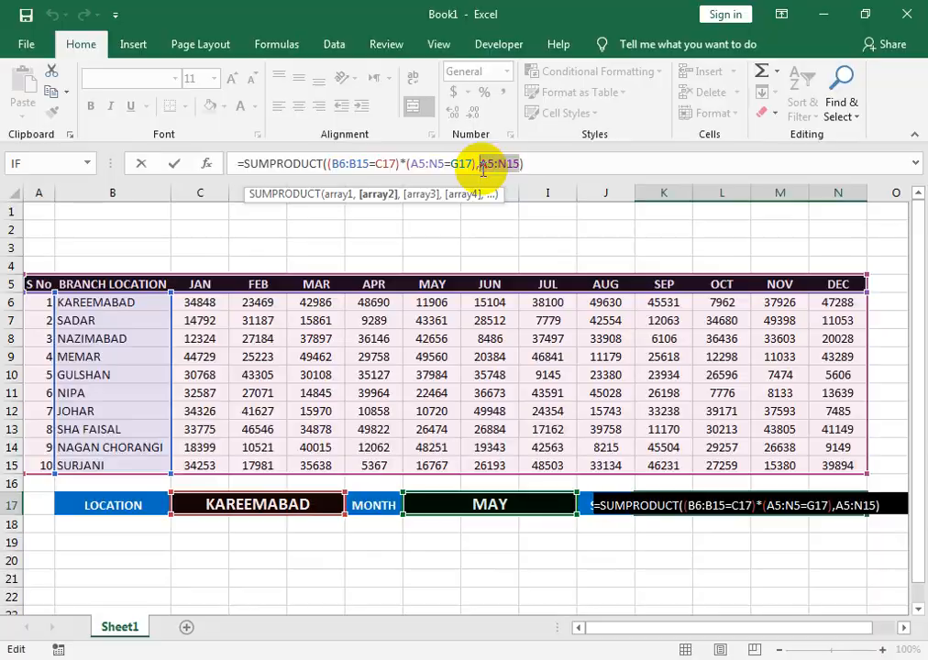
pyautogui.press('BackSpace')
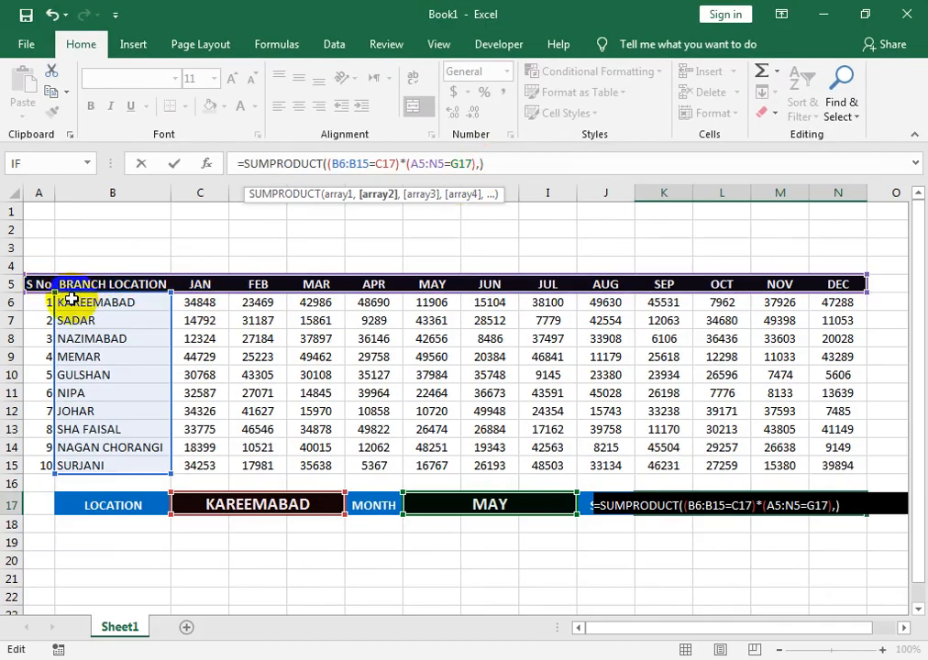
pyautogui.moveTo(40, 305); pyautogui.dragTo(825, 465)
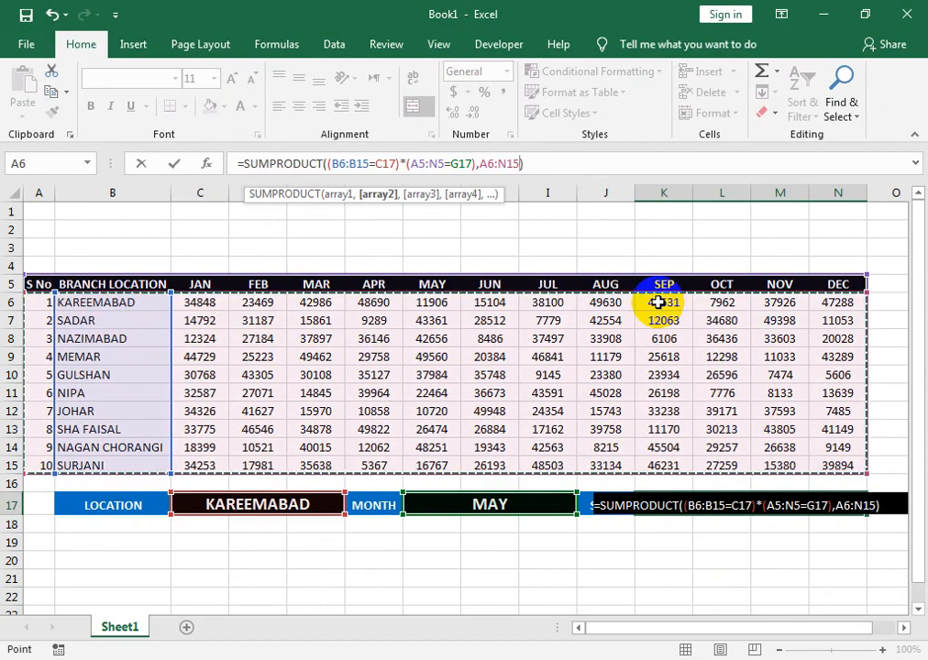
pyautogui.press('Return')
# - Start the SALES formula over in K17 with the SUMPRODUCT function
pyautogui.click(719, 495)
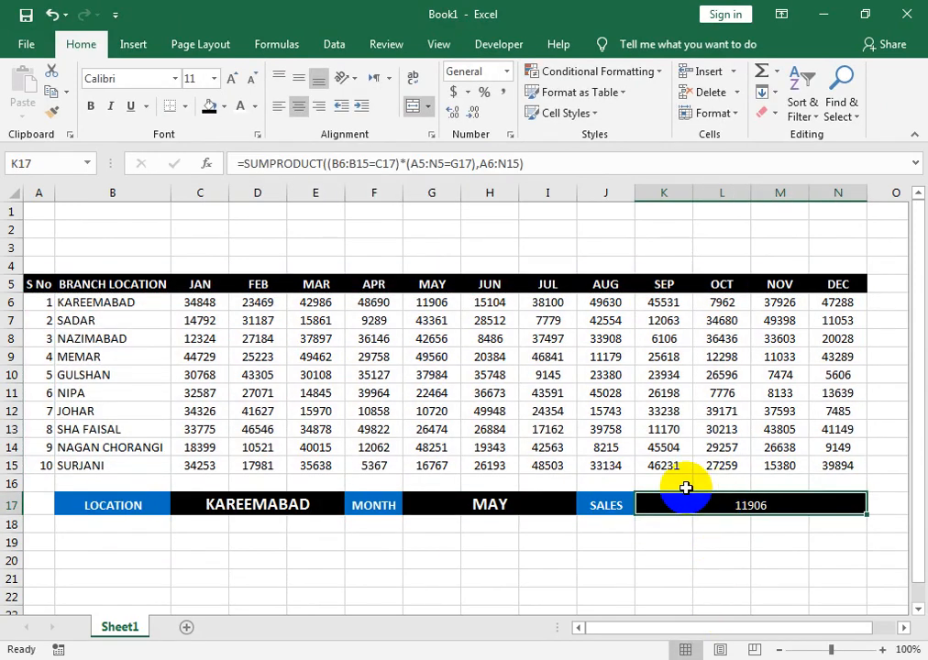
pyautogui.write('=')
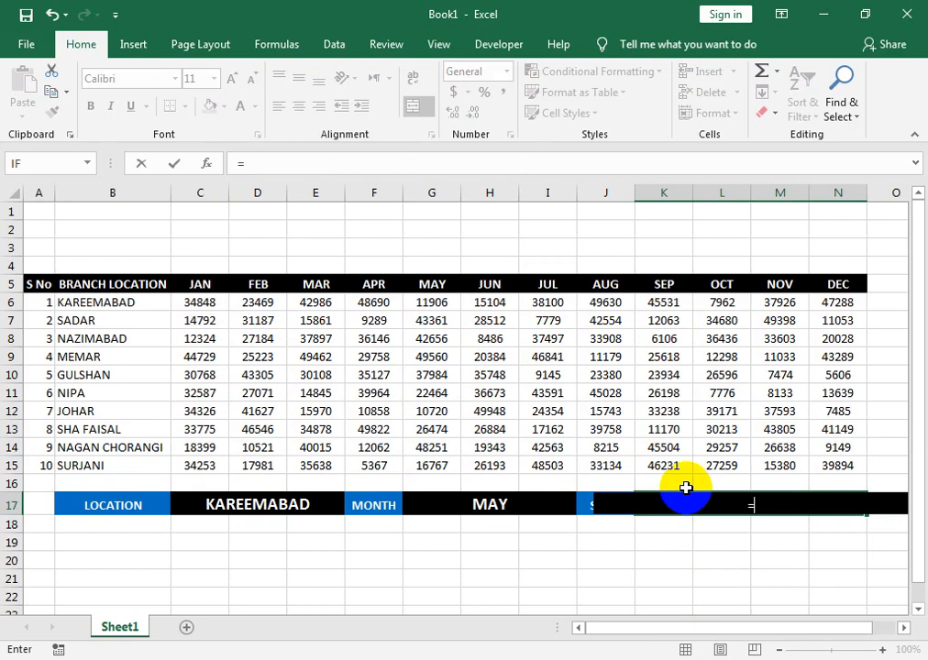
pyautogui.write('SUM')
pyautogui.press('Down')
pyautogui.press('Down')
pyautogui.press('Down')
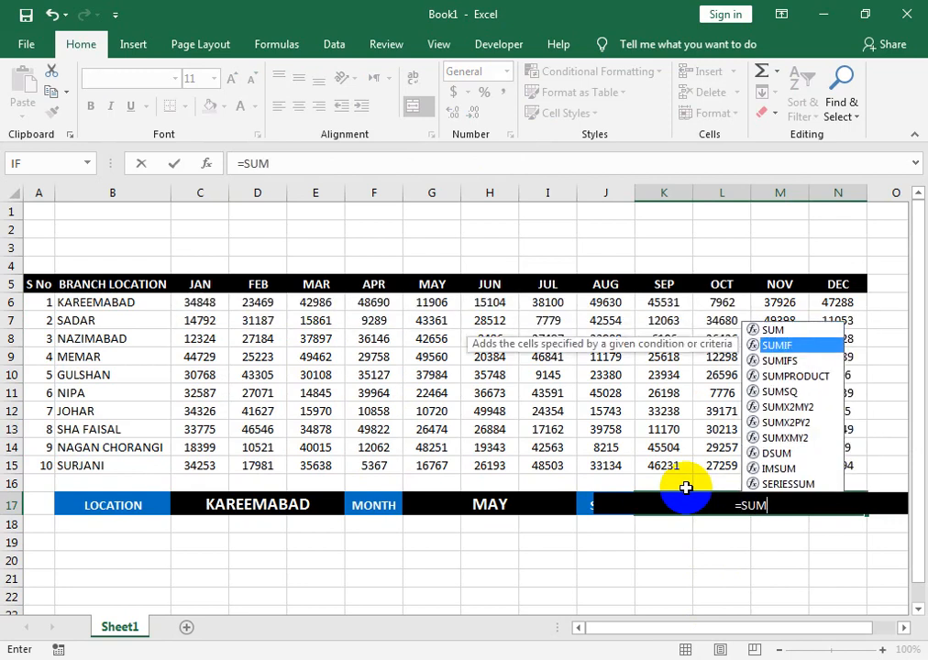
pyautogui.press('Tab')
# - Add the bracketed location condition (B6:B15=C17) as the first factor, followed by a multiplication sign and an opening parenthesis
pyautogui.moveTo(145, 301); pyautogui.dragTo(145, 462)
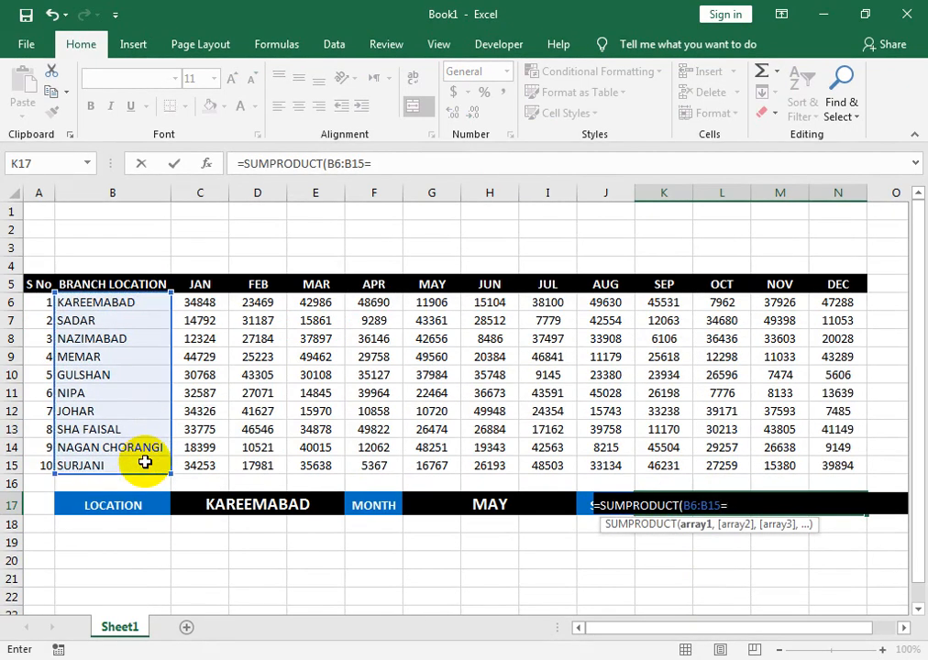
pyautogui.write('=')
pyautogui.click(225, 505)
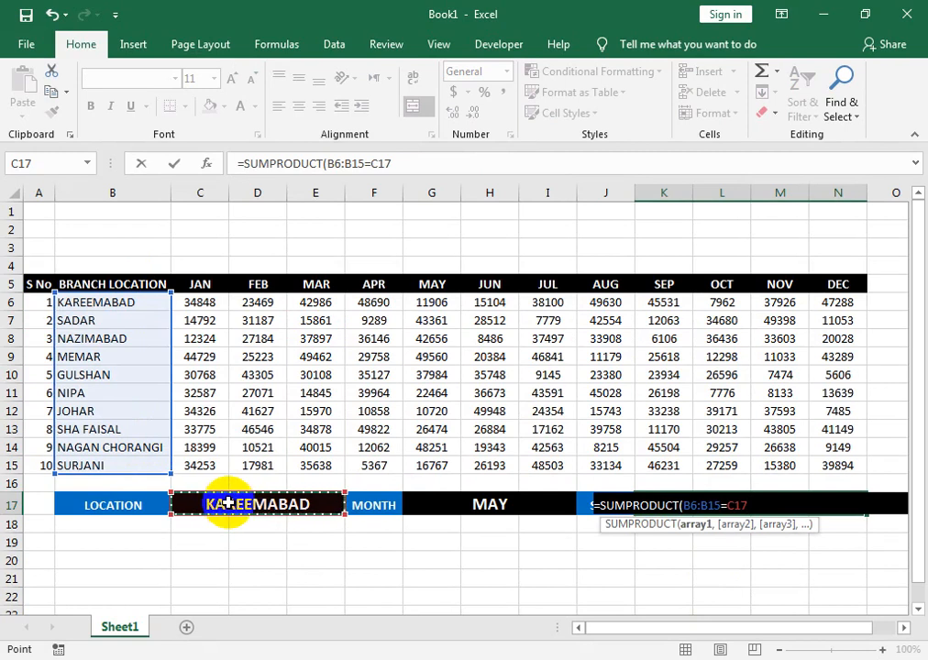
pyautogui.write(')*')
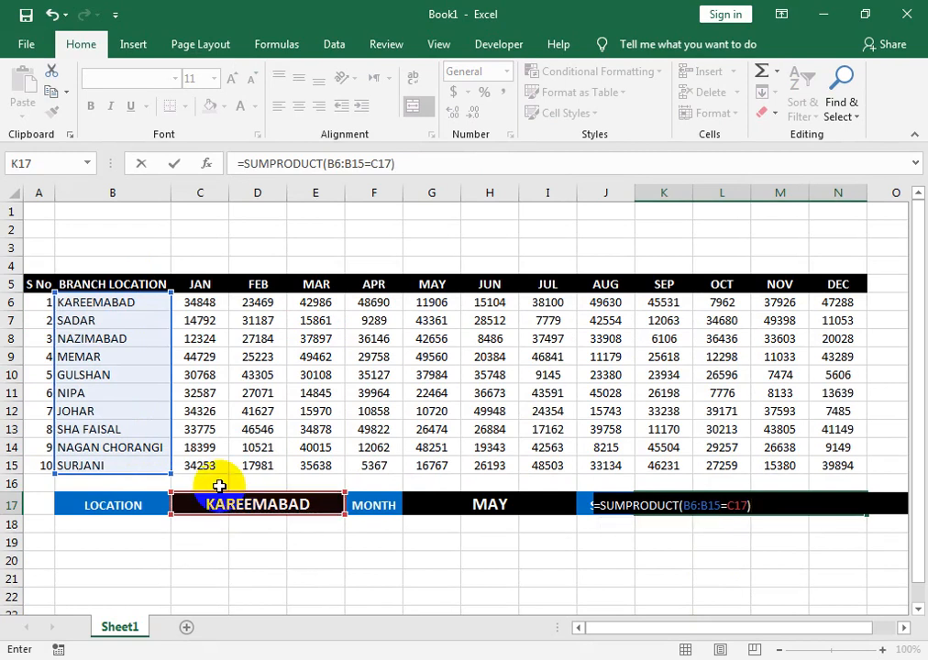
pyautogui.click(681, 502)
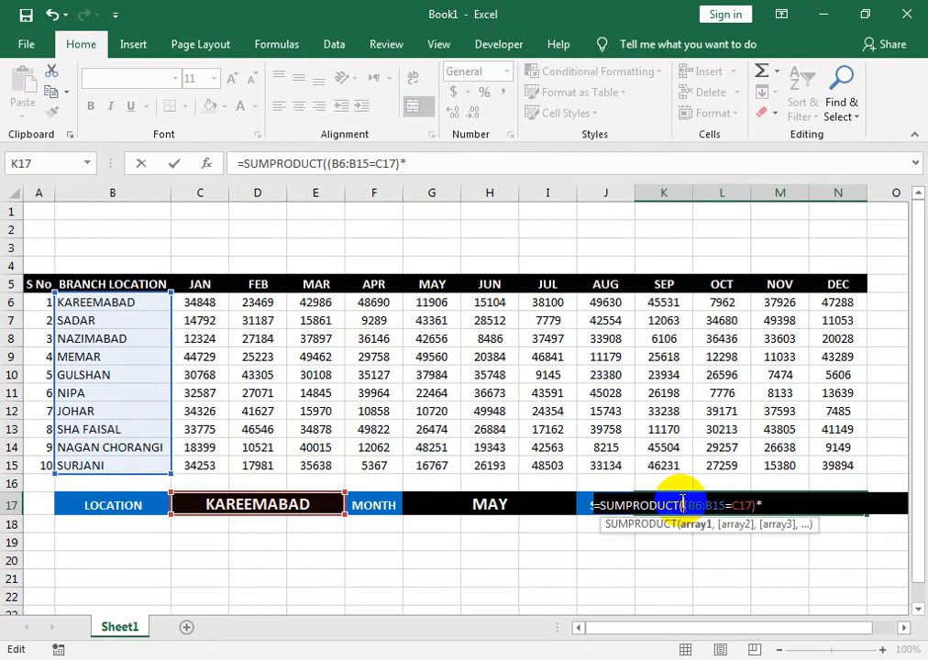
pyautogui.write('(')
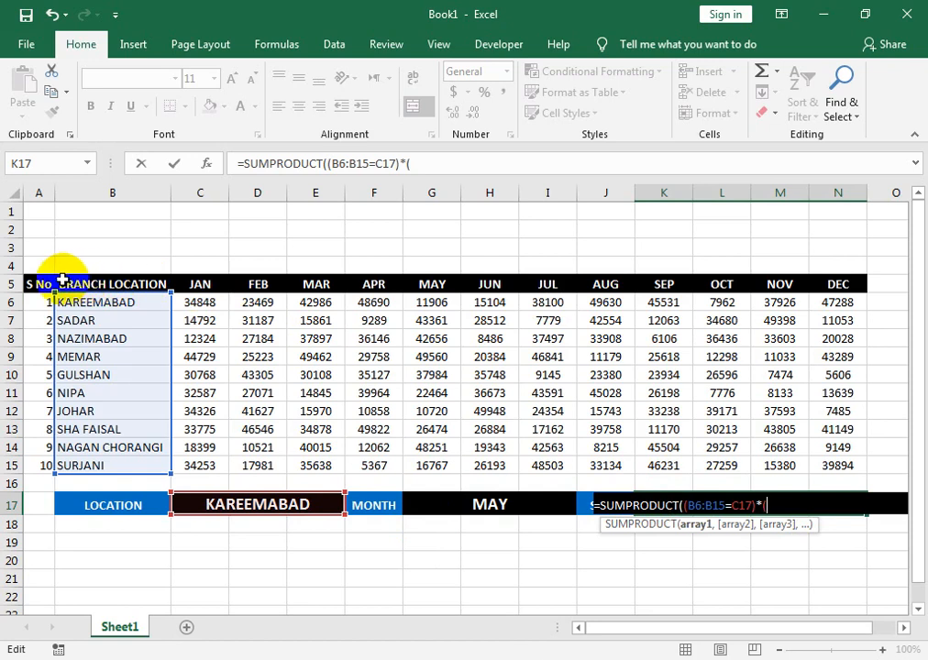
# - Add the month condition A5:N5=G17, comparing the full header row with the MONTH cell
pyautogui.moveTo(70, 284); pyautogui.dragTo(824, 286)
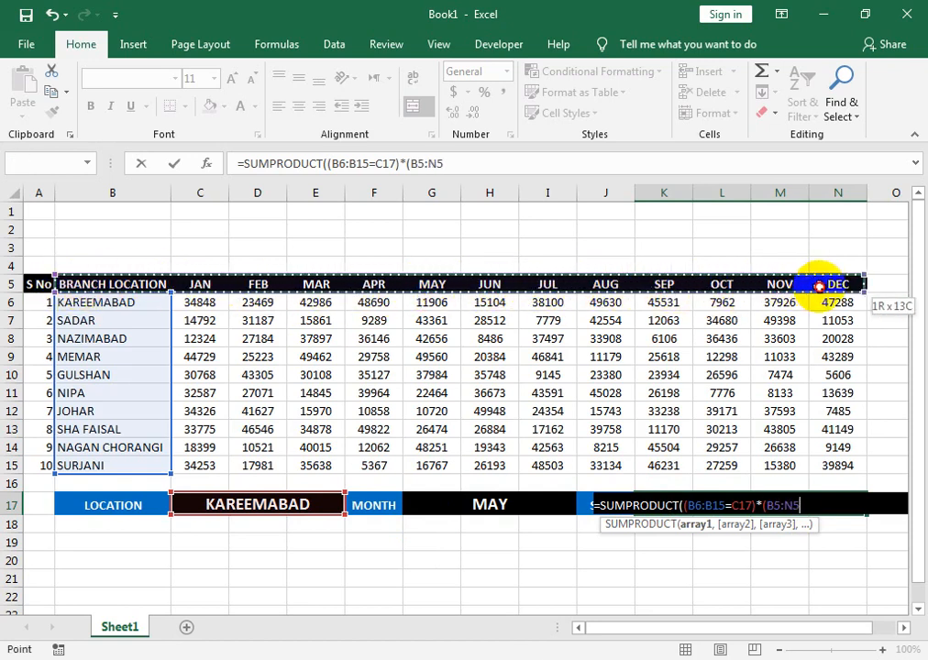
pyautogui.moveTo(41, 286); pyautogui.dragTo(826, 286)
pyautogui.write('=')
pyautogui.click(442, 504)
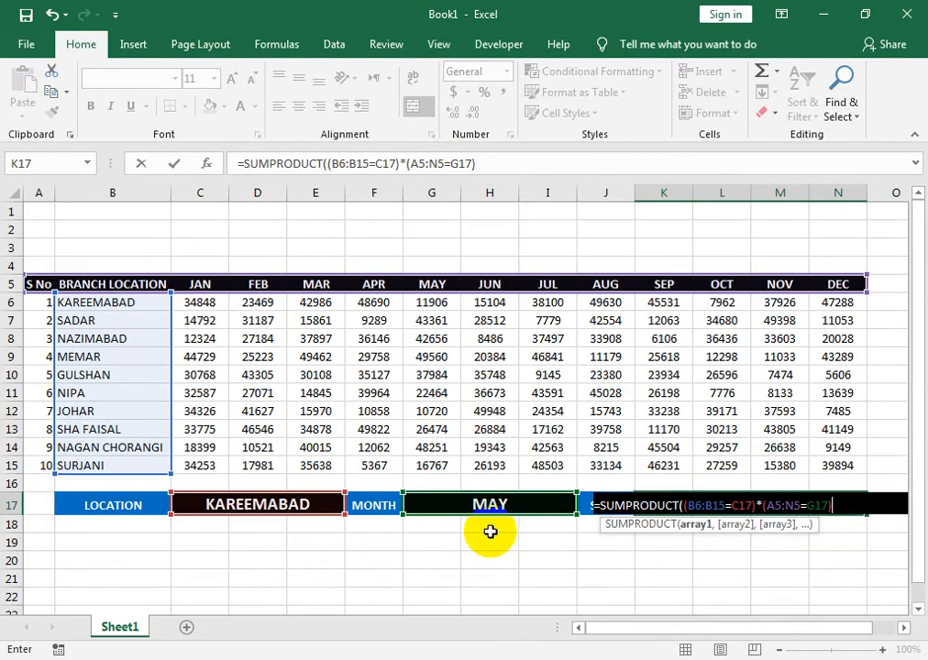
# - Add A6:N15 as the second SUMPRODUCT array, close the parenthesis and enter the formula
pyautogui.click(497, 165)
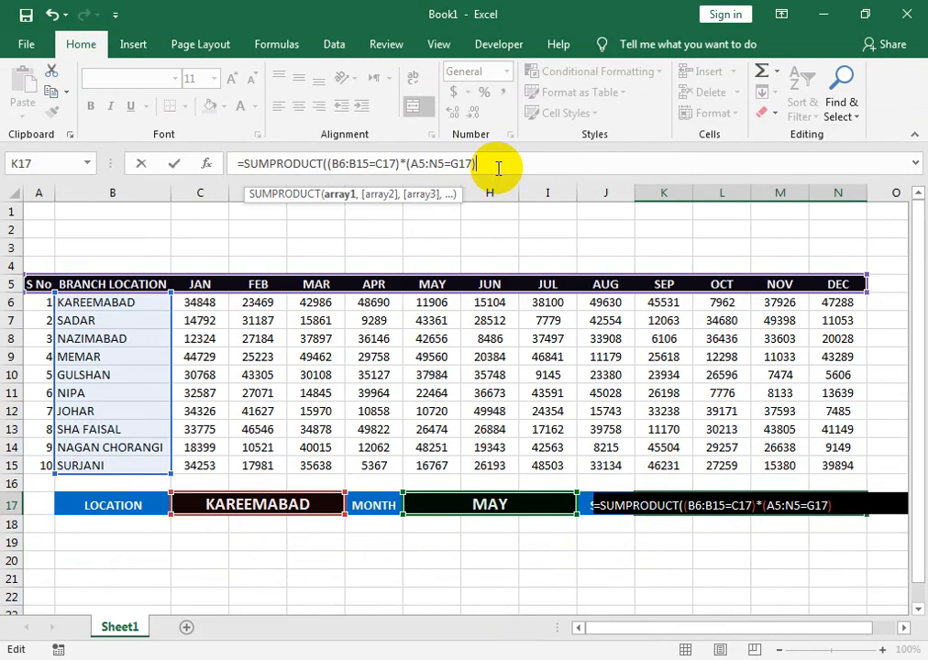
pyautogui.write(',')
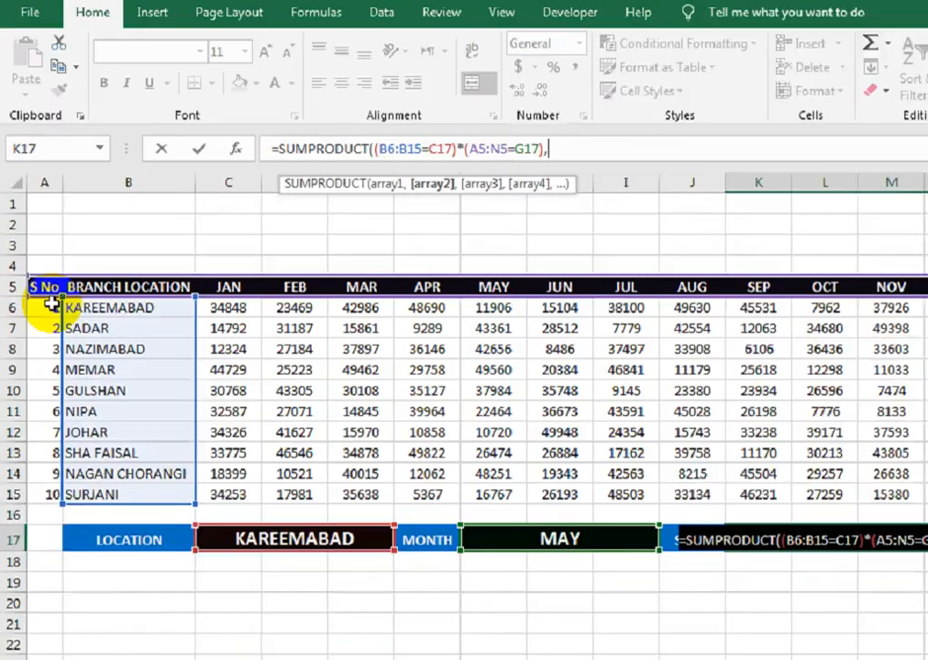
pyautogui.moveTo(44, 298); pyautogui.dragTo(811, 460)
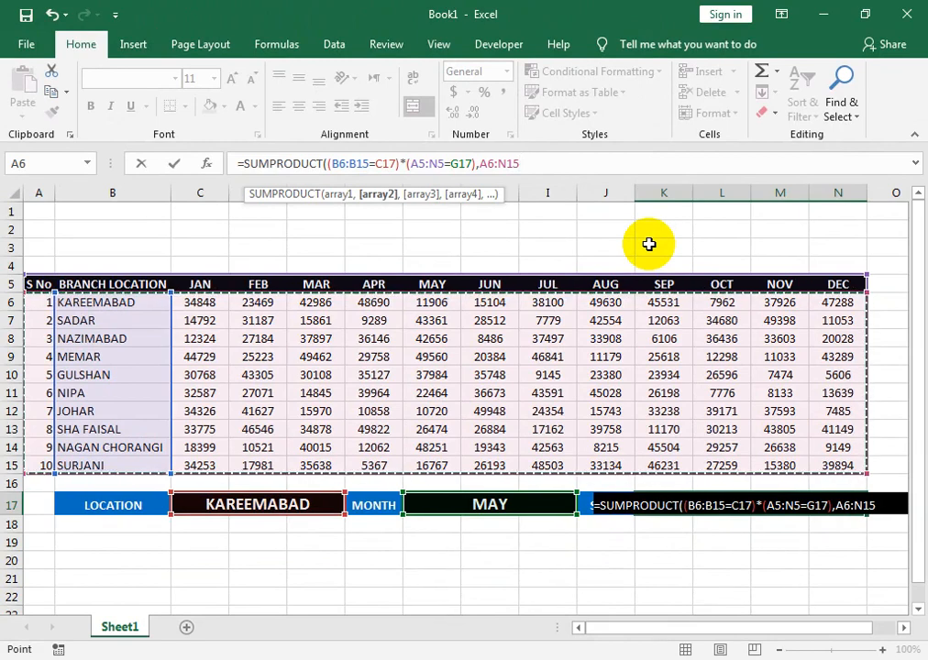
pyautogui.write(')')
pyautogui.press('Return')
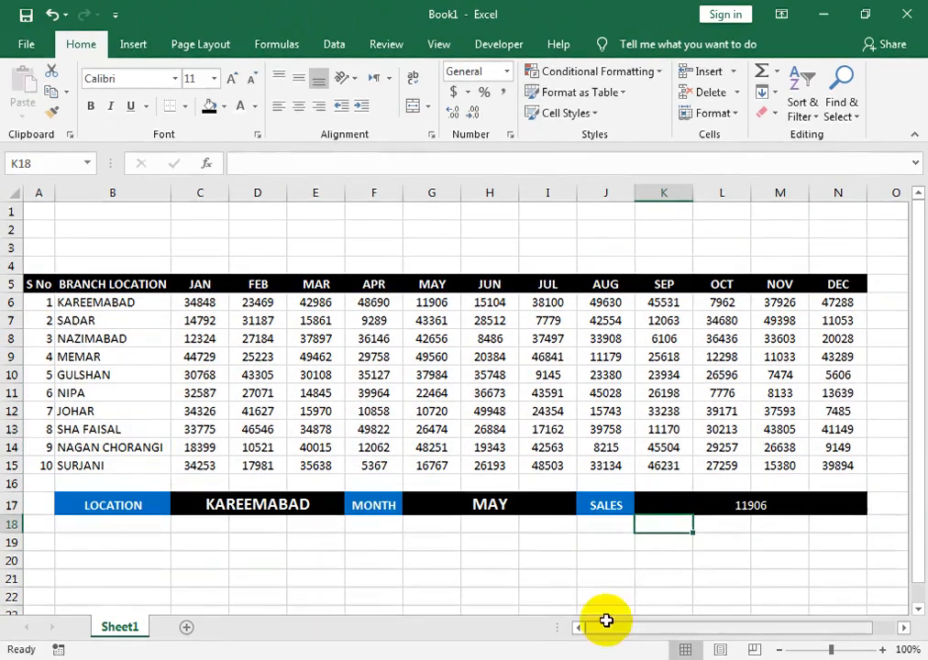
# - Clear the entries in the MONTH cell G17 and the LOCATION cell C17
pyautogui.click(477, 506)
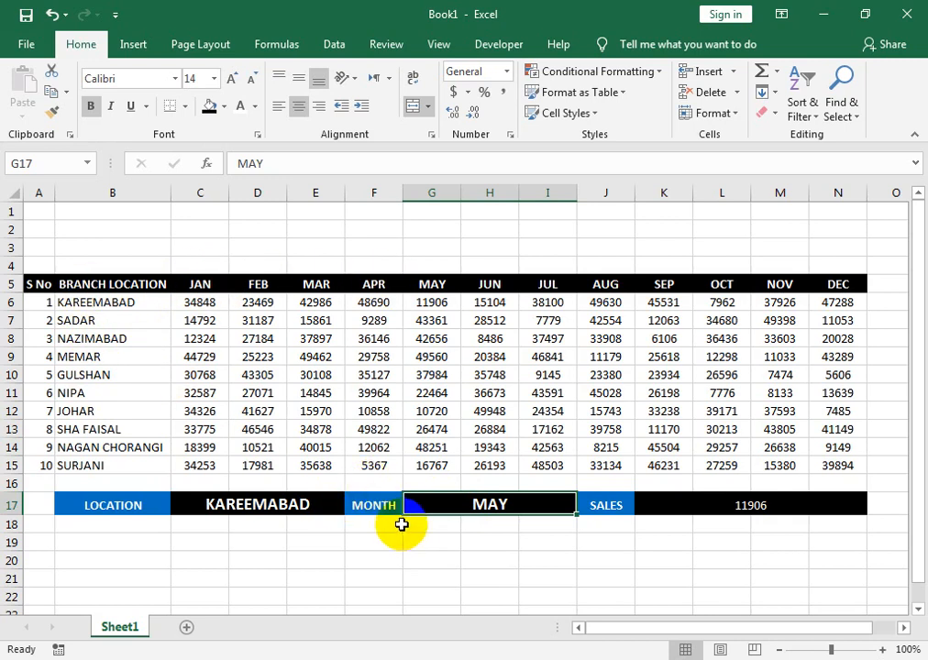
pyautogui.press('Delete')
pyautogui.click(307, 505)
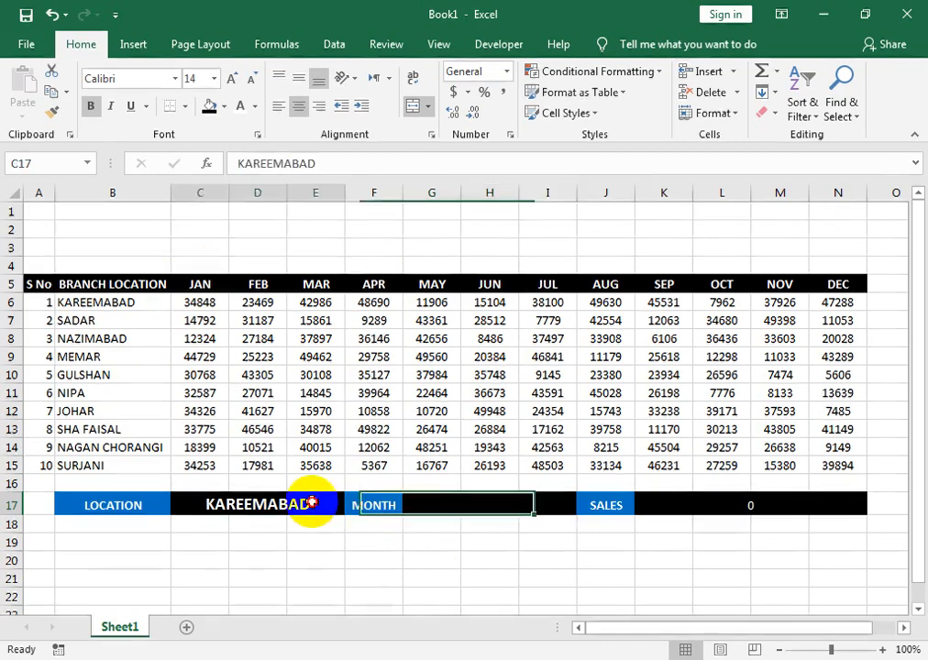
pyautogui.press('Delete')
# - Open data validation for the MONTH cell G17 and set it to allow a List
pyautogui.click(479, 502)
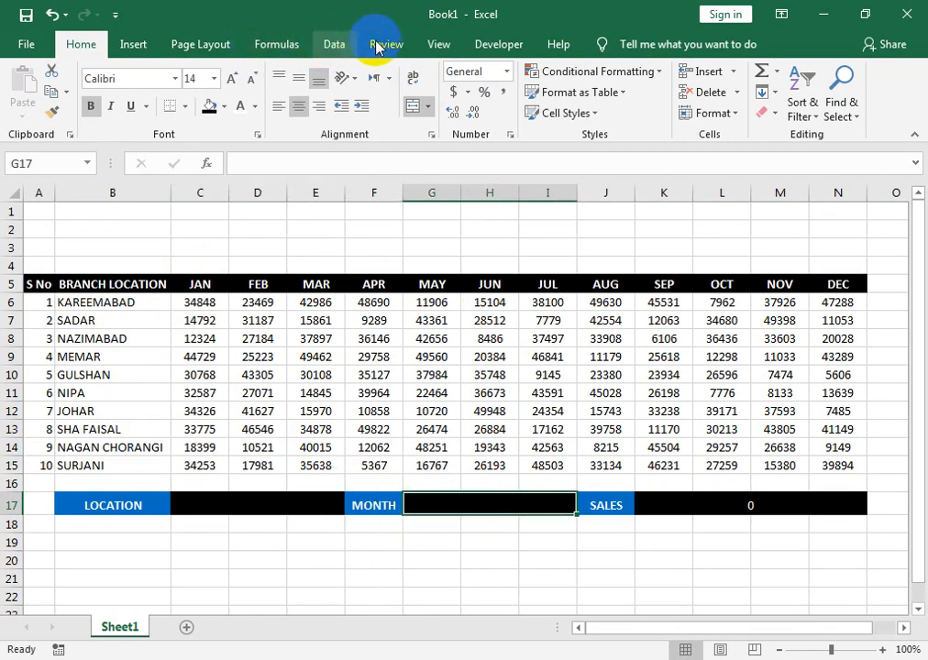
pyautogui.click(334, 44)
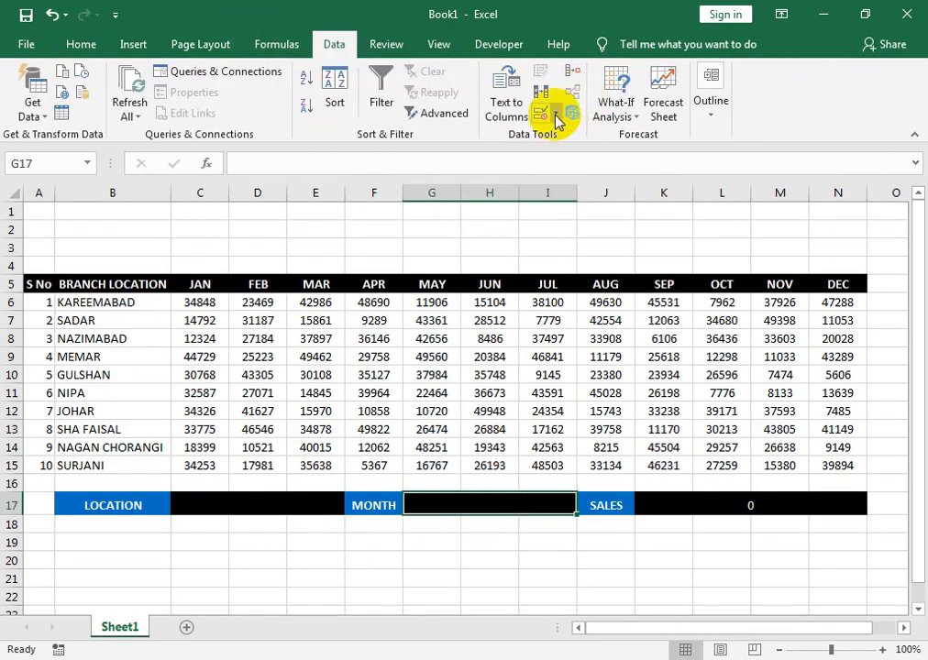
pyautogui.click(556, 120)
pyautogui.click(552, 134)
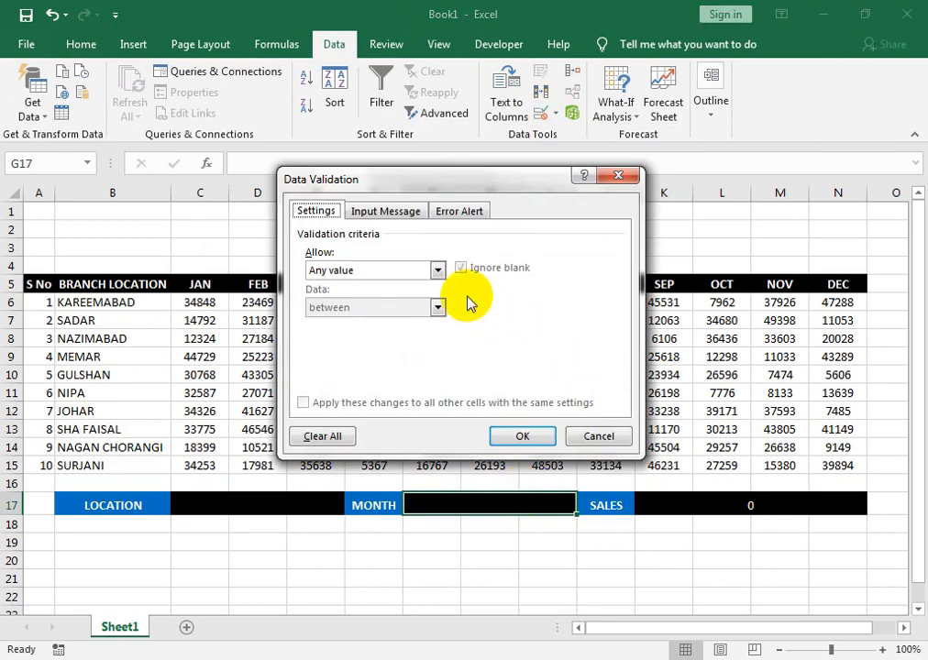
pyautogui.click(438, 269)
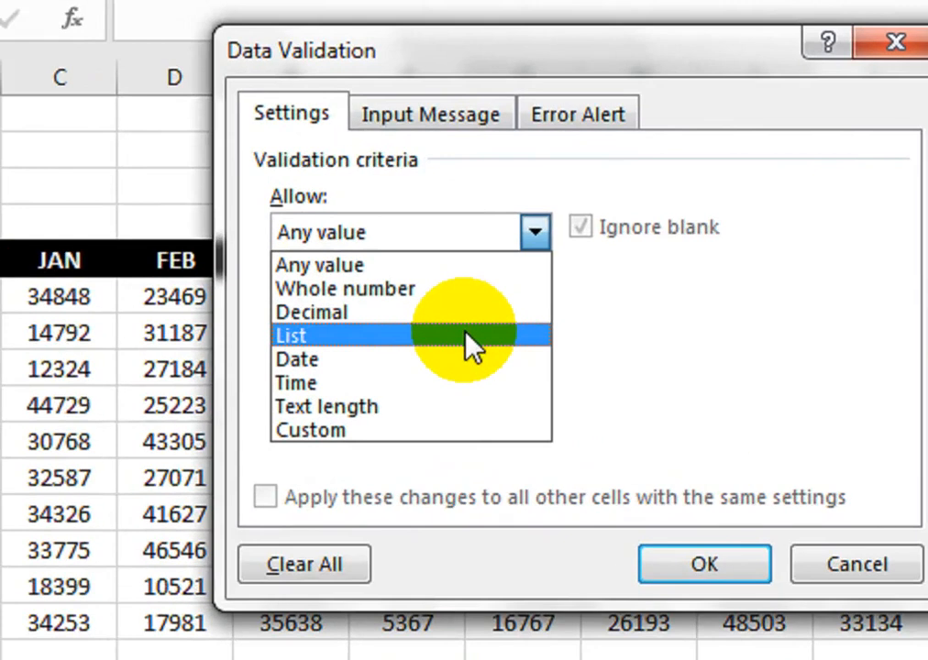
pyautogui.click(405, 323)
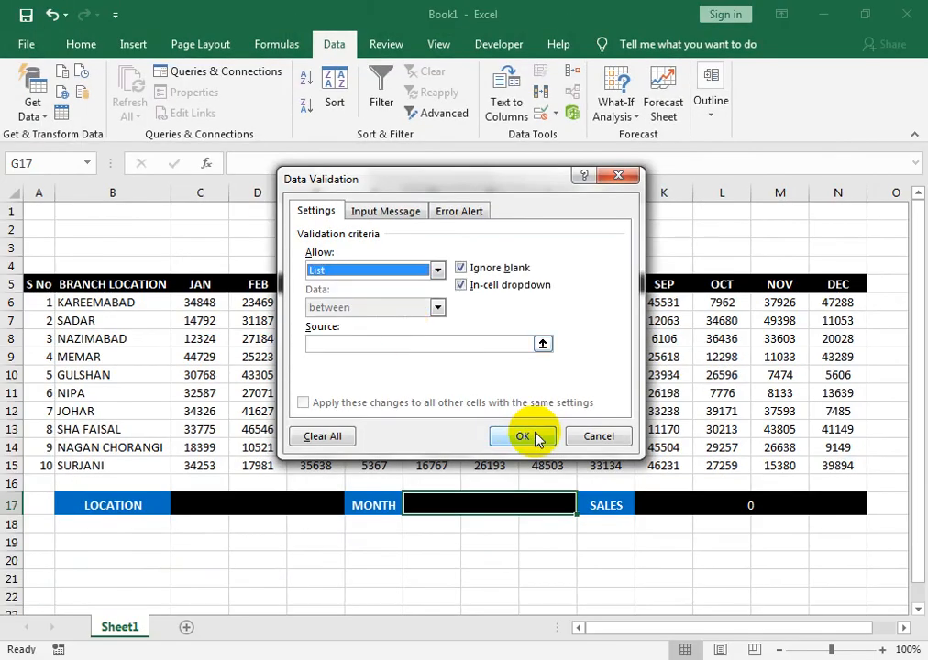
# - Use the JAN to DEC headers as the list source, apply the validation and choose MAY in the MONTH cell
pyautogui.click(490, 343)
pyautogui.moveTo(431, 170); pyautogui.dragTo(409, 415)
pyautogui.moveTo(172, 290); pyautogui.dragTo(822, 285)
pyautogui.moveTo(440, 470); pyautogui.dragTo(446, 353)
pyautogui.click(506, 598)
pyautogui.click(584, 506)
pyautogui.click(507, 568)
# - Apply List data validation to the LOCATION cell C17 with the branch names in B6:B15 as the source
pyautogui.click(305, 505)
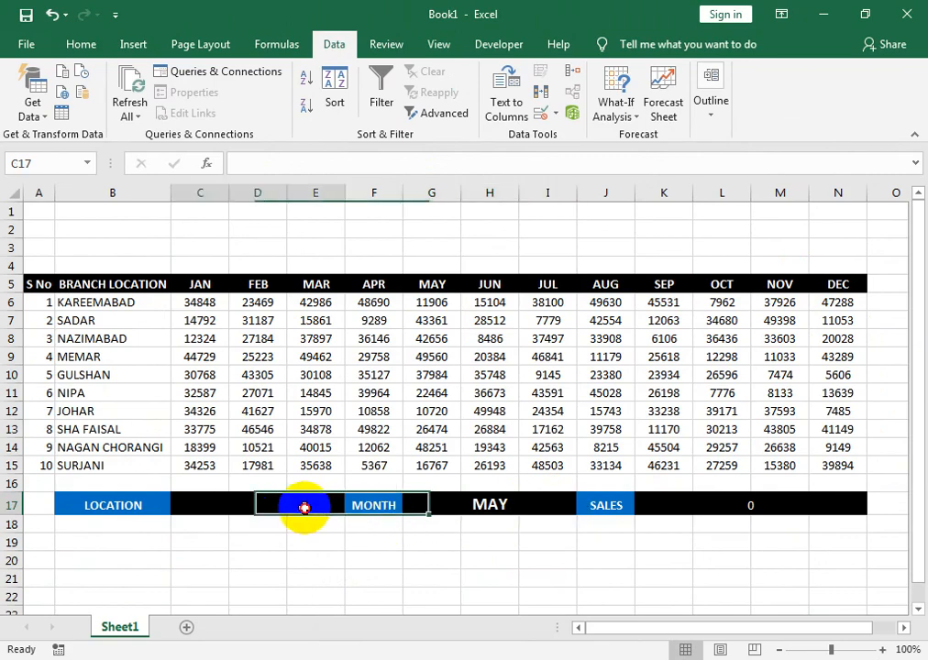
pyautogui.click(554, 114)
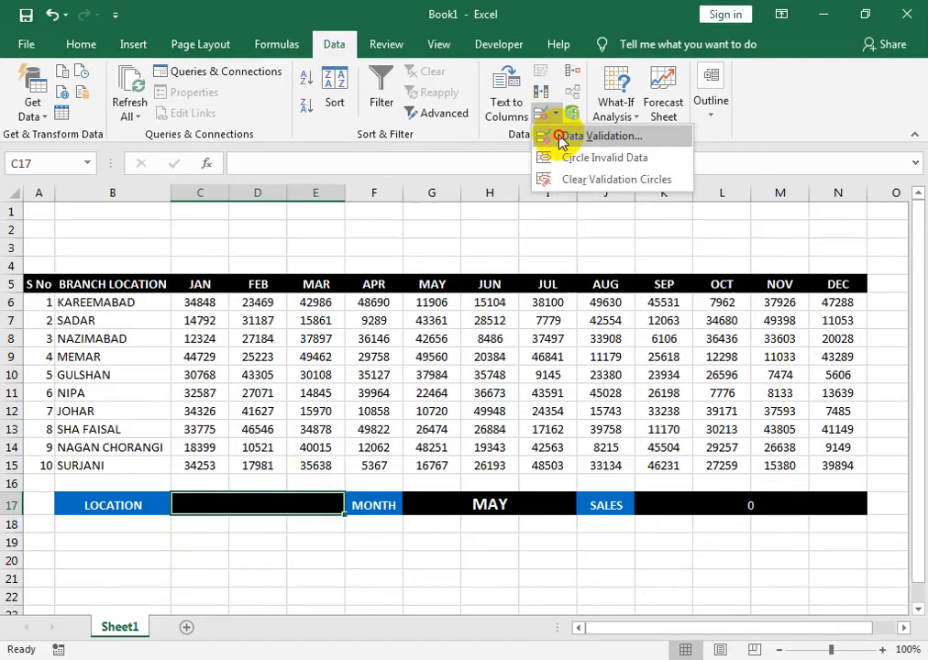
pyautogui.click(569, 136)
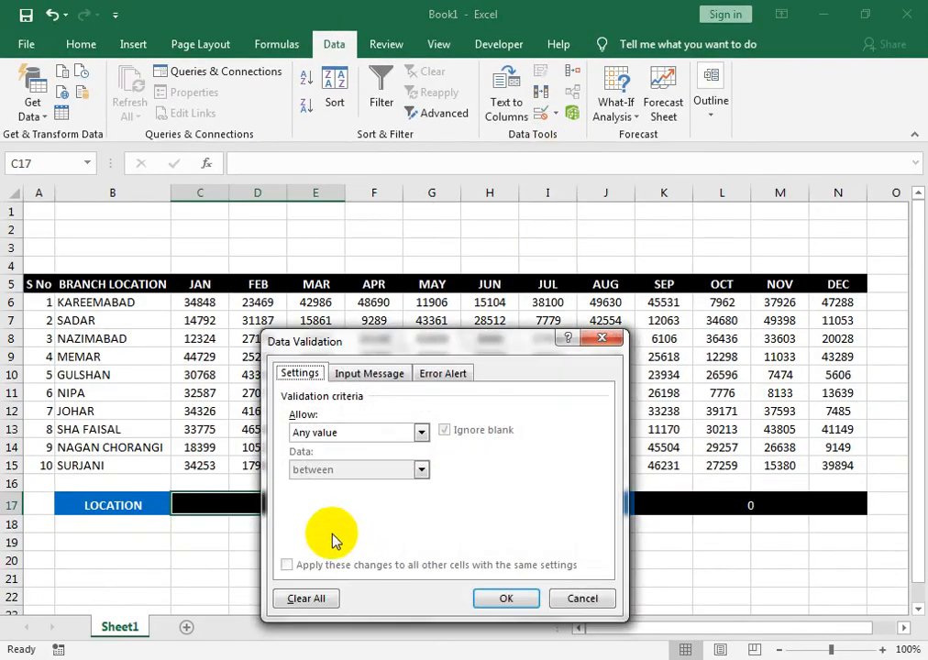
pyautogui.click(376, 434)
pyautogui.click(358, 479)
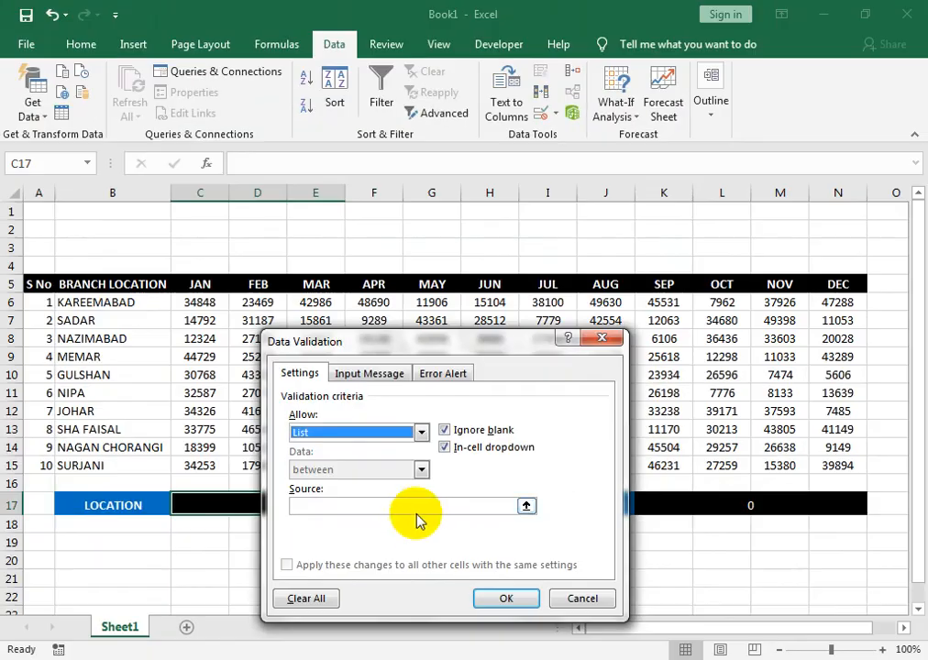
pyautogui.click(402, 504)
pyautogui.moveTo(117, 303); pyautogui.dragTo(128, 464)
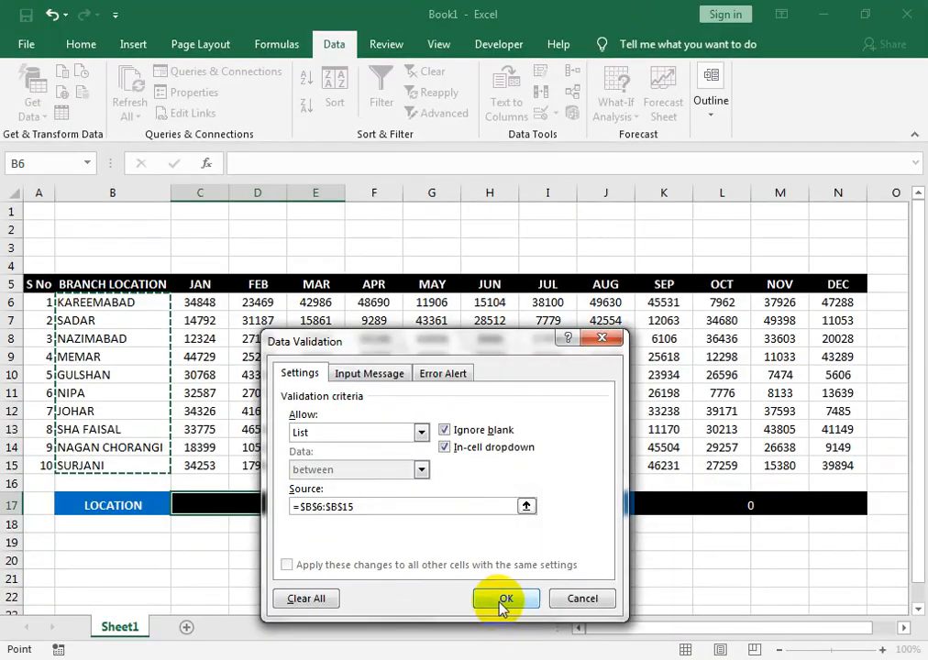
pyautogui.click(501, 602)
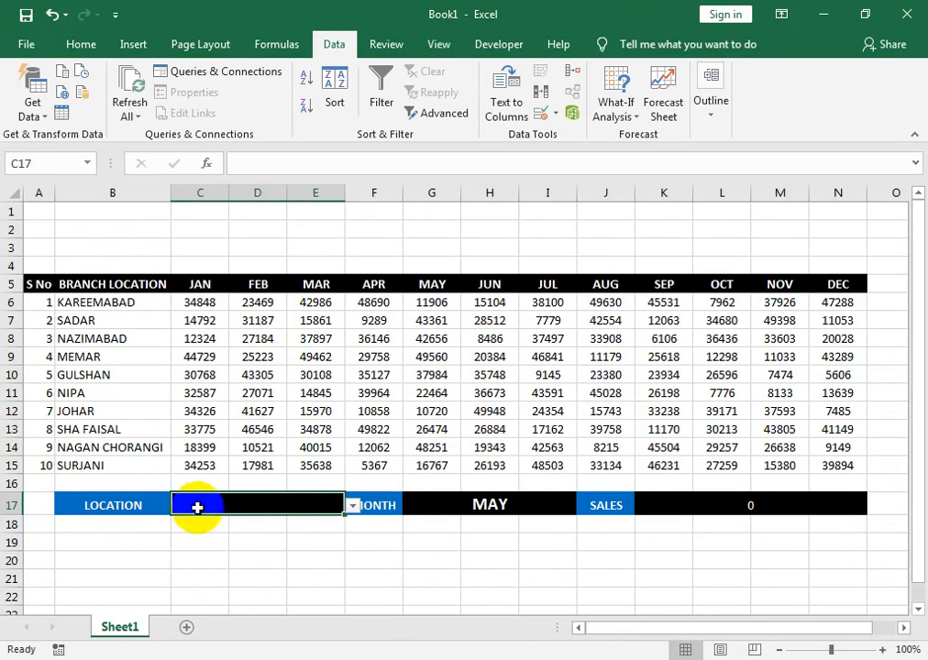
# - Choose NAZIMABAD in the LOCATION drop-down and check the SALES result against that branch's MAY figure
pyautogui.click(353, 506)
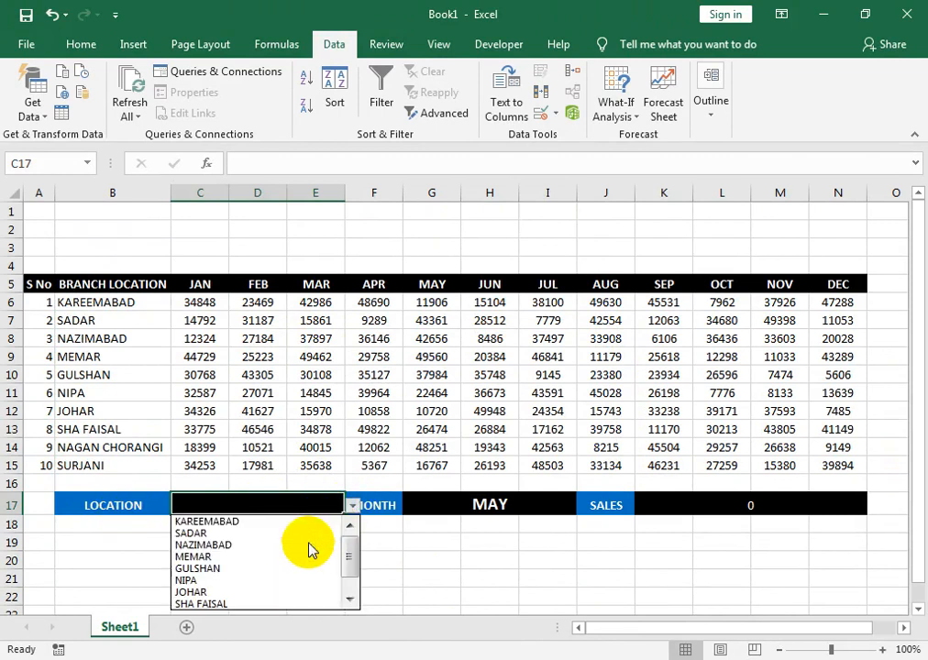
pyautogui.click(308, 546)
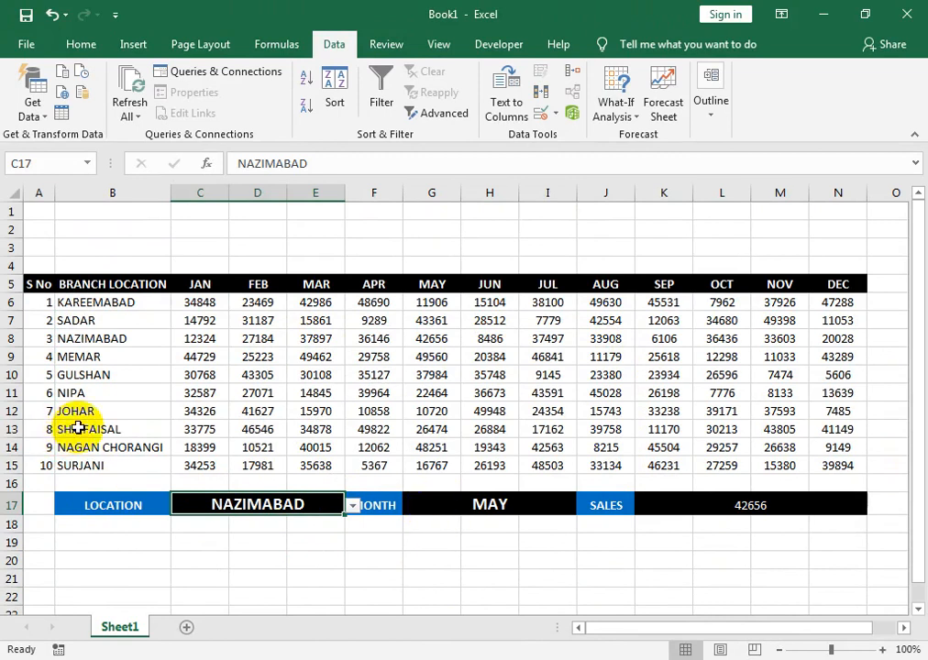
pyautogui.click(799, 505)
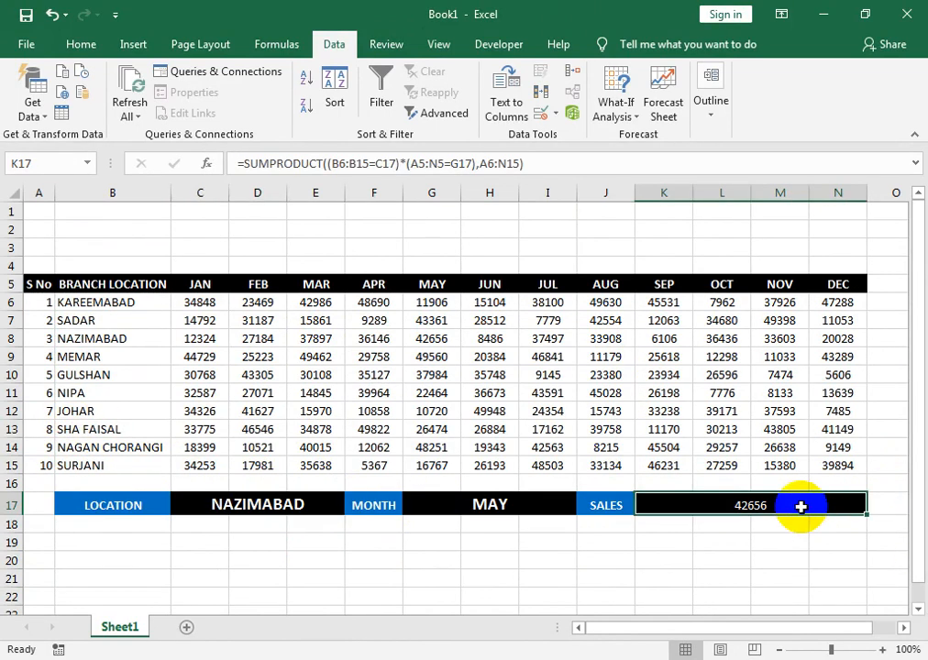
pyautogui.click(442, 345)
# - Choose KAREEMABAD from the LOCATION drop-down list in C17
pyautogui.click(221, 502)
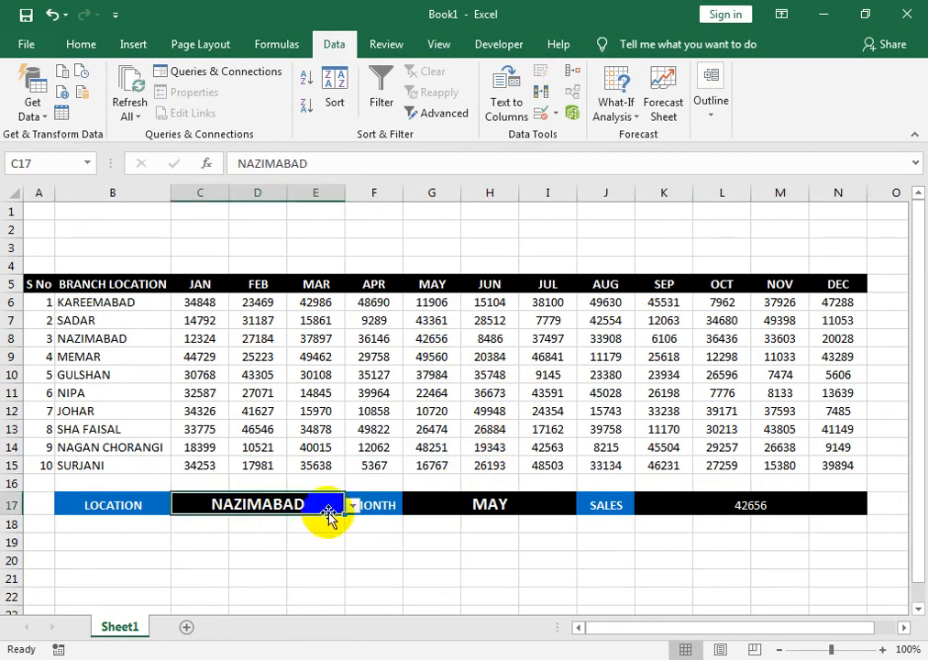
pyautogui.click(352, 507)
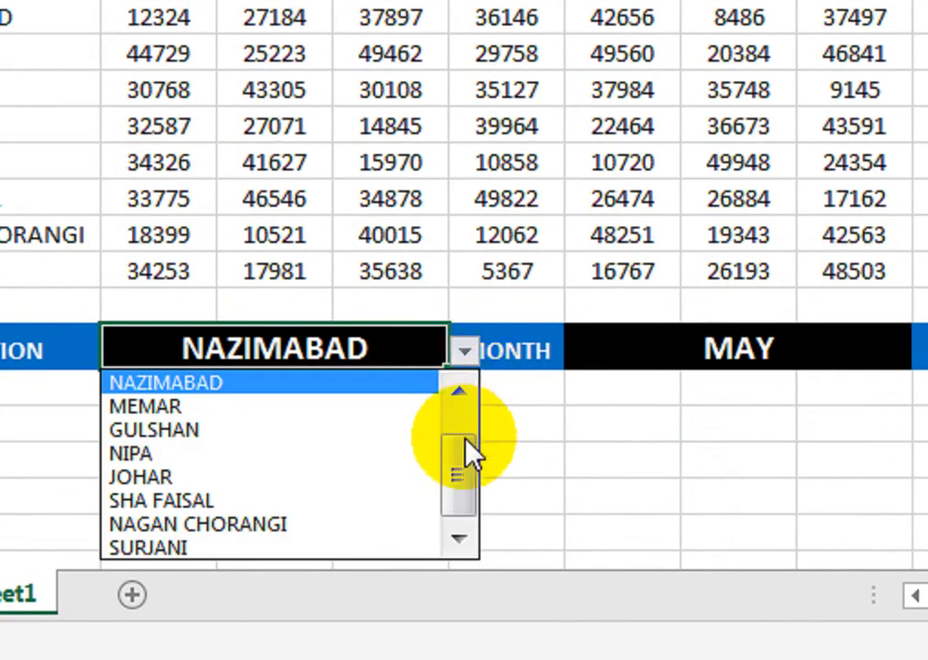
pyautogui.moveTo(353, 552); pyautogui.dragTo(349, 522)
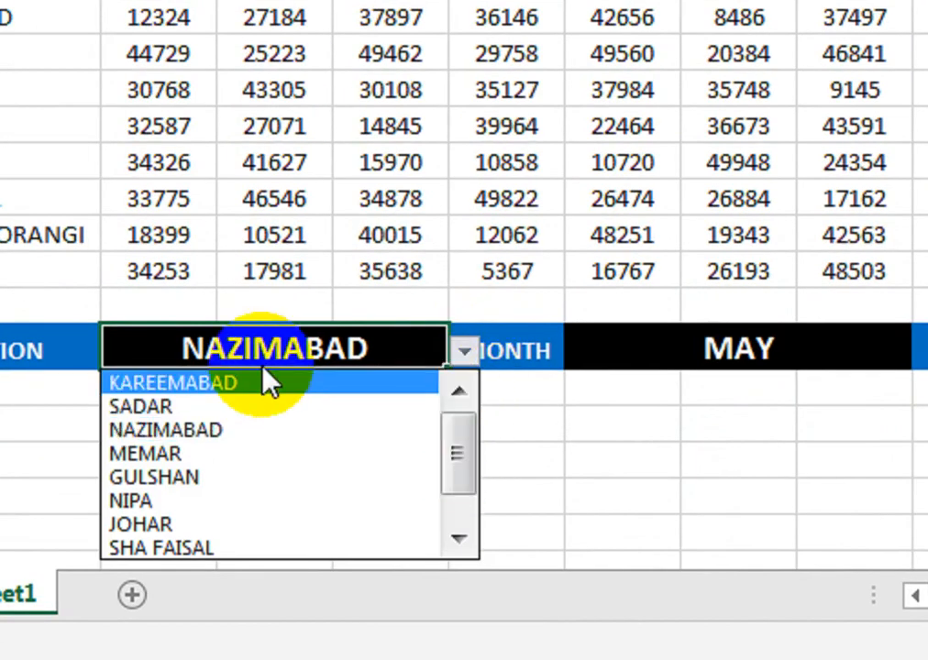
pyautogui.click(265, 356)
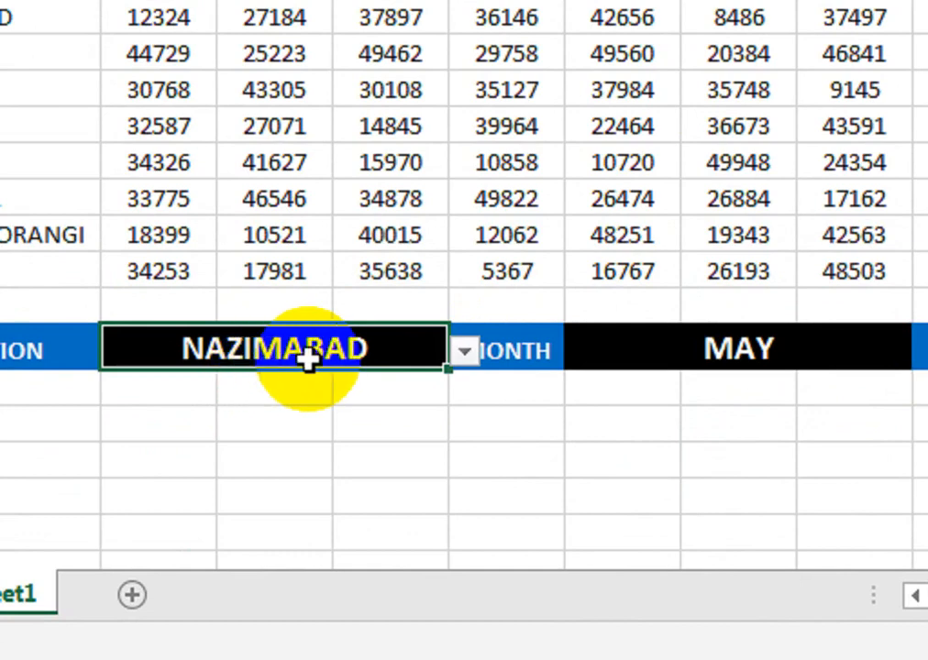
pyautogui.click(475, 360)
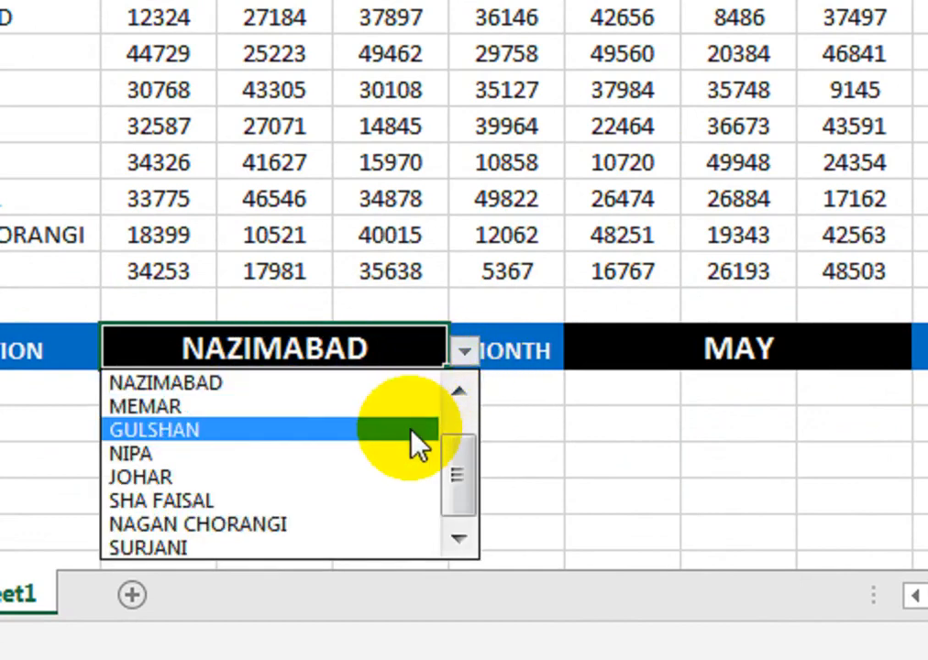
pyautogui.moveTo(460, 480); pyautogui.dragTo(379, 396)
pyautogui.click(378, 397)
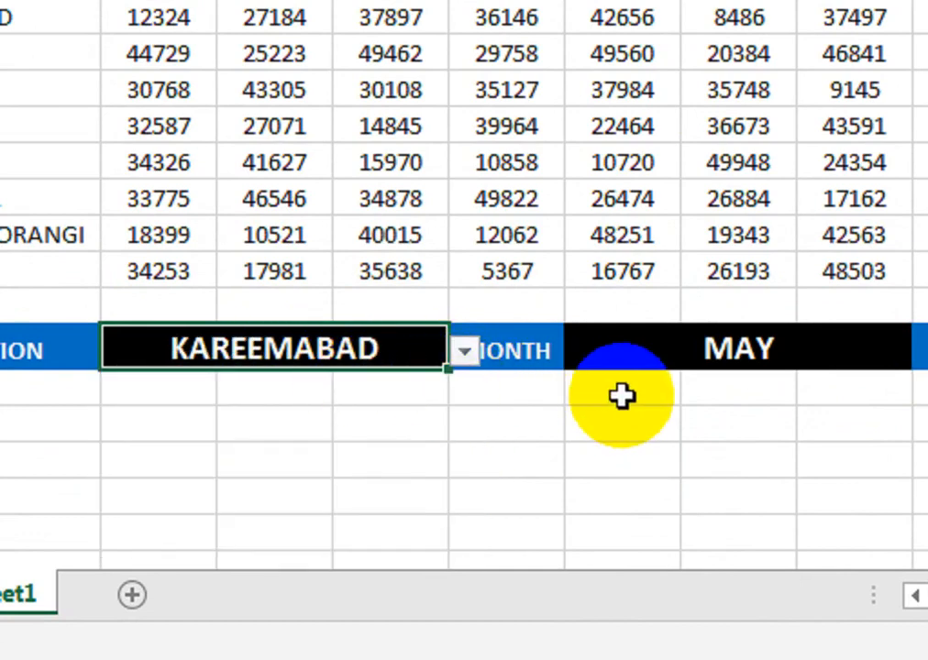
# - Choose JAN in the MONTH drop-down and check the SALES result against KAREEMABAD's JAN figure in C6
pyautogui.click(790, 352)
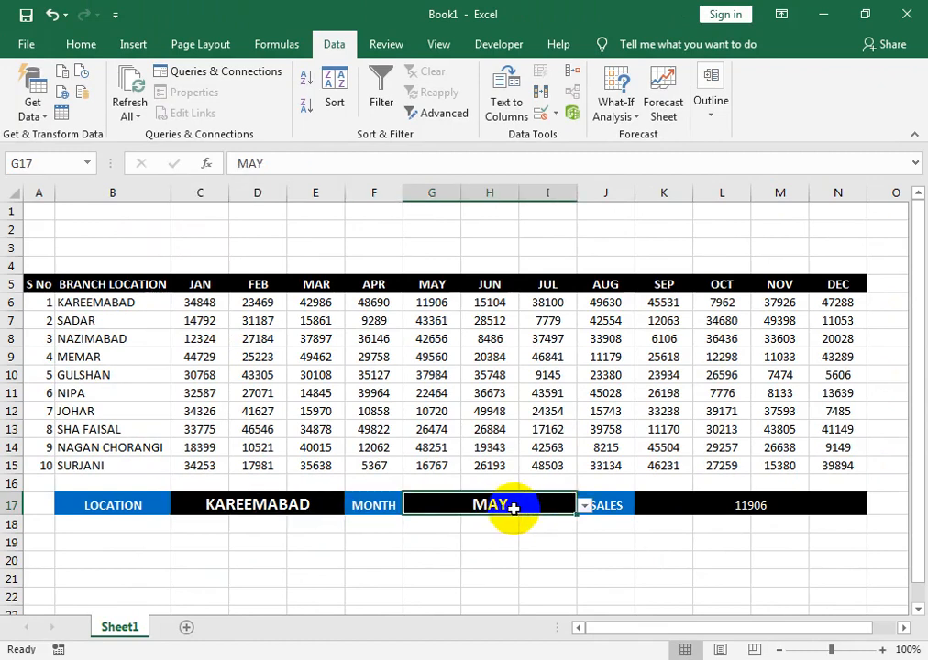
pyautogui.click(584, 506)
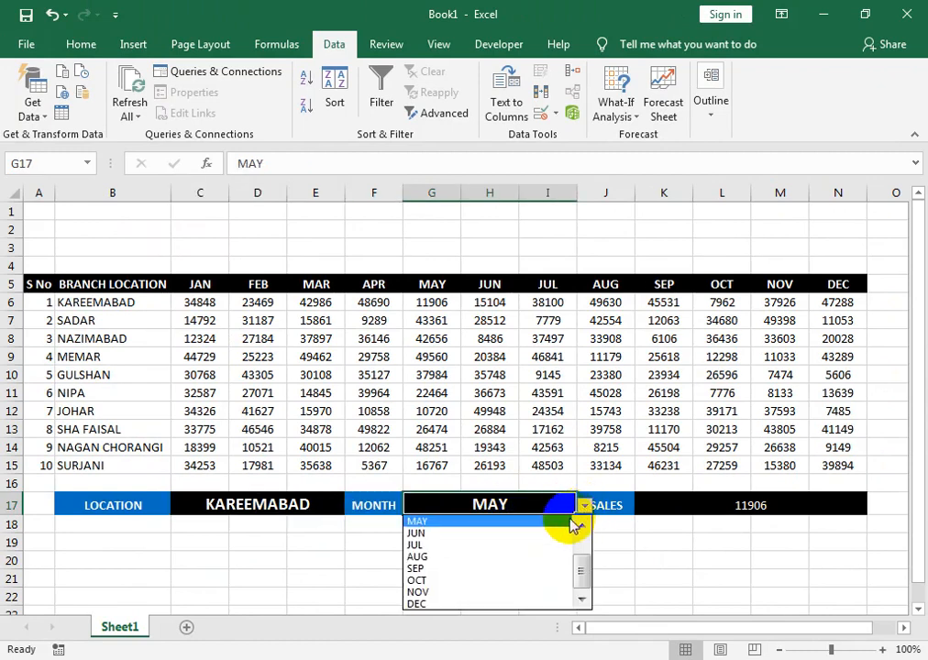
pyautogui.moveTo(583, 573); pyautogui.dragTo(563, 528)
pyautogui.click(563, 523)
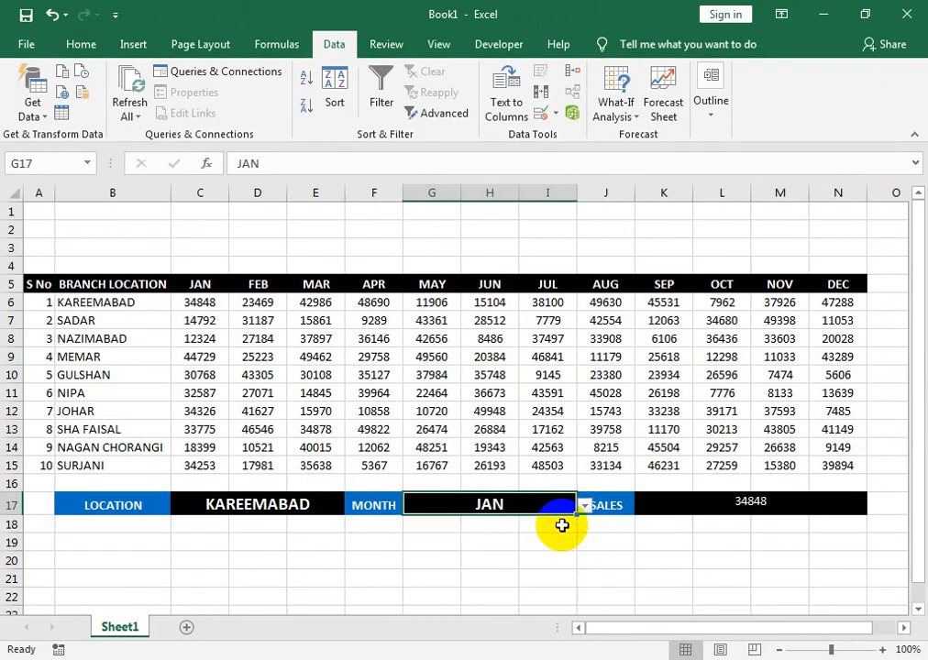
pyautogui.click(201, 302)
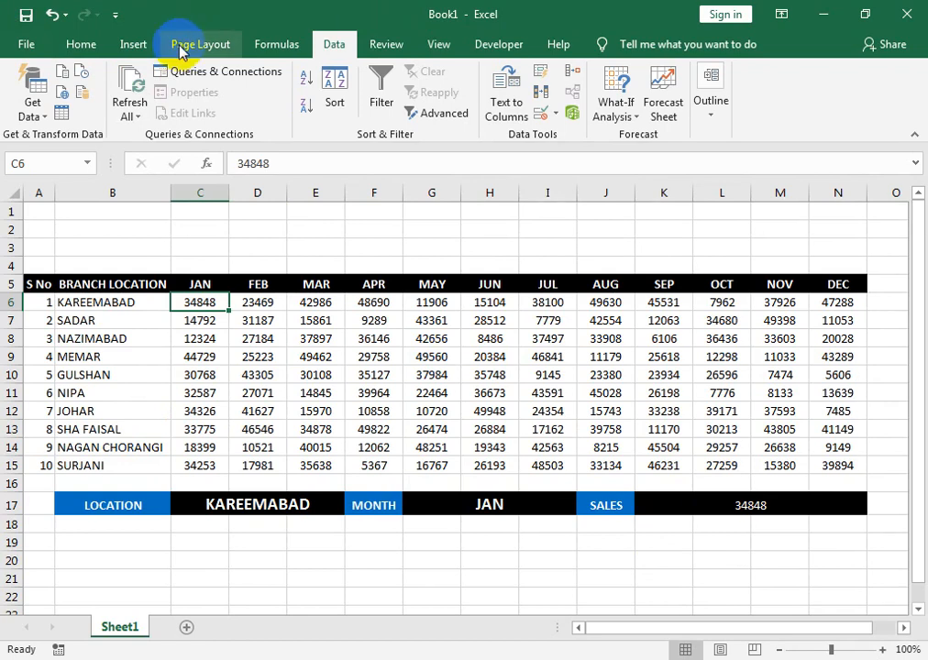
# - Insert a black WordArt title with a white outline and shadow reading DATA HANDLING WITH SUMPRODUCT
pyautogui.scroll(3, 734, 117)
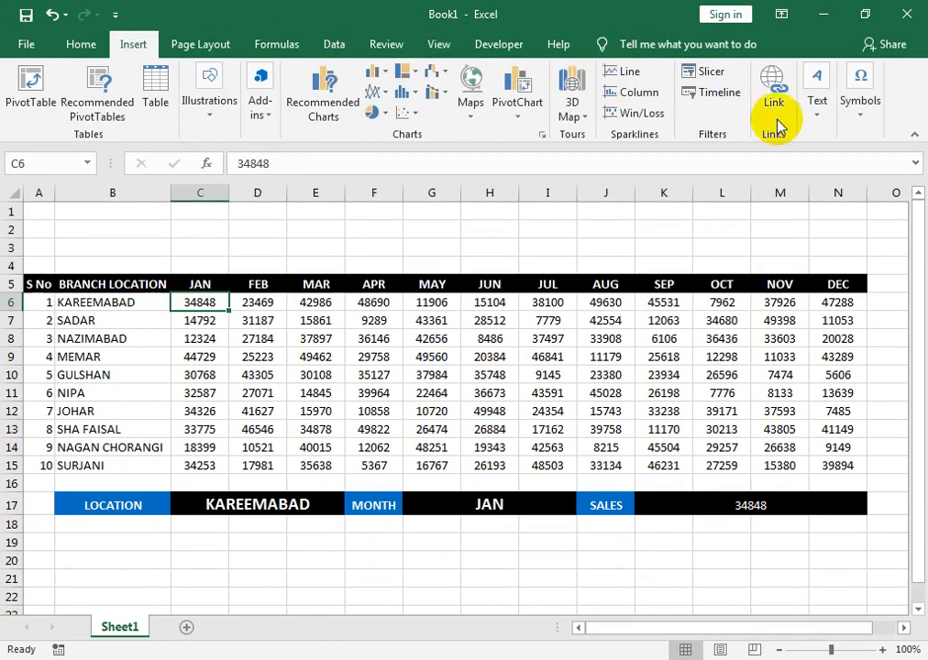
pyautogui.click(817, 102)
pyautogui.click(809, 190)
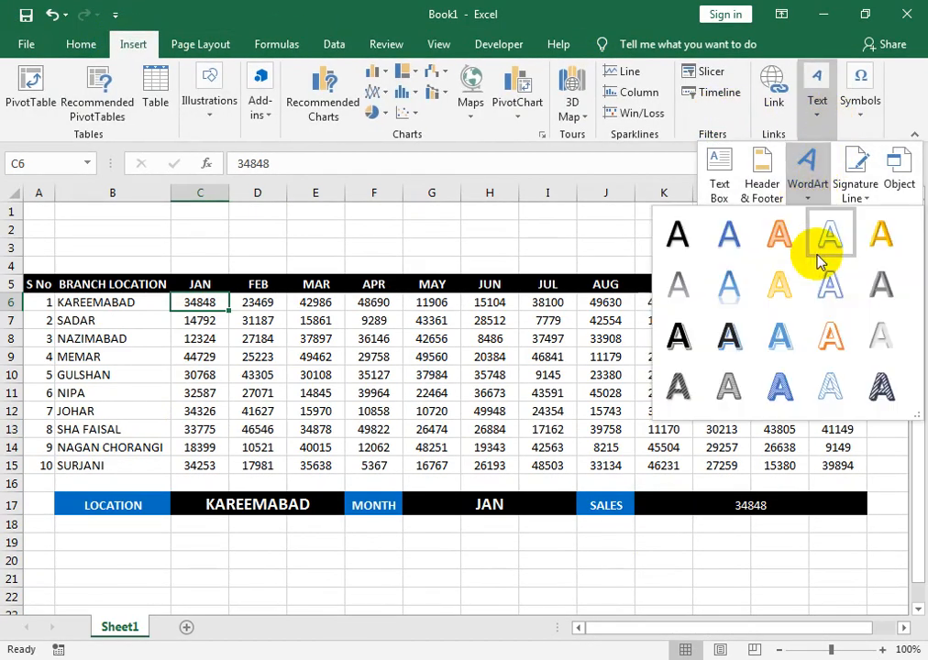
pyautogui.click(703, 348)
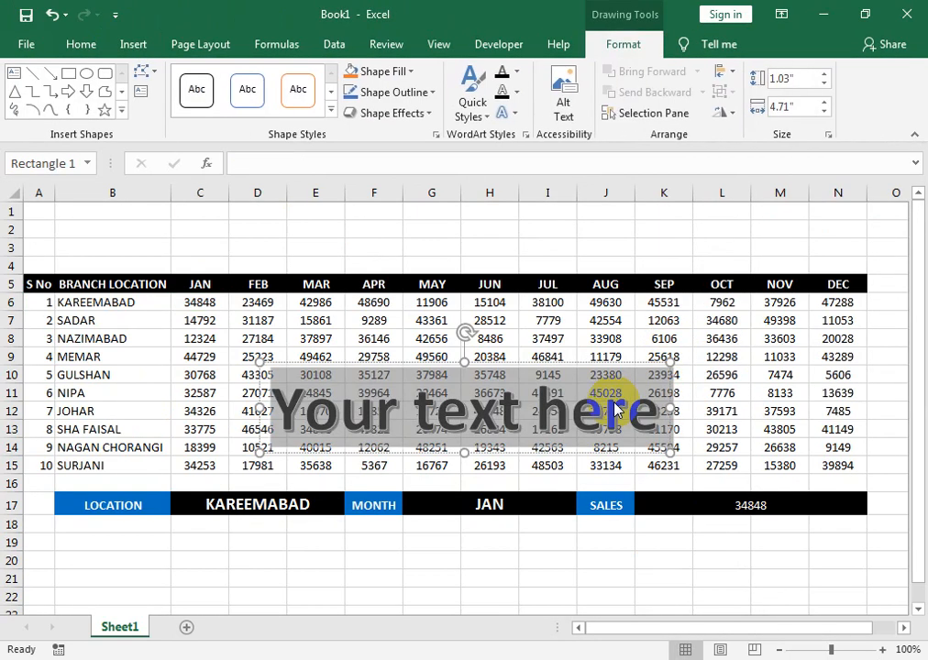
pyautogui.write('DATA')
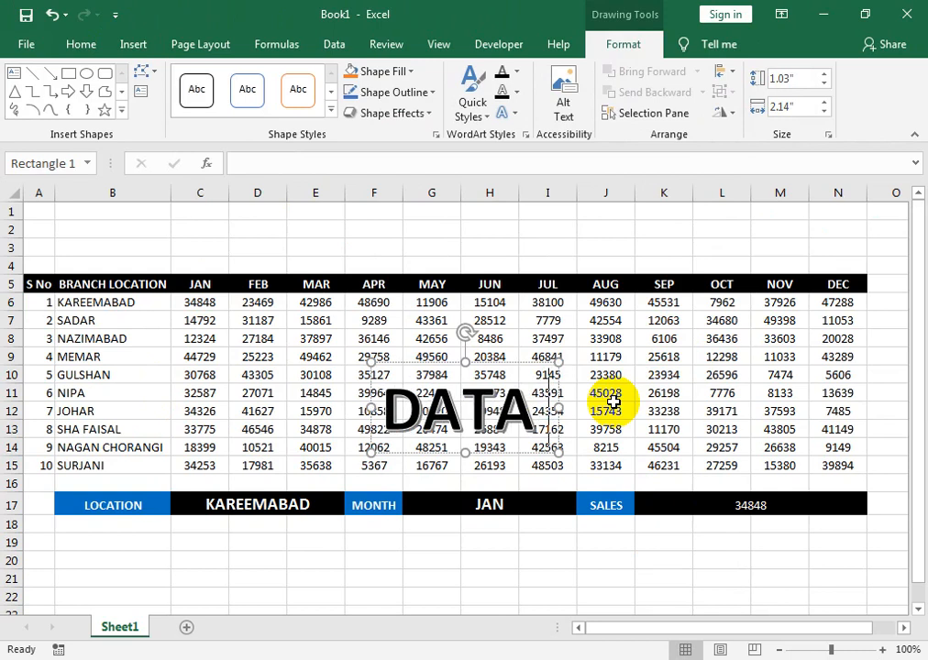
pyautogui.write(' HANDLI')
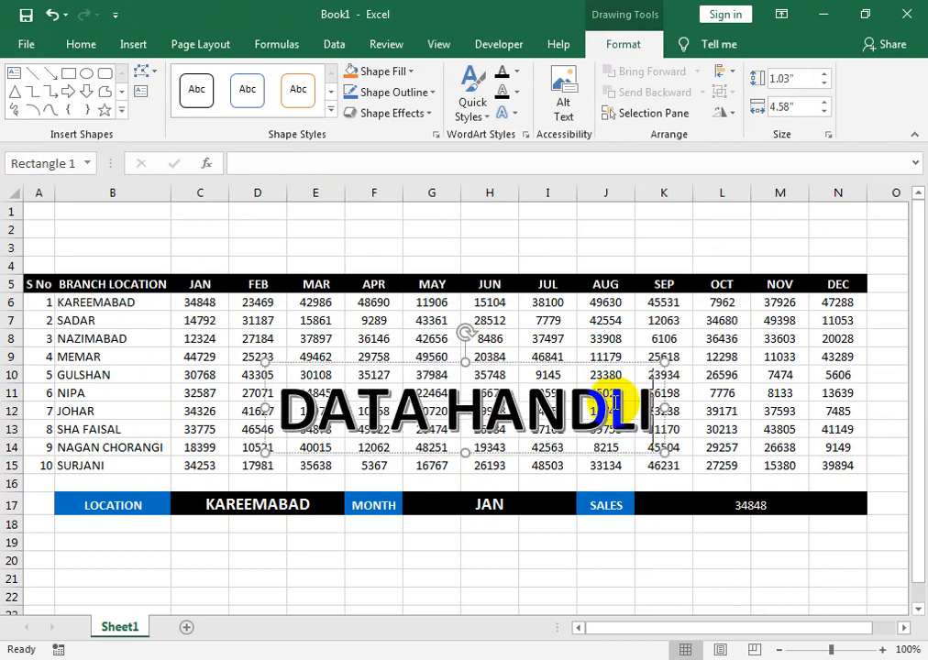
pyautogui.write('NG WIT')
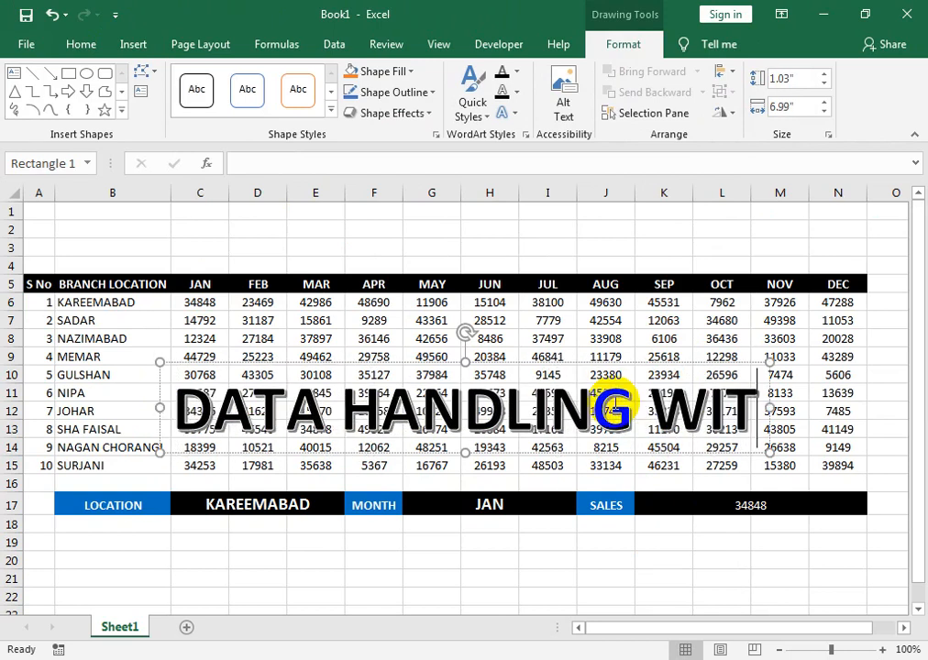
pyautogui.write('H SU')
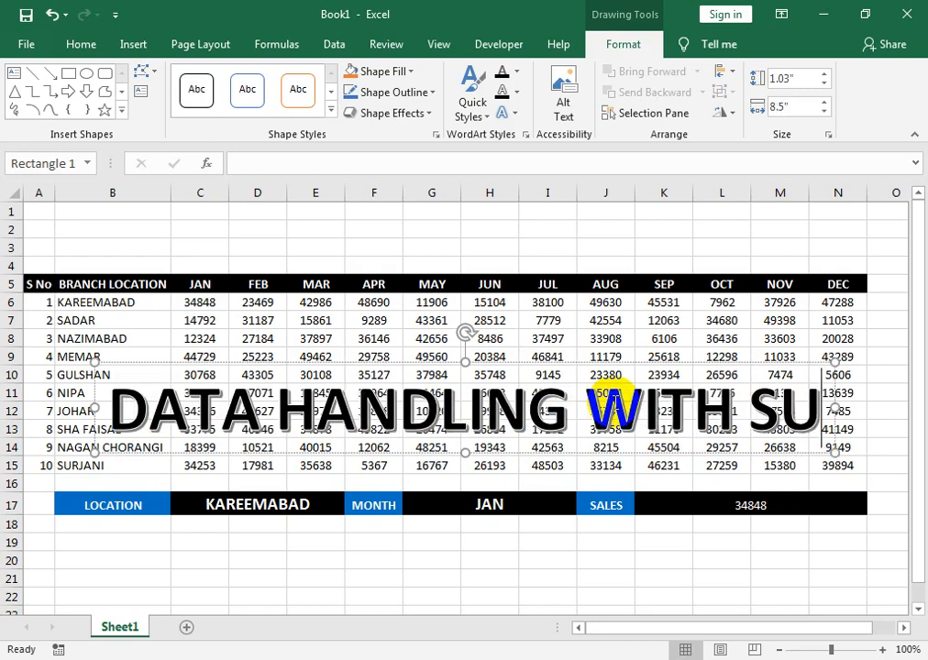
pyautogui.write('MPRODU')
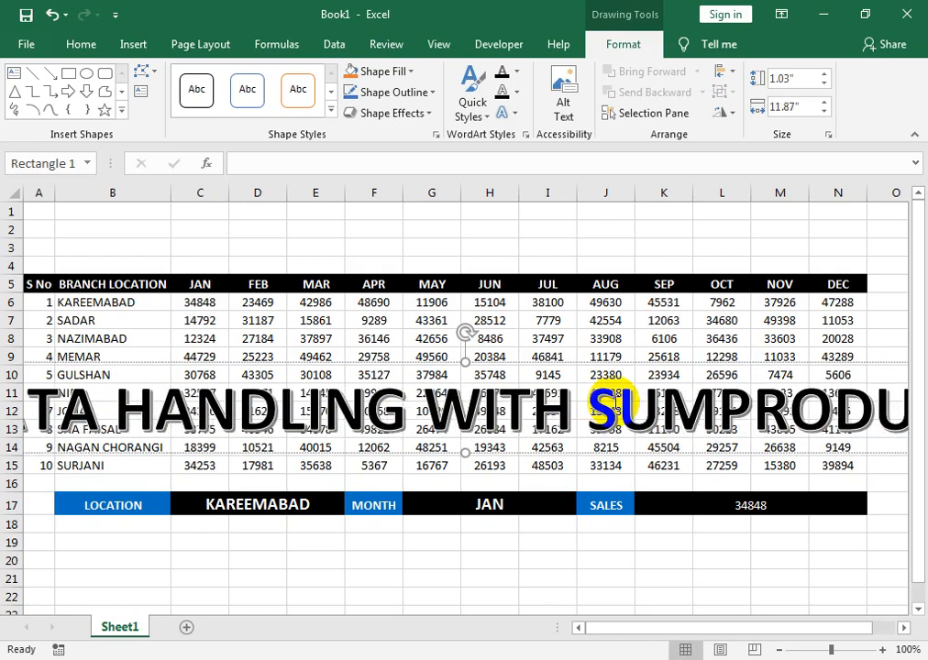
# - Reduce the font size of the whole WordArt title to 44
pyautogui.hotkey('ctrl', 'a')
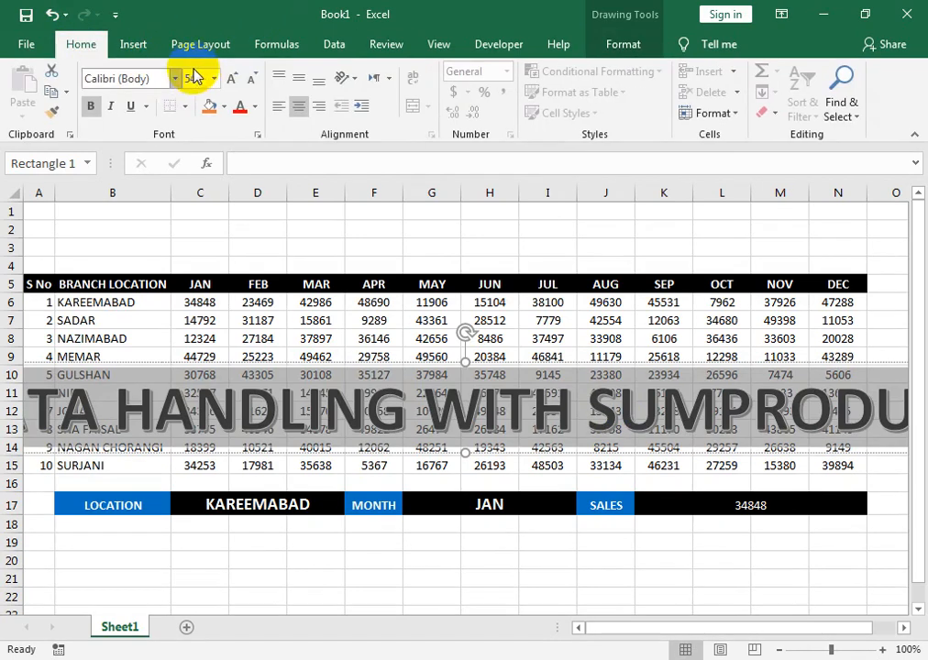
pyautogui.click(250, 79)
pyautogui.click(249, 79)
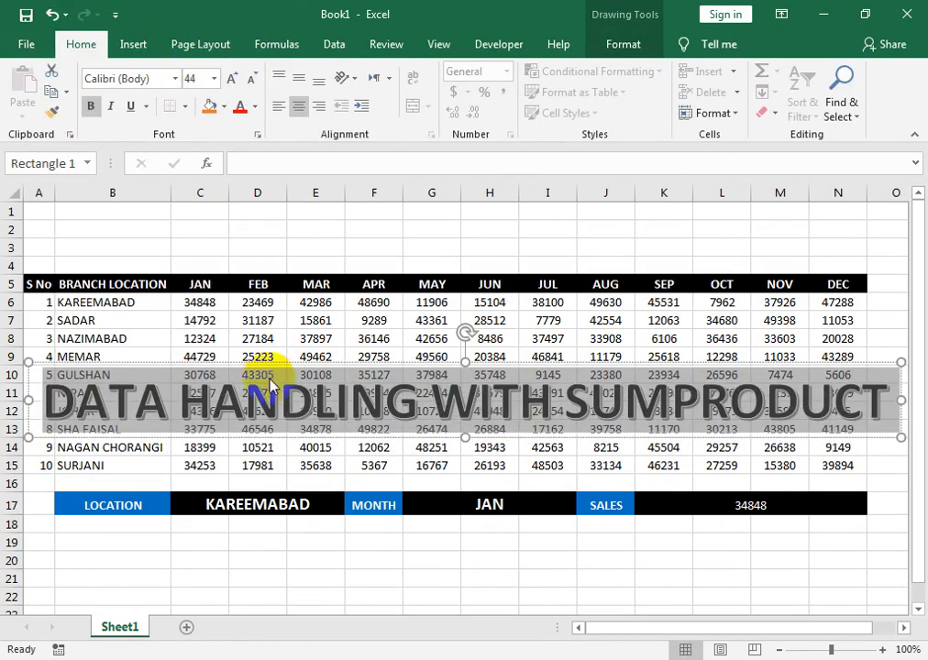
pyautogui.moveTo(270, 362); pyautogui.dragTo(245, 190)
pyautogui.hotkey('ctrl', 'z')
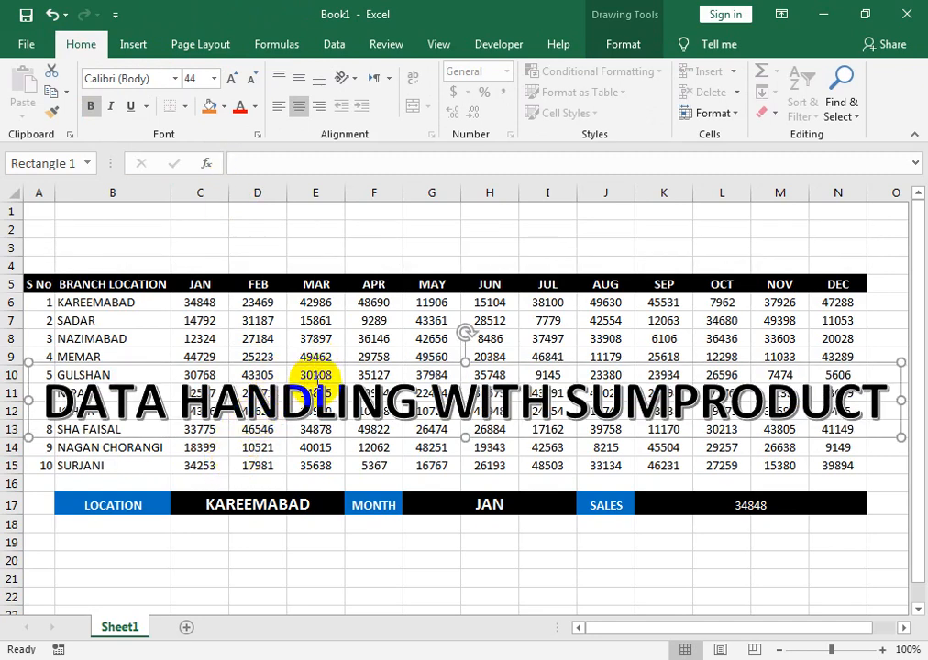
pyautogui.moveTo(316, 363); pyautogui.dragTo(311, 197)
pyautogui.hotkey('ctrl', 'z')
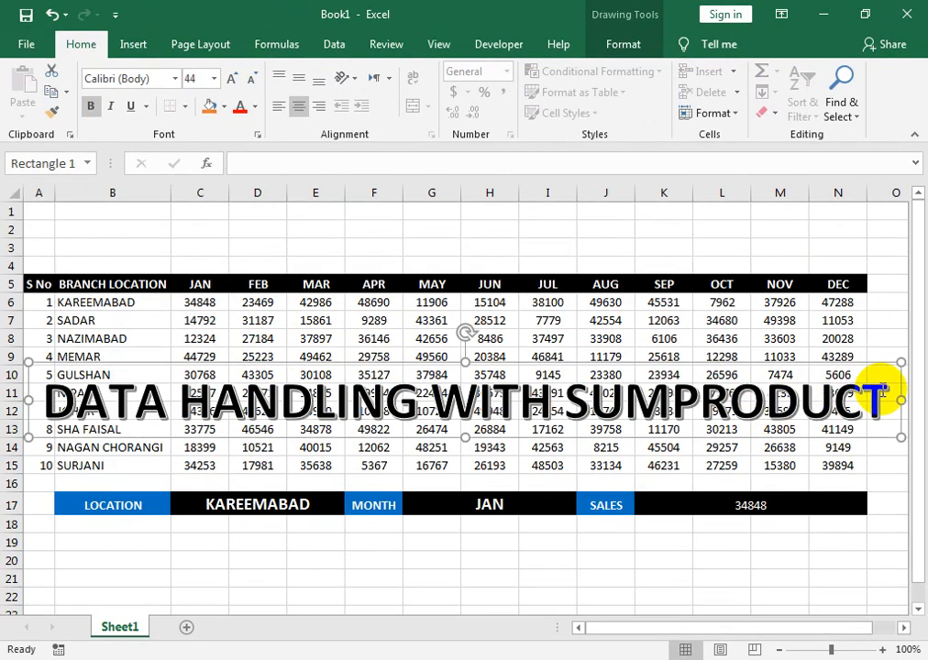
# - Move the WordArt title into rows 1 to 4 above the table and apply the Subtle Effect - Gold, Accent 4 shape style
pyautogui.moveTo(547, 431); pyautogui.dragTo(521, 273)
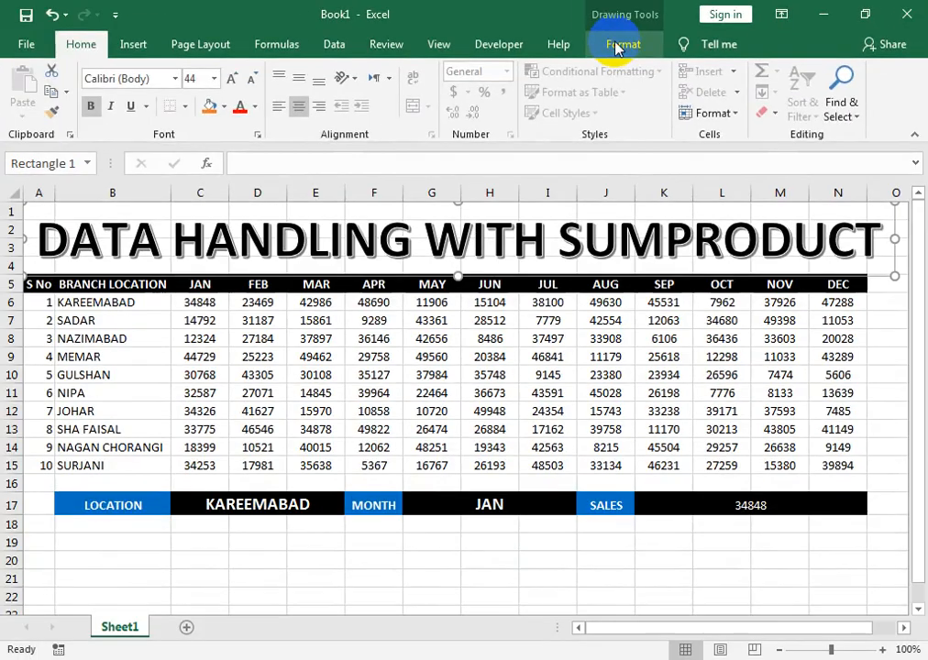
pyautogui.click(620, 46)
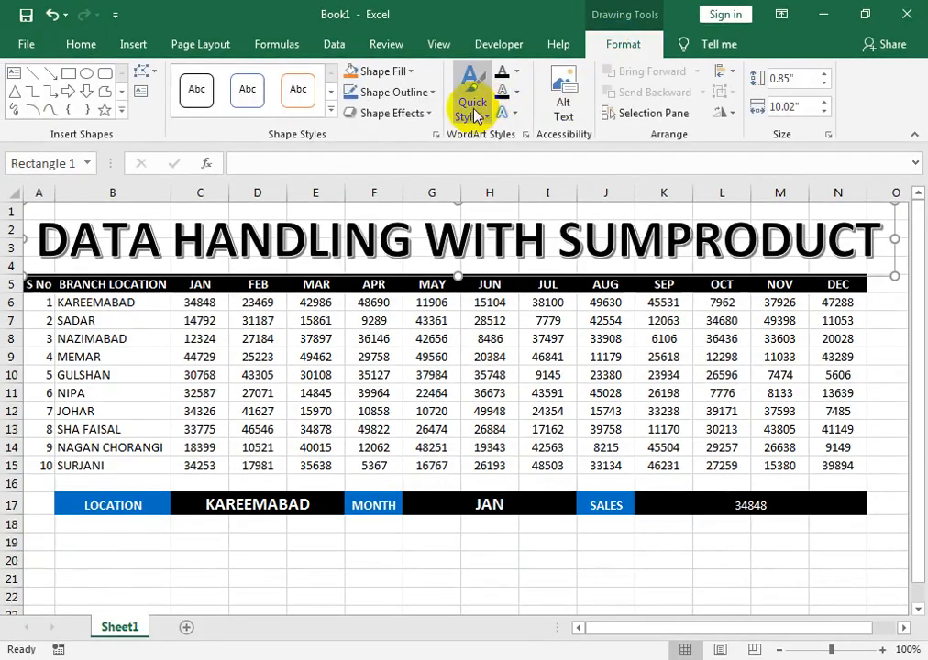
pyautogui.click(331, 111)
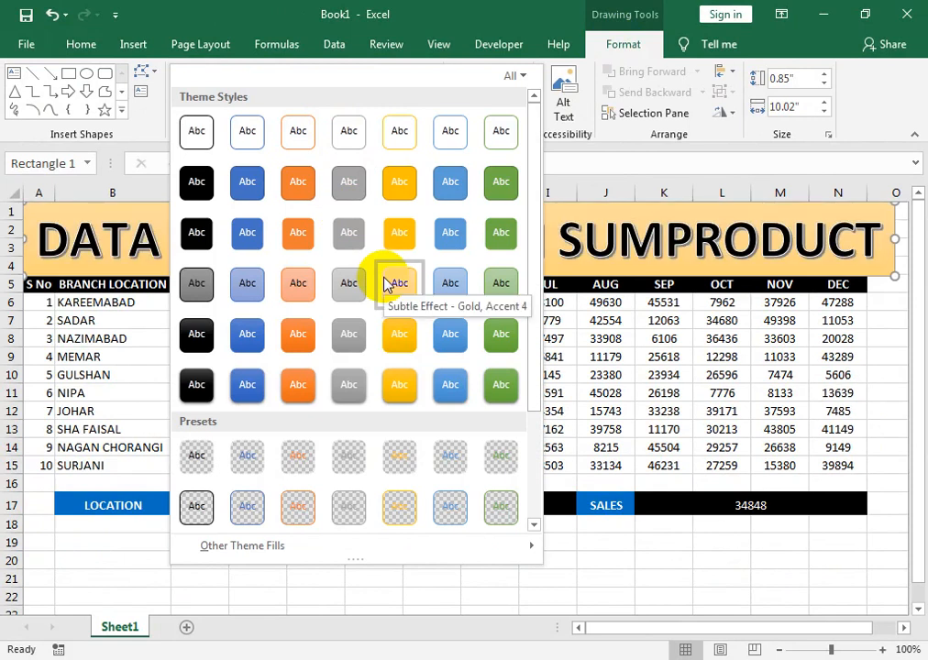
pyautogui.click(386, 282)
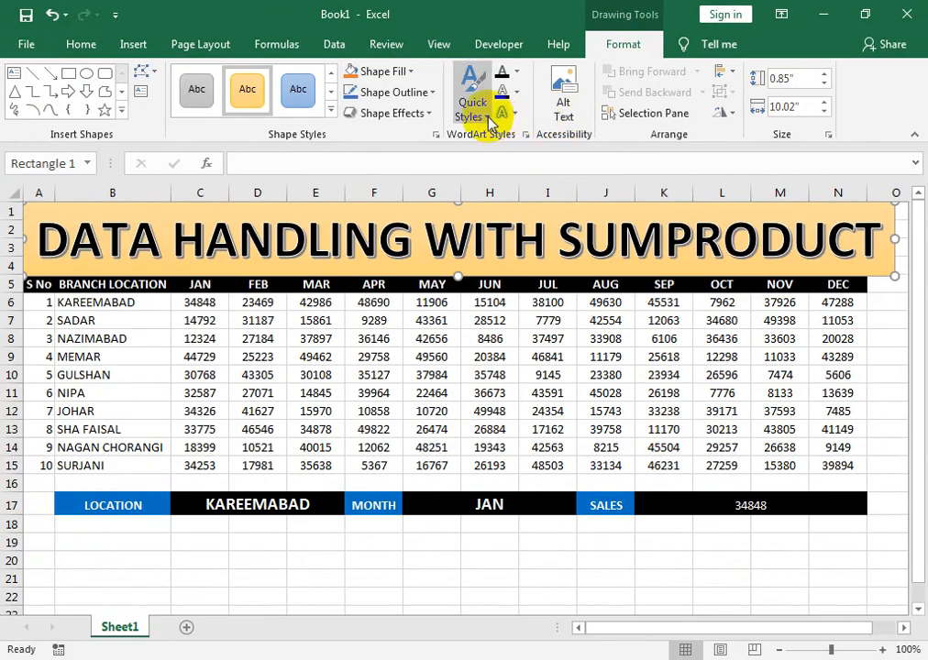
# - Apply the black WordArt quick style with white outline and shadow to the title, and set its text outline to black
pyautogui.click(491, 120)
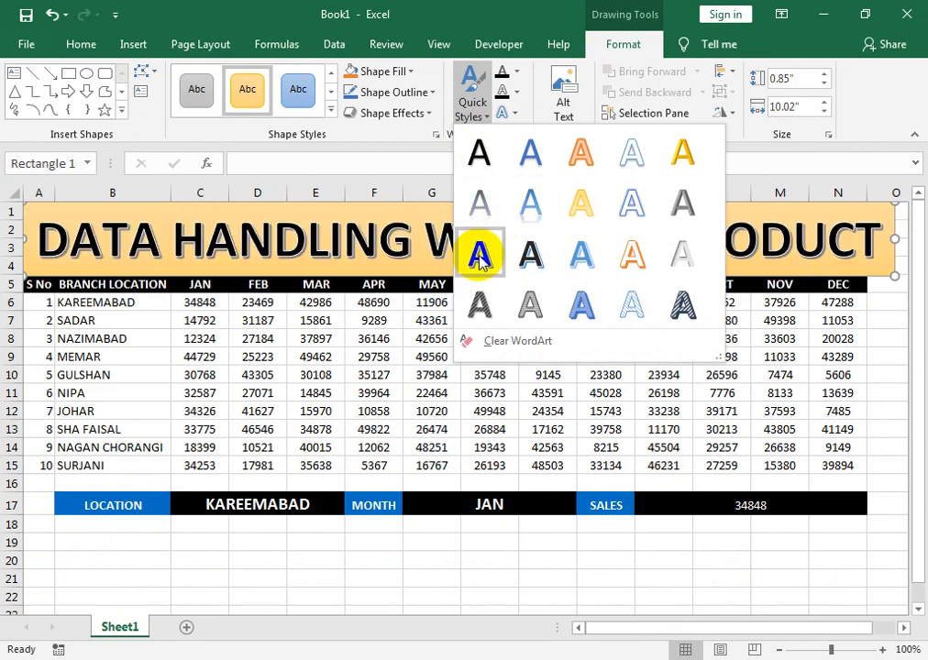
pyautogui.click(475, 261)
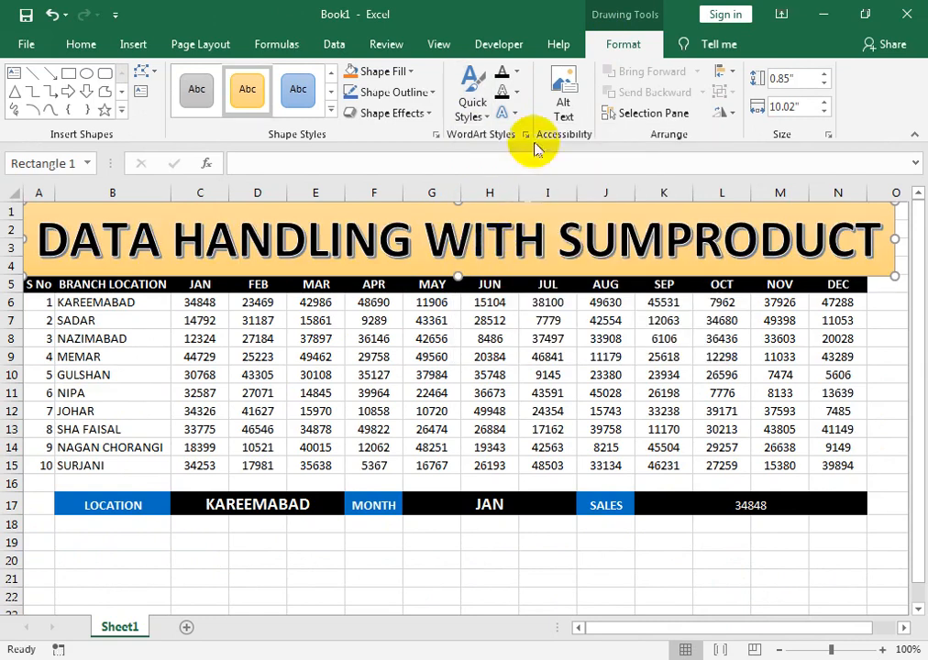
pyautogui.click(517, 92)
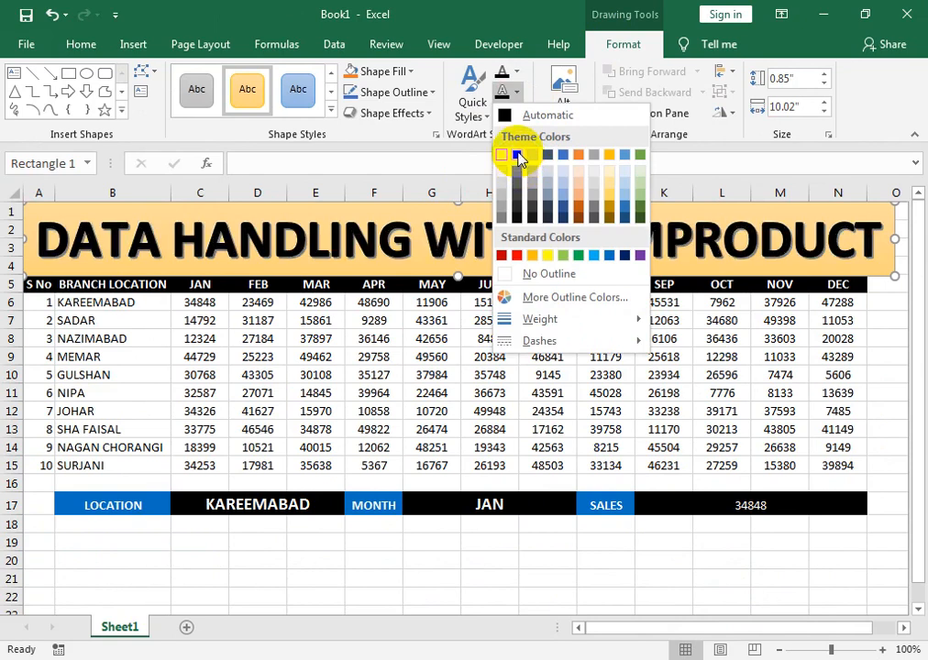
pyautogui.click(518, 157)
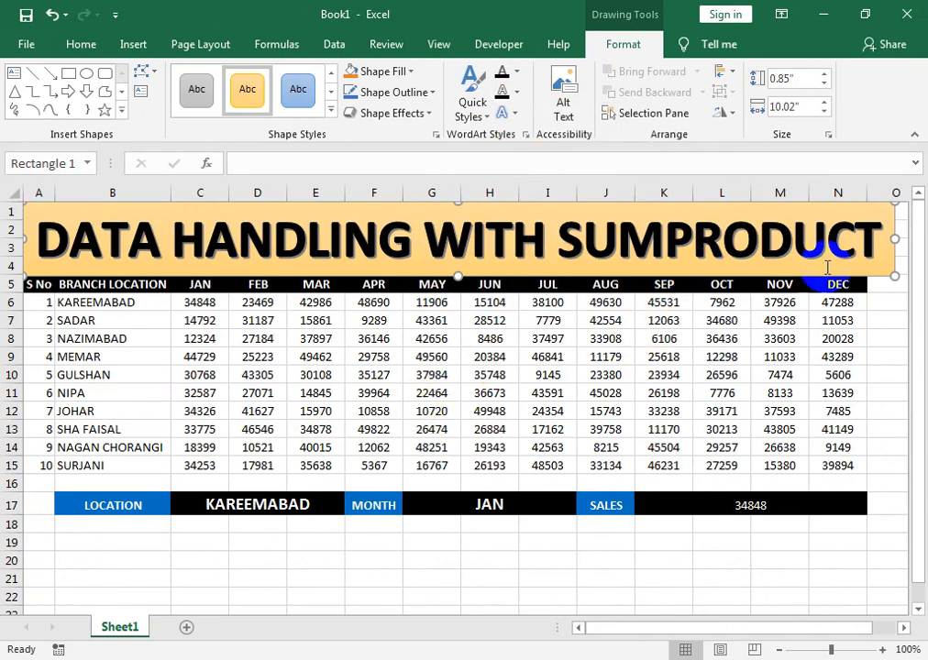
# - Zoom the sheet to fit the range A1:O17 and select the WordArt title
pyautogui.moveTo(901, 501); pyautogui.dragTo(7, 187)
pyautogui.click(438, 44)
pyautogui.click(458, 102)
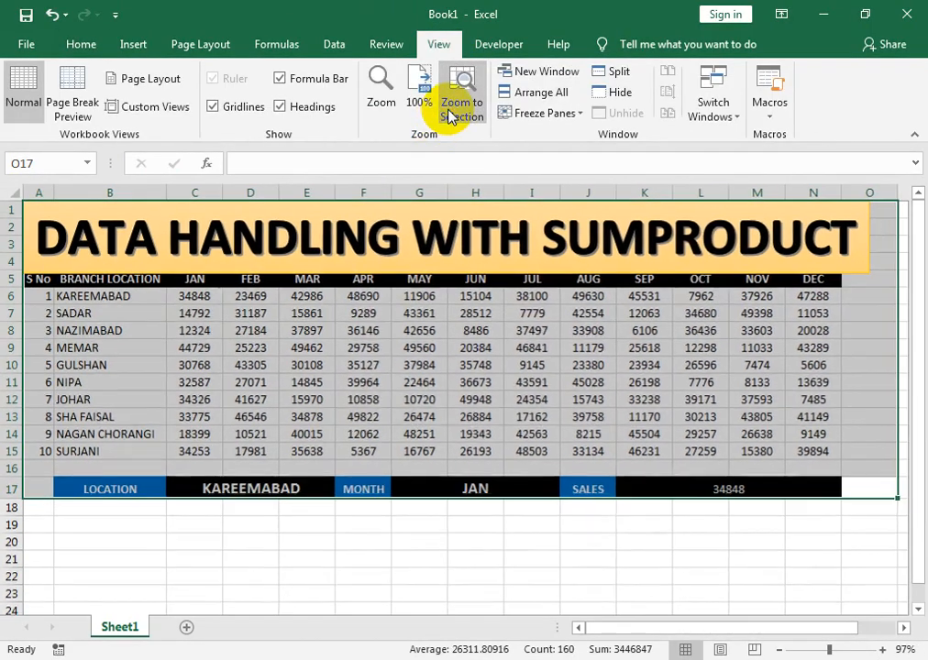
pyautogui.click(563, 273)
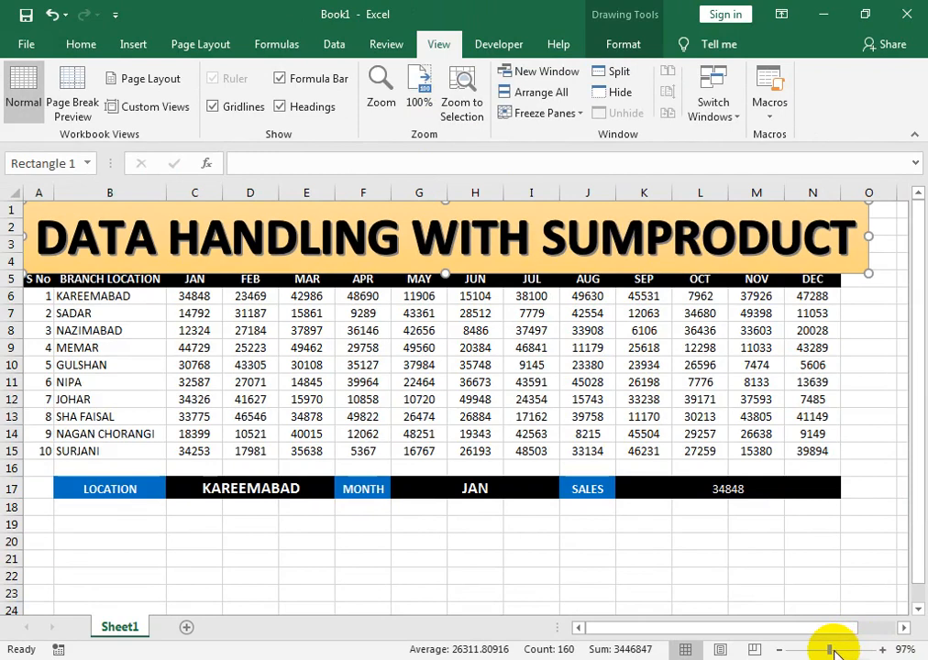
# - Merge and center cells A17:B17 so the LOCATION label spans both columns
pyautogui.moveTo(831, 651); pyautogui.dragTo(834, 653)
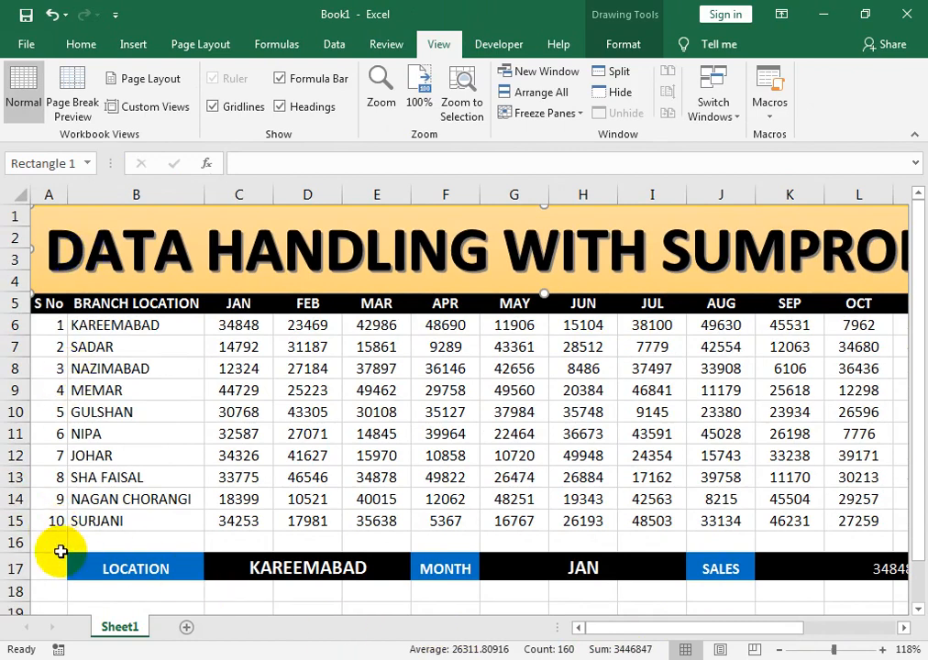
pyautogui.moveTo(50, 569); pyautogui.dragTo(101, 569)
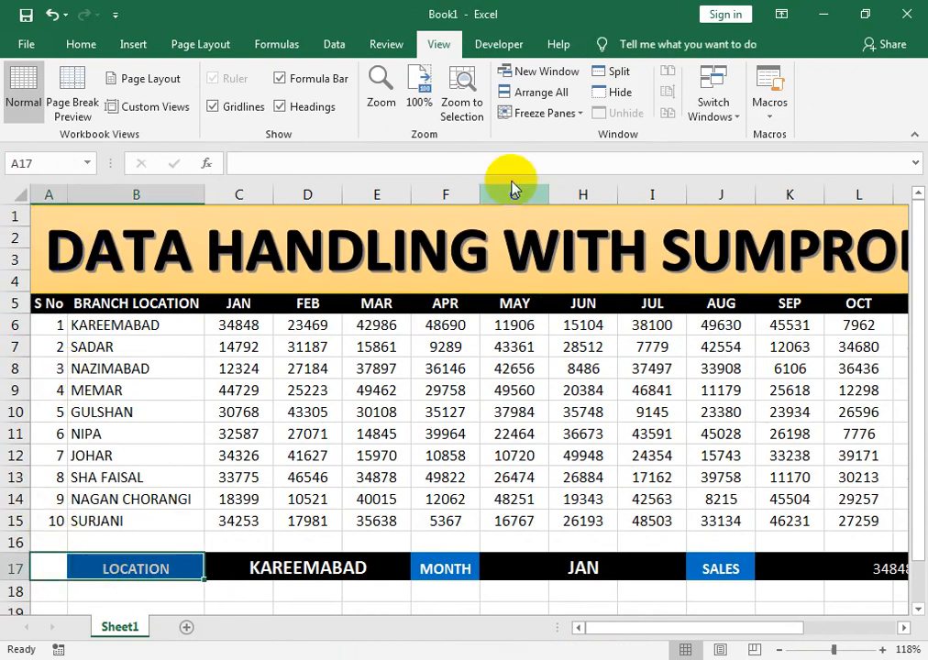
pyautogui.click(82, 44)
pyautogui.click(412, 107)
pyautogui.click(434, 516)
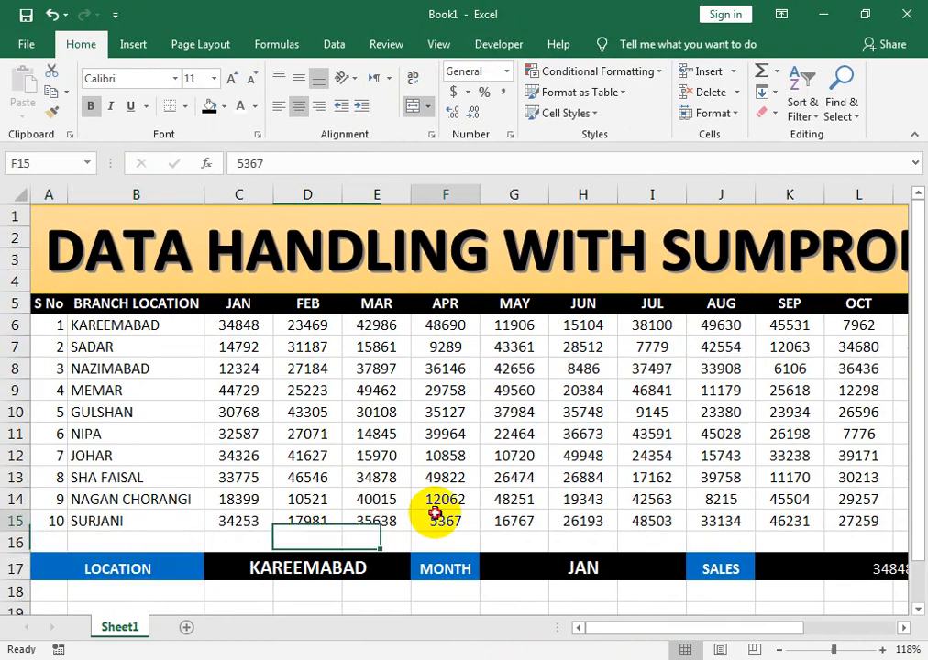
pyautogui.click(587, 324)
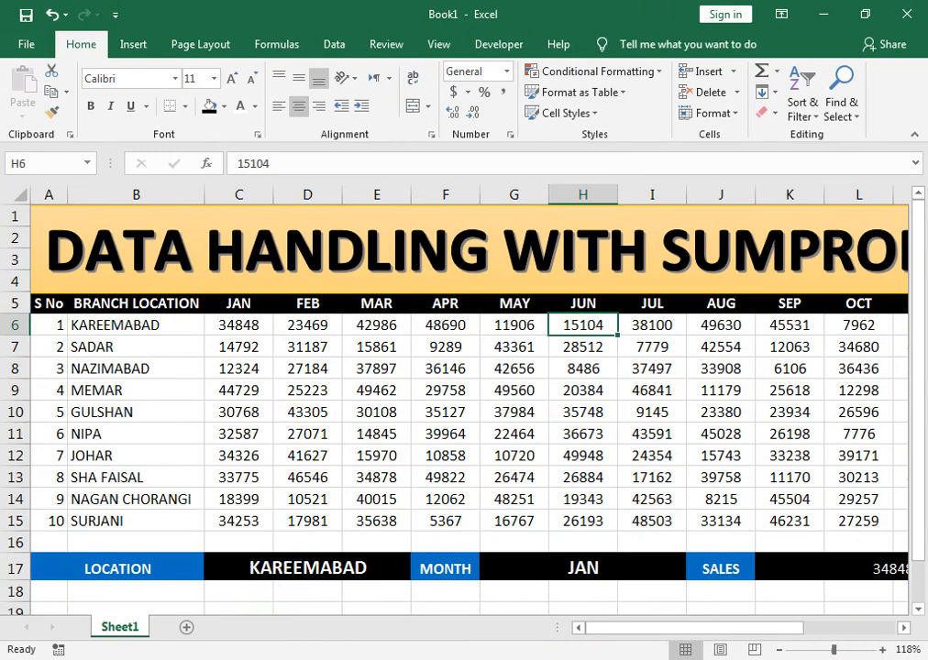
# - Switch to the Chrome window with the YouTube channel's videos page and look over the uploads
pyautogui.moveTo(296, 636)
pyautogui.click(311, 591)
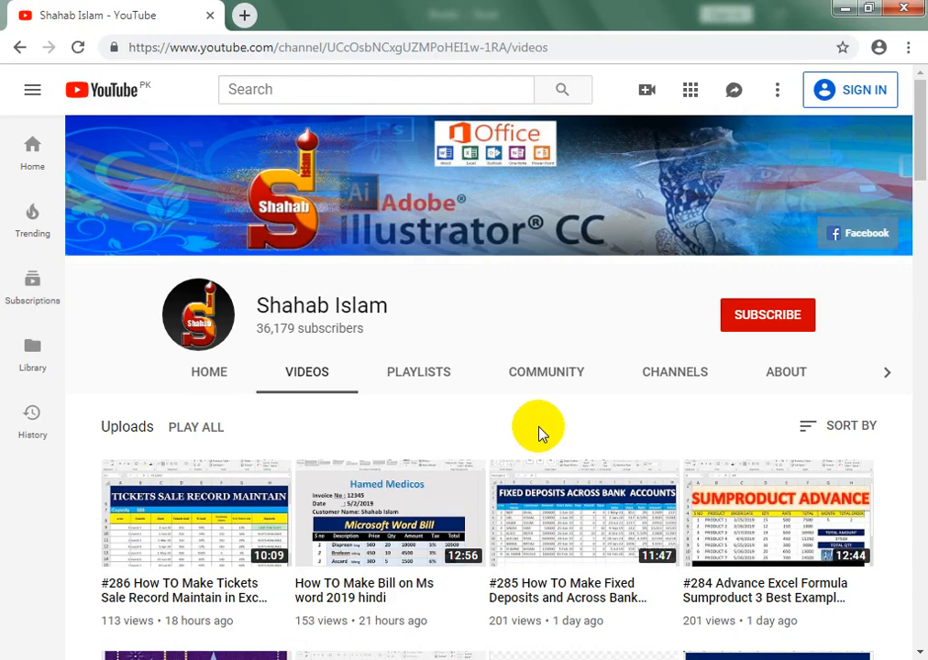
pyautogui.moveTo(920, 158); pyautogui.dragTo(922, 115)
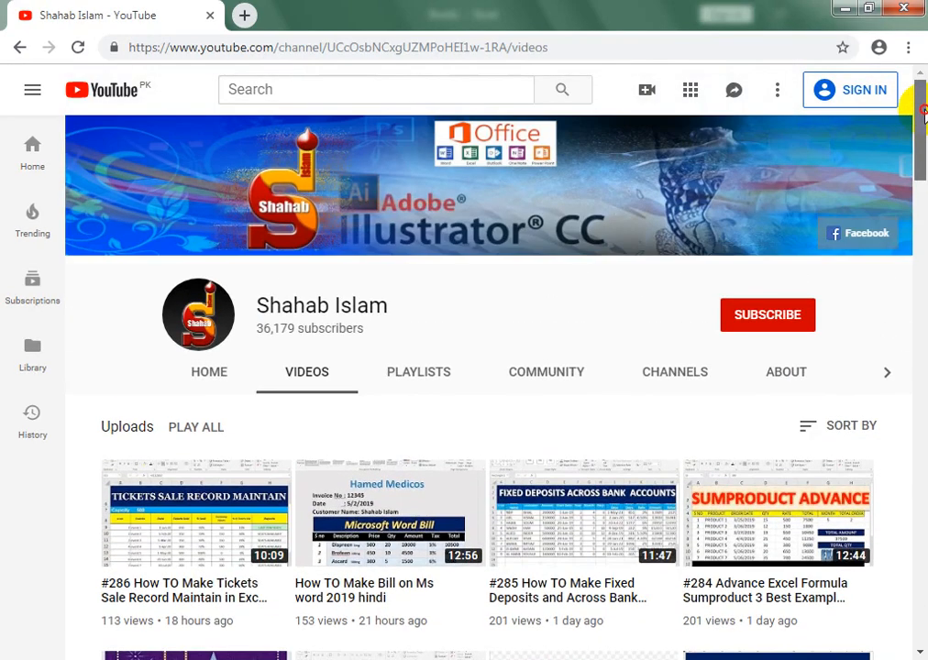